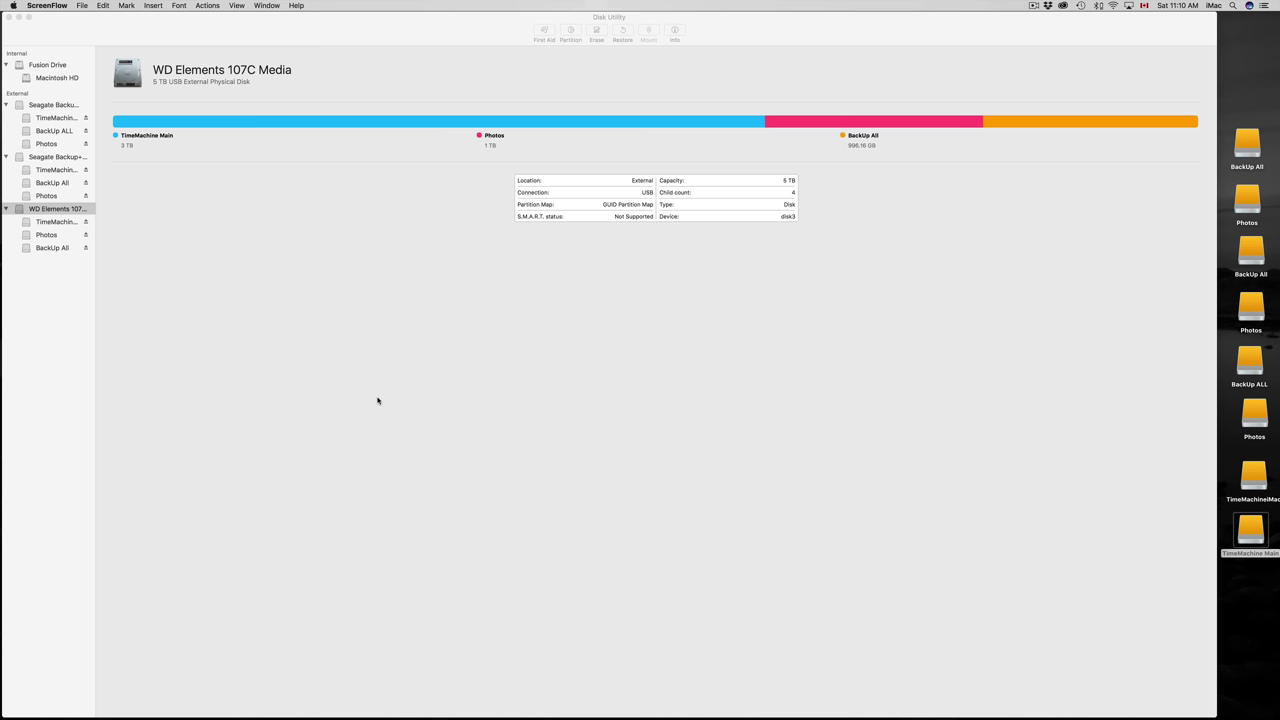
- Find Disk Utility with a Spotlight search for "disk u" and open it
{"action": "left_click", "coordinate": [421, 30]}
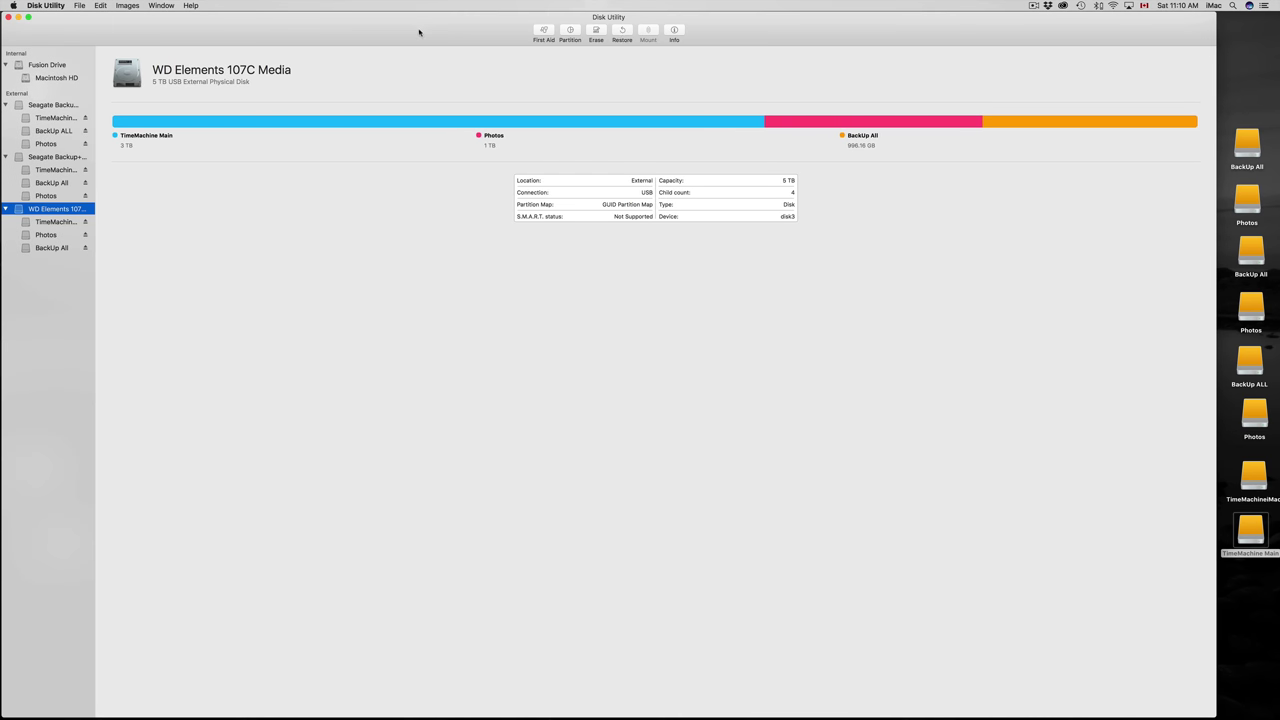
{"action": "left_click", "coordinate": [1234, 6]}
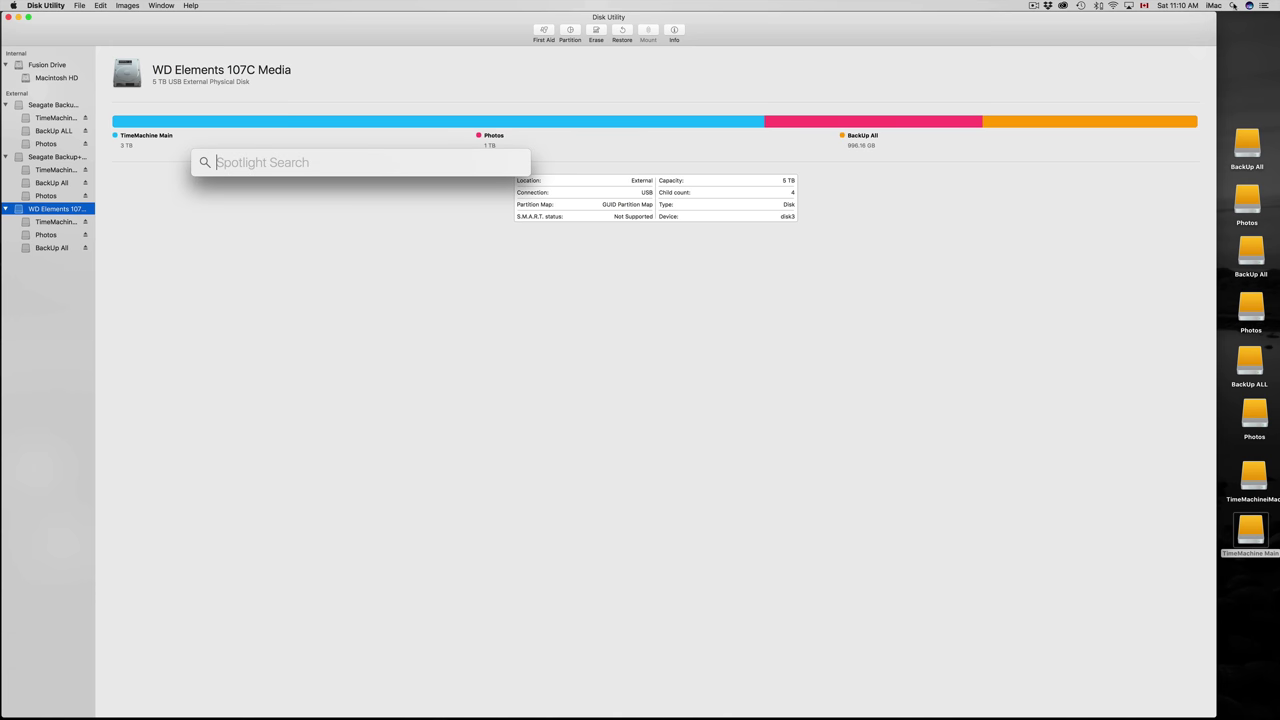
{"action": "type", "text": "disk u"}
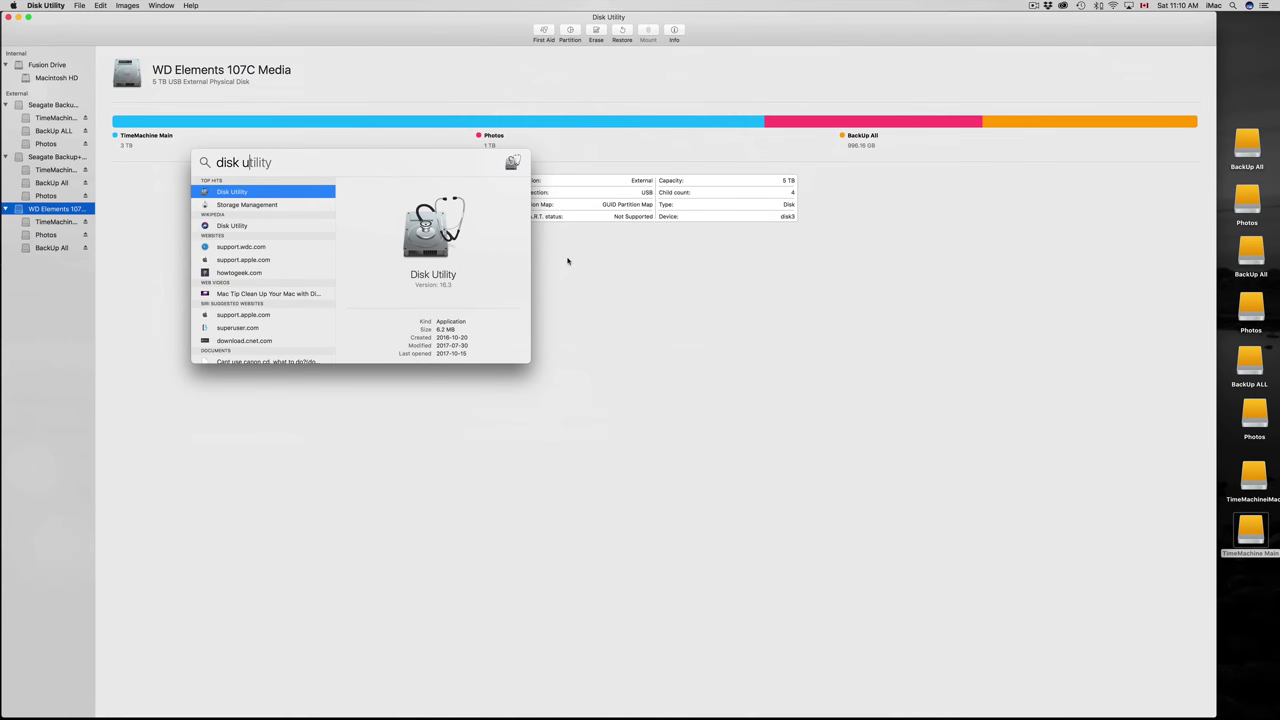
{"action": "key", "text": "Return"}
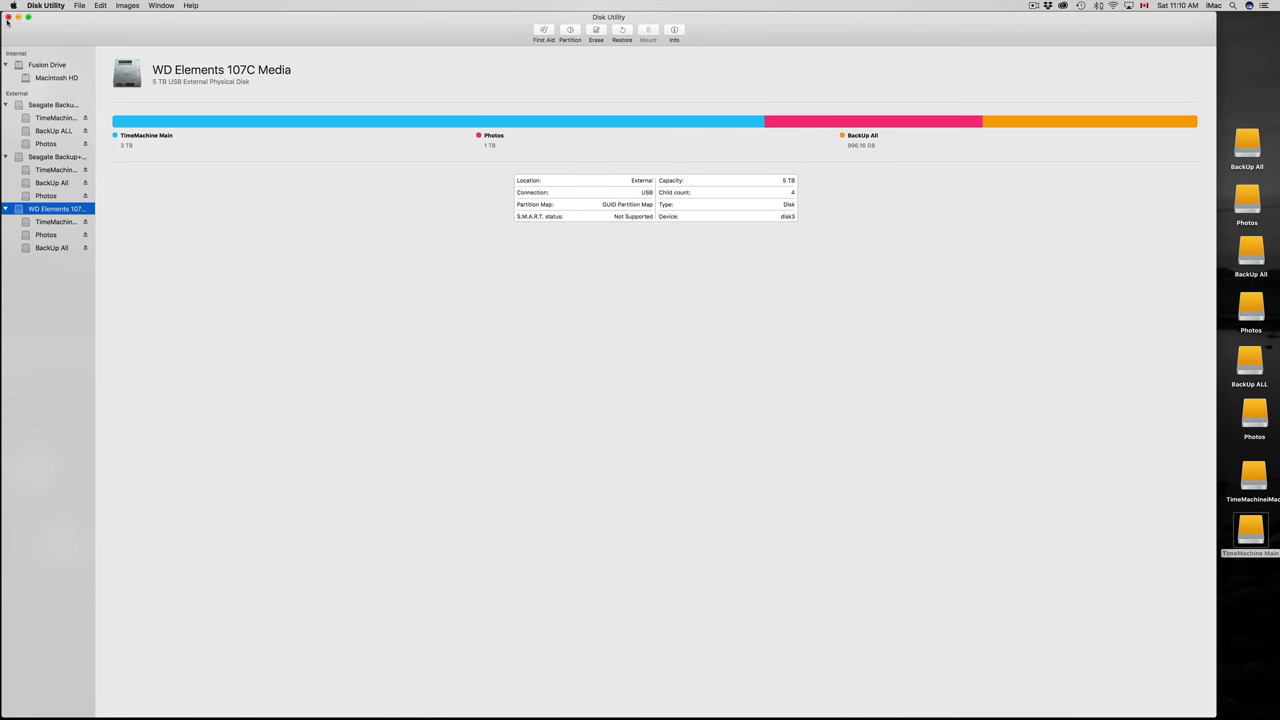
{"action": "left_click_drag", "start_coordinate": [3, 14], "coordinate": [18, 14]}
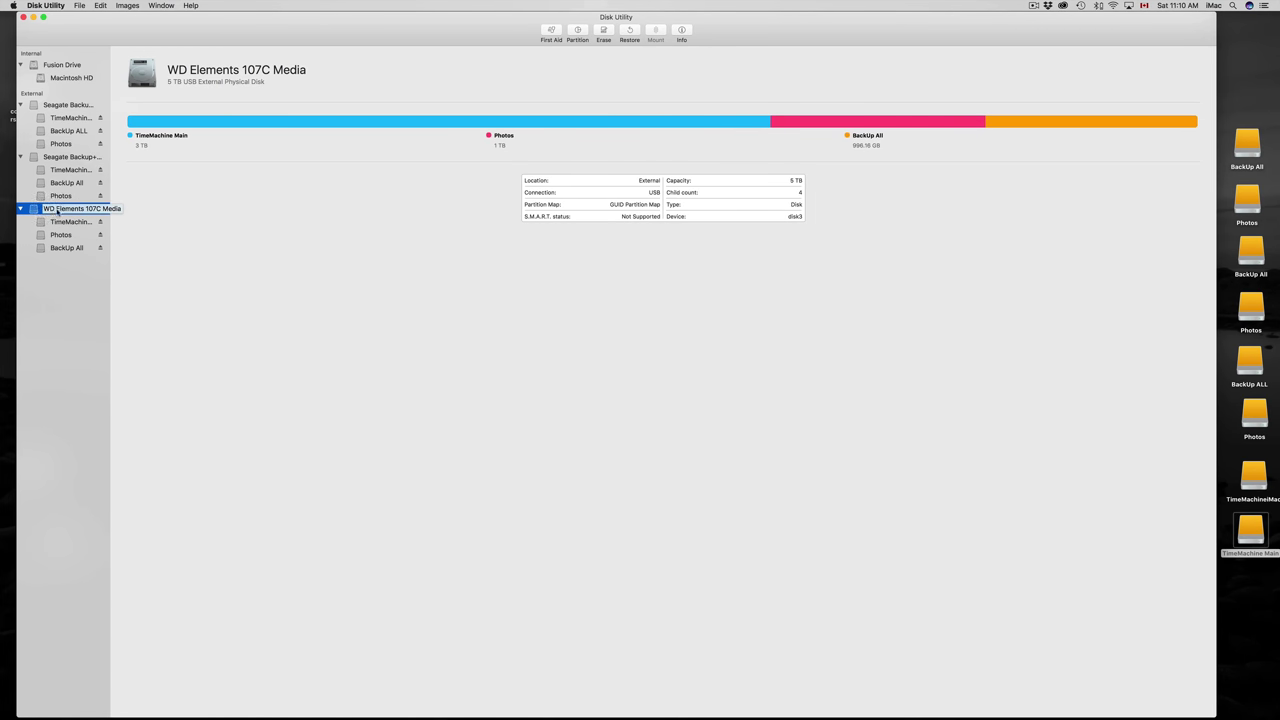
- Compare the partition layouts of the two Seagate Backup+ drives and the WD Elements 107C drive
{"action": "left_click", "coordinate": [66, 106]}
{"action": "left_click", "coordinate": [69, 159]}
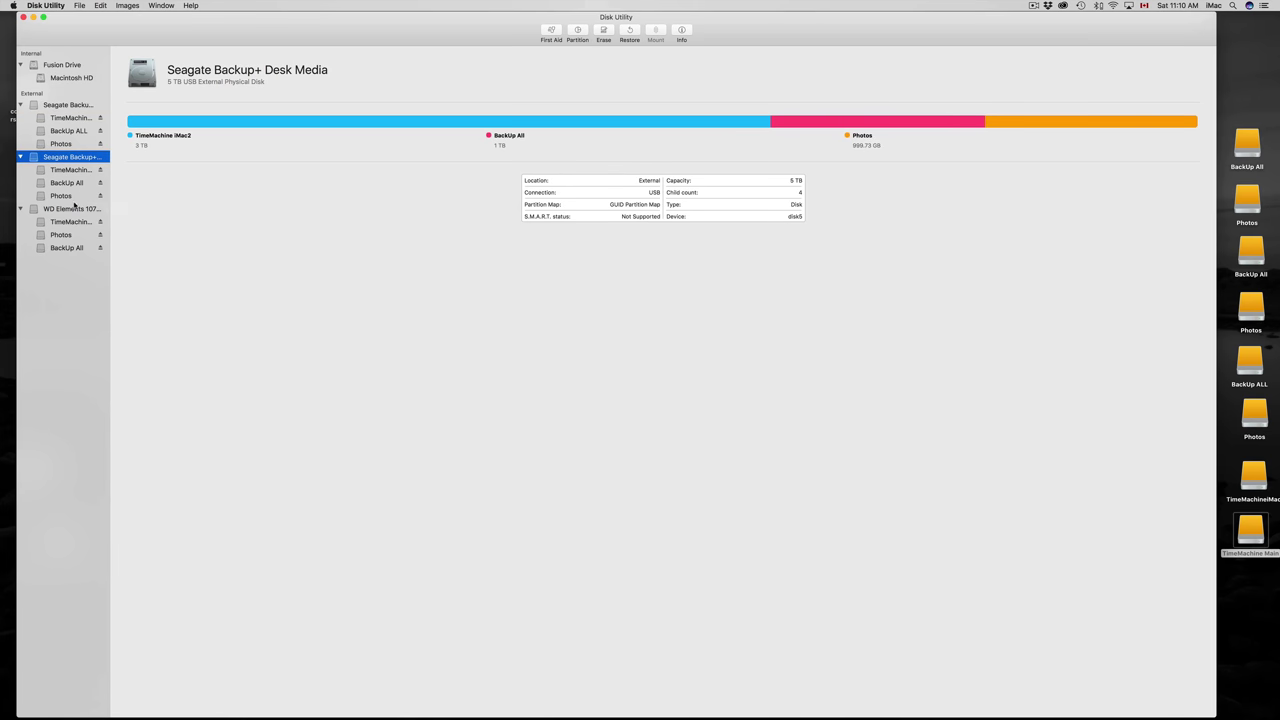
{"action": "left_click", "coordinate": [64, 209]}
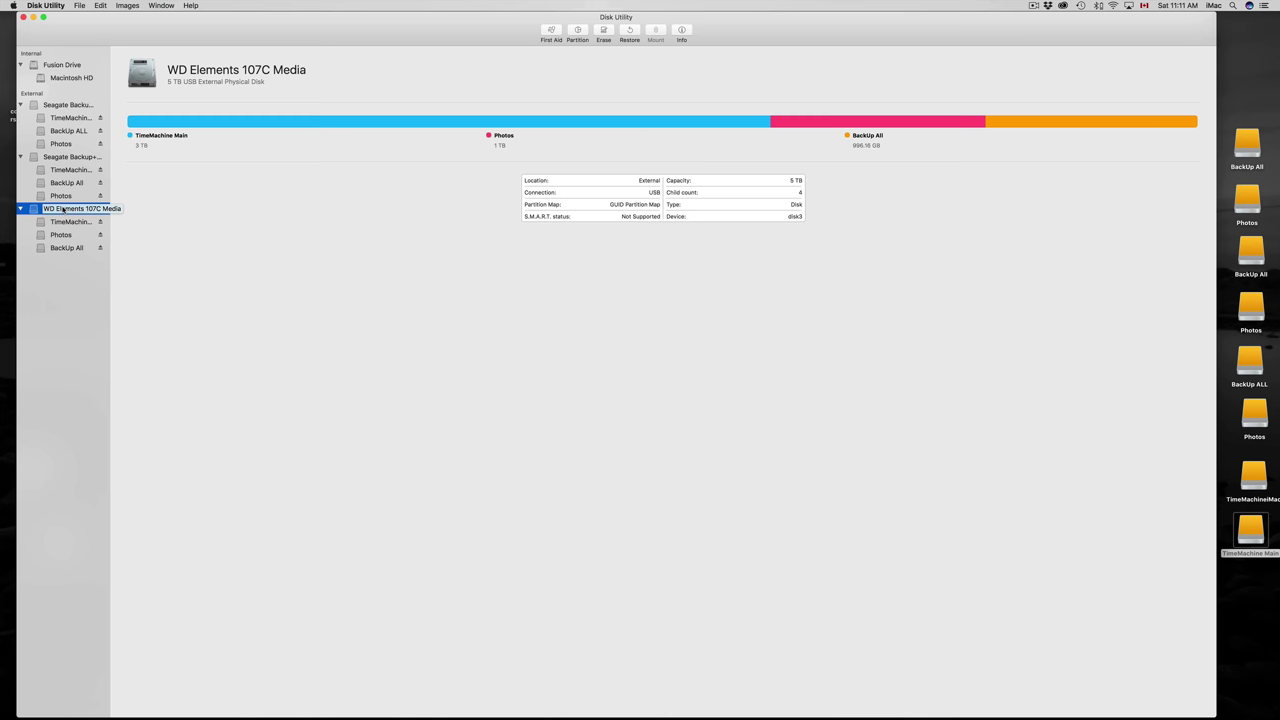
{"action": "left_click", "coordinate": [63, 106]}
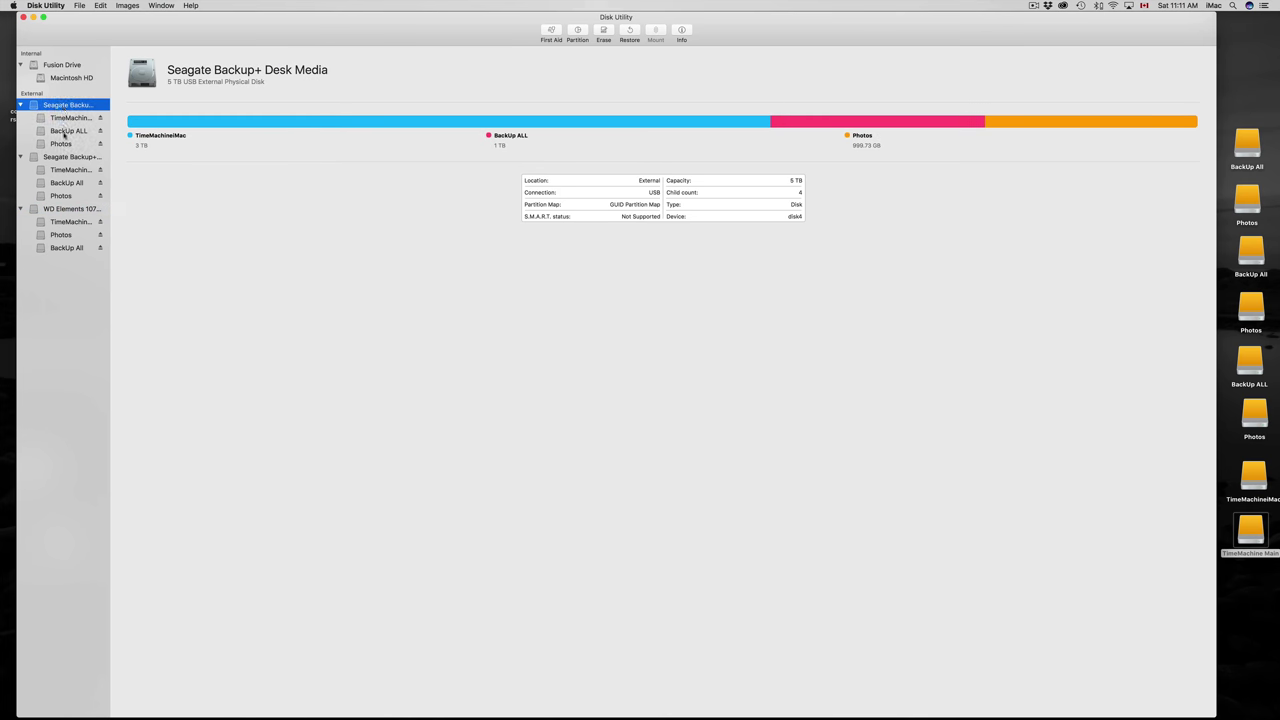
{"action": "left_click", "coordinate": [65, 158]}
{"action": "left_click", "coordinate": [70, 210]}
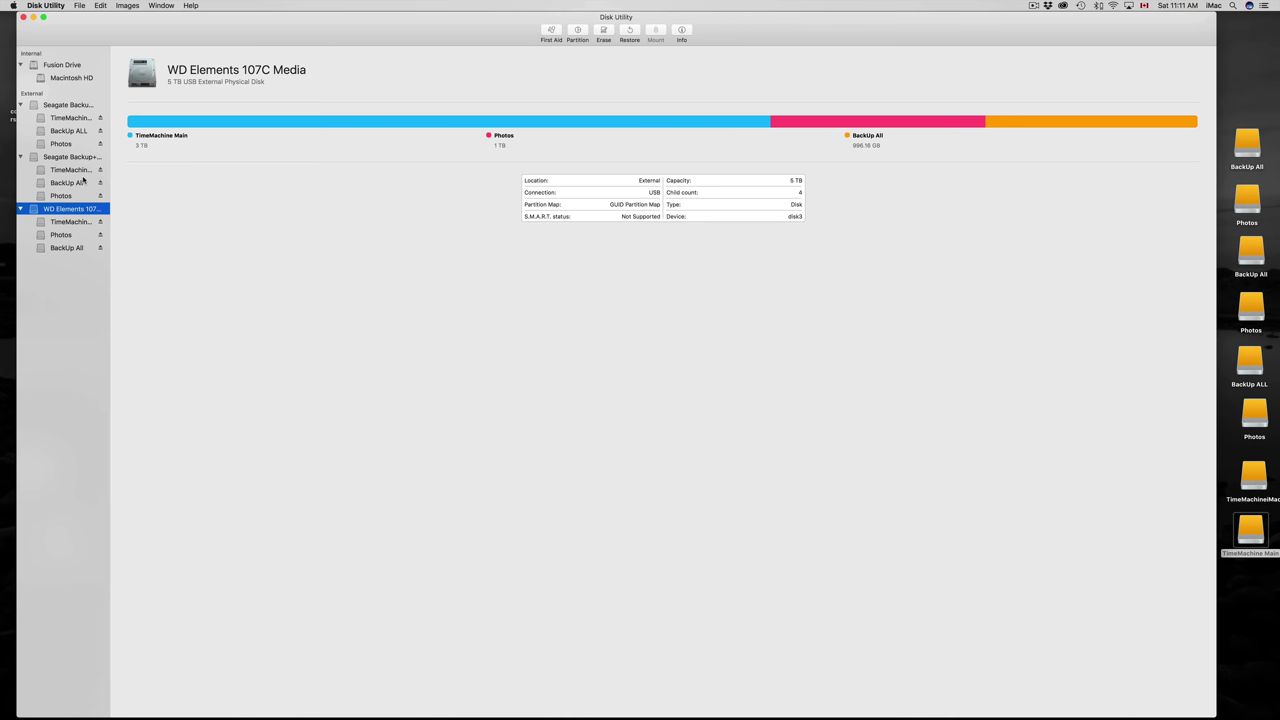
{"action": "left_click", "coordinate": [60, 106]}
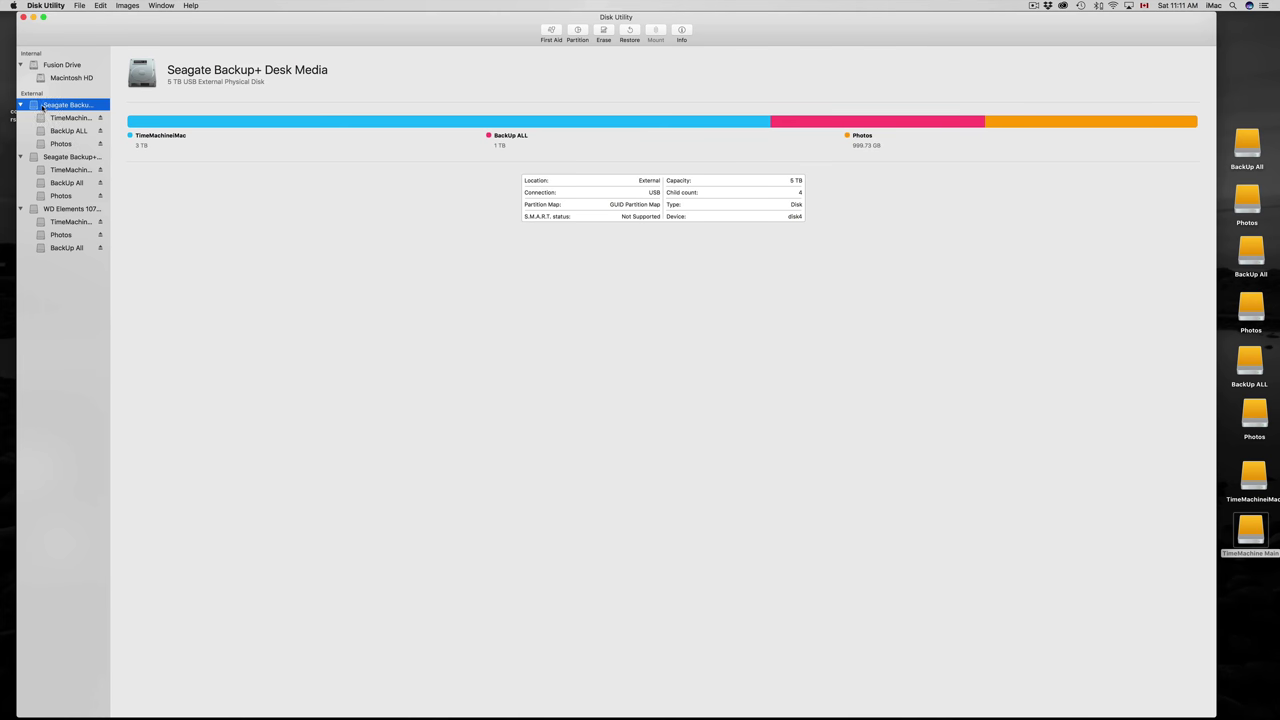
{"action": "left_click", "coordinate": [65, 160]}
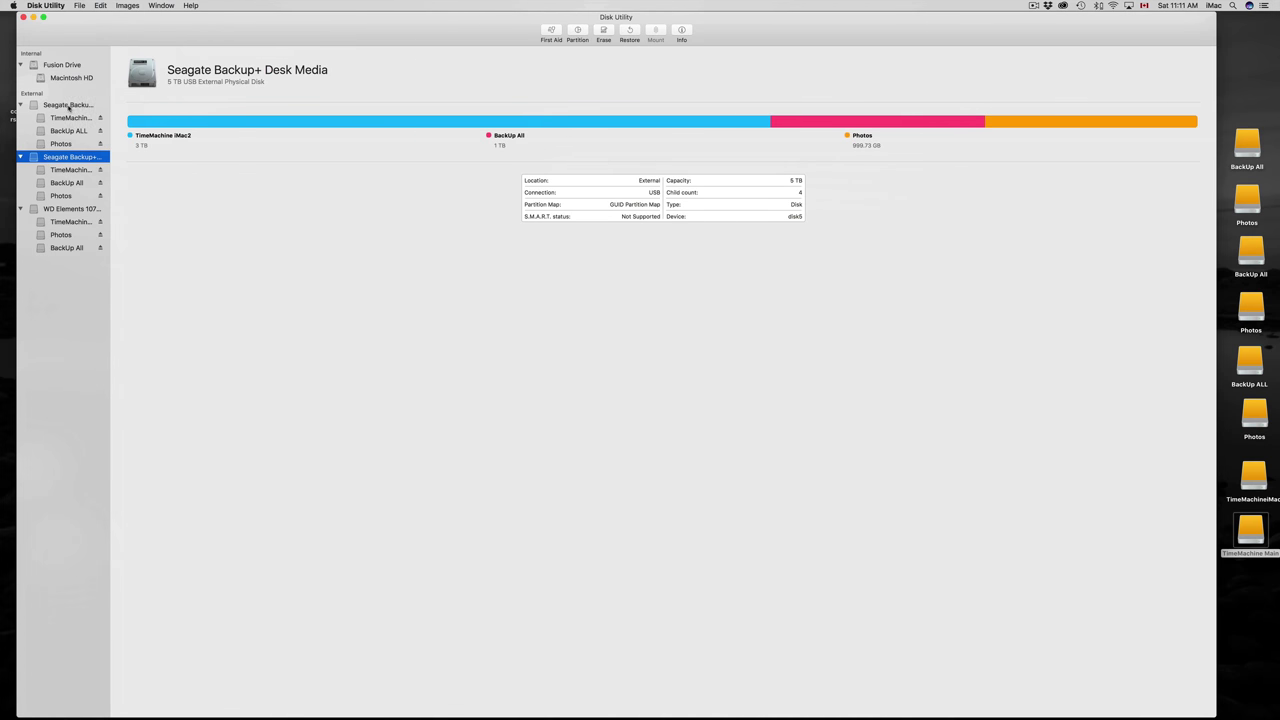
- Try to erase the first Seagate Backup+ drive, naming it Seagate with Mac OS Extended (Journaled) format and GUID Partition Map scheme
{"action": "left_click", "coordinate": [70, 106]}
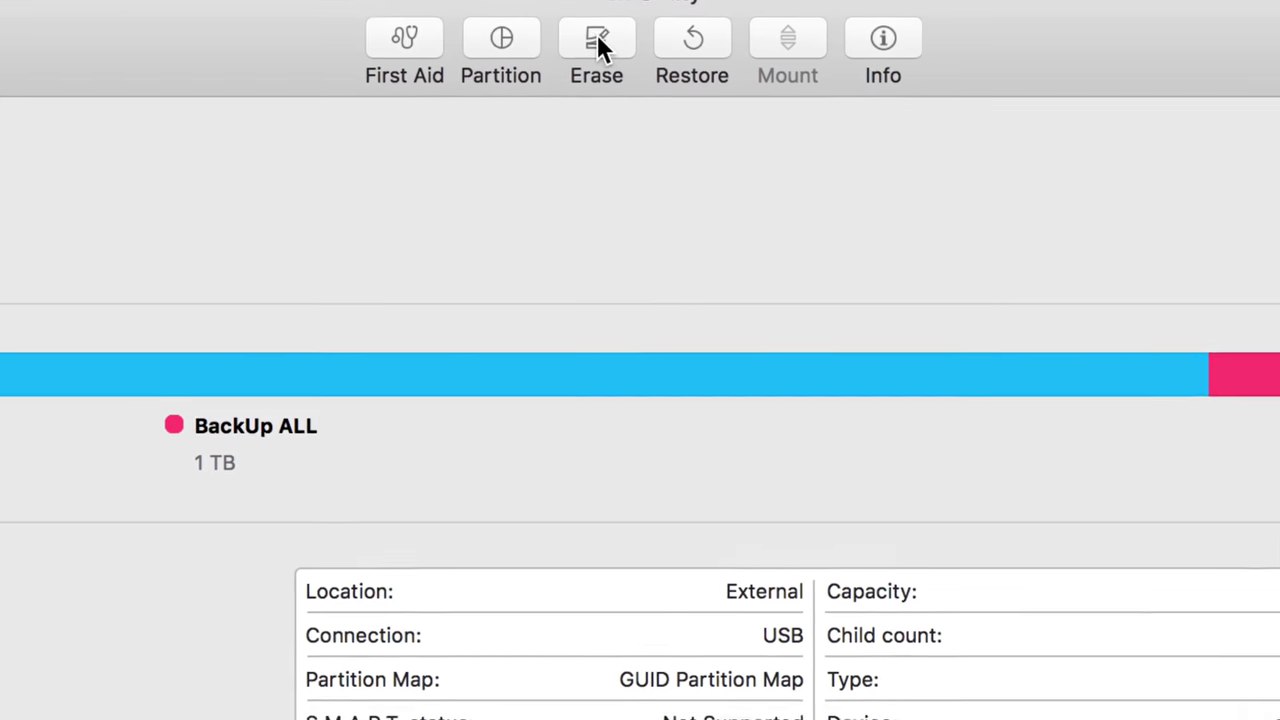
{"action": "left_click", "coordinate": [604, 30]}
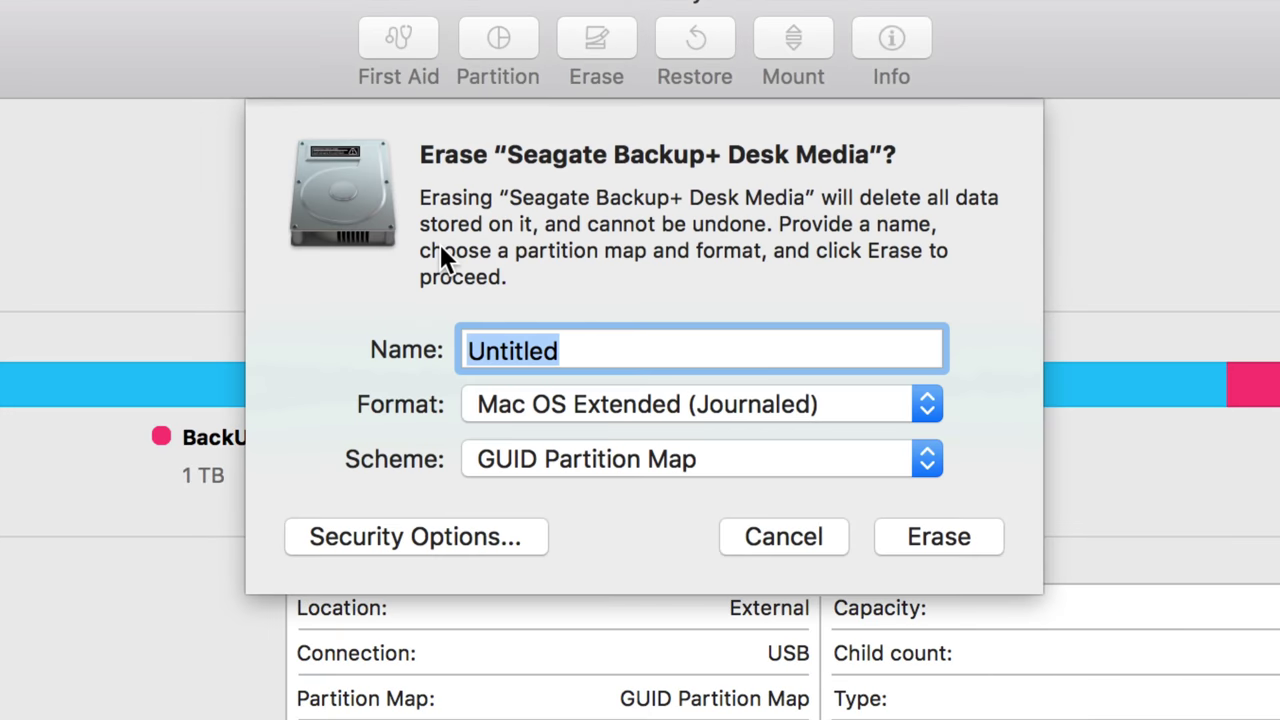
{"action": "type", "text": "Seagate"}
{"action": "left_click_drag", "start_coordinate": [604, 112], "coordinate": [546, 111]}
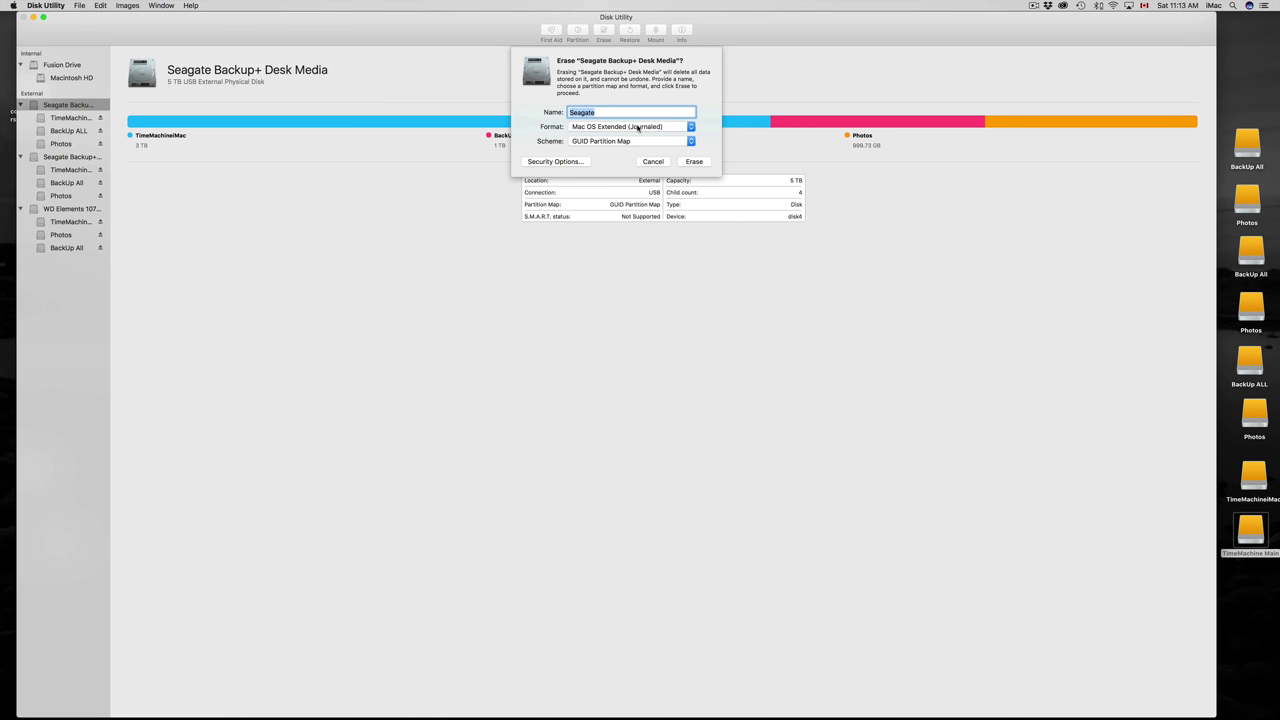
{"action": "left_click", "coordinate": [689, 129]}
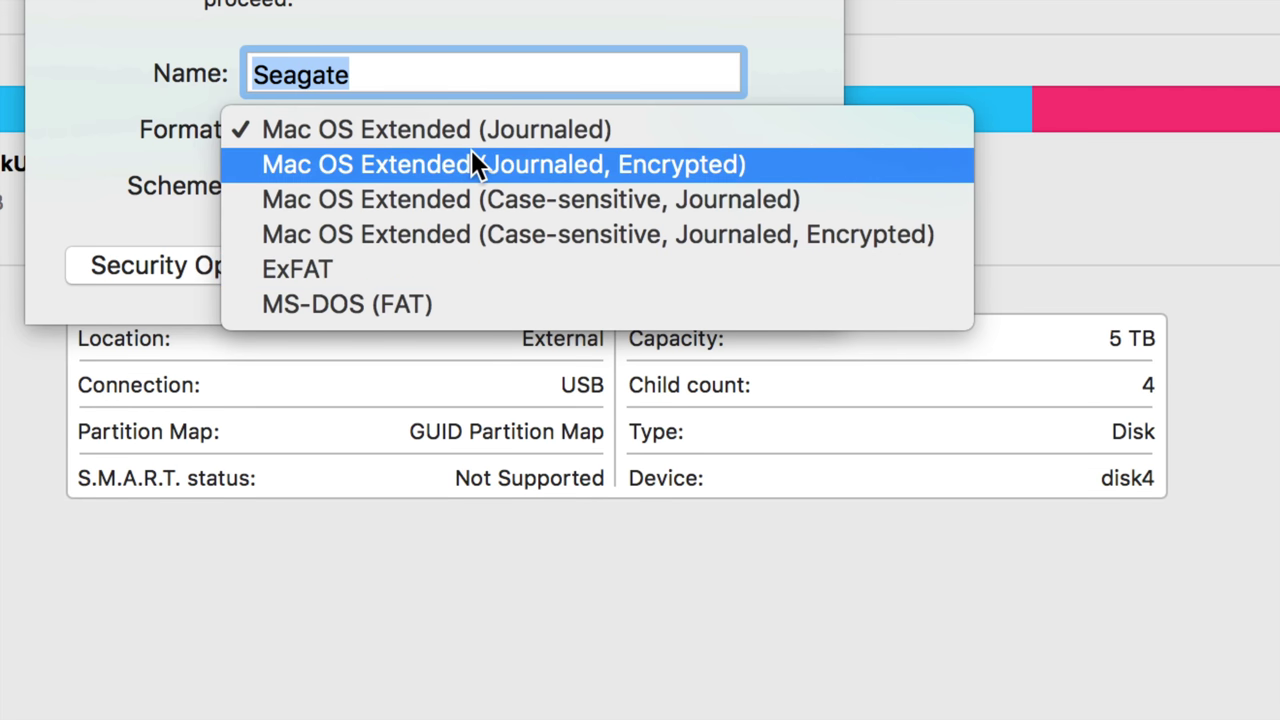
{"action": "left_click", "coordinate": [539, 140]}
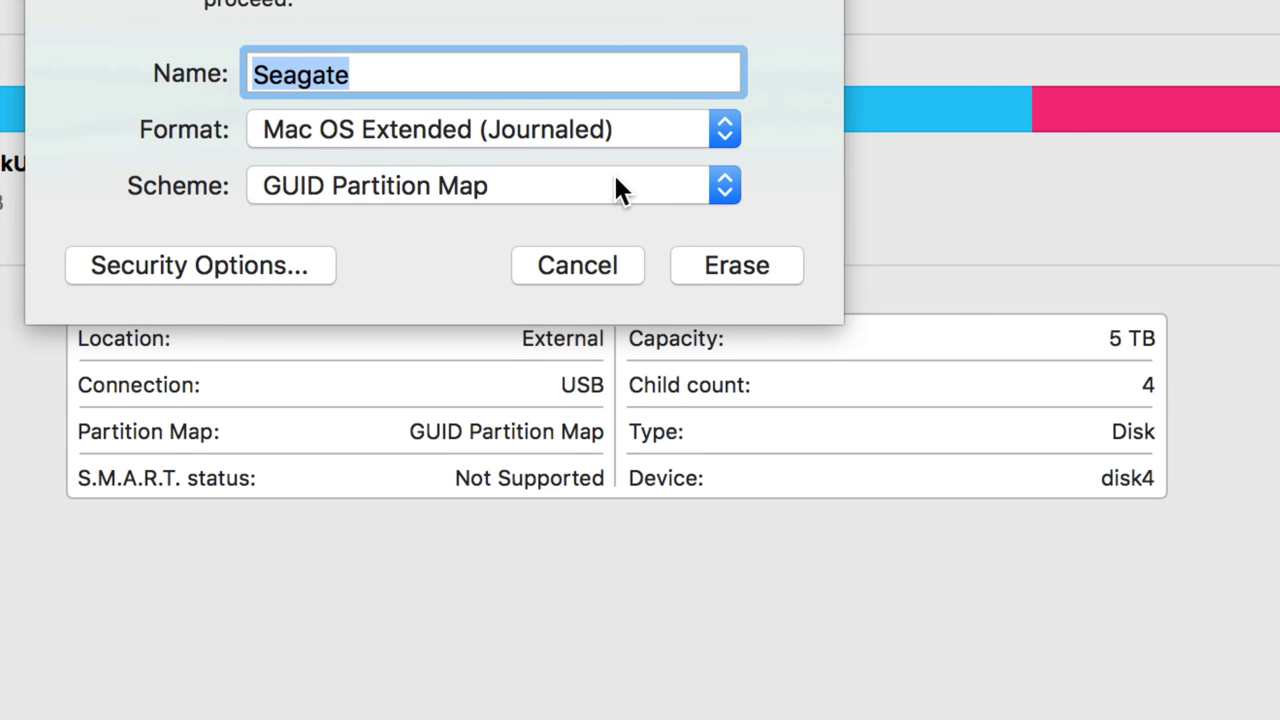
{"action": "left_click", "coordinate": [734, 265]}
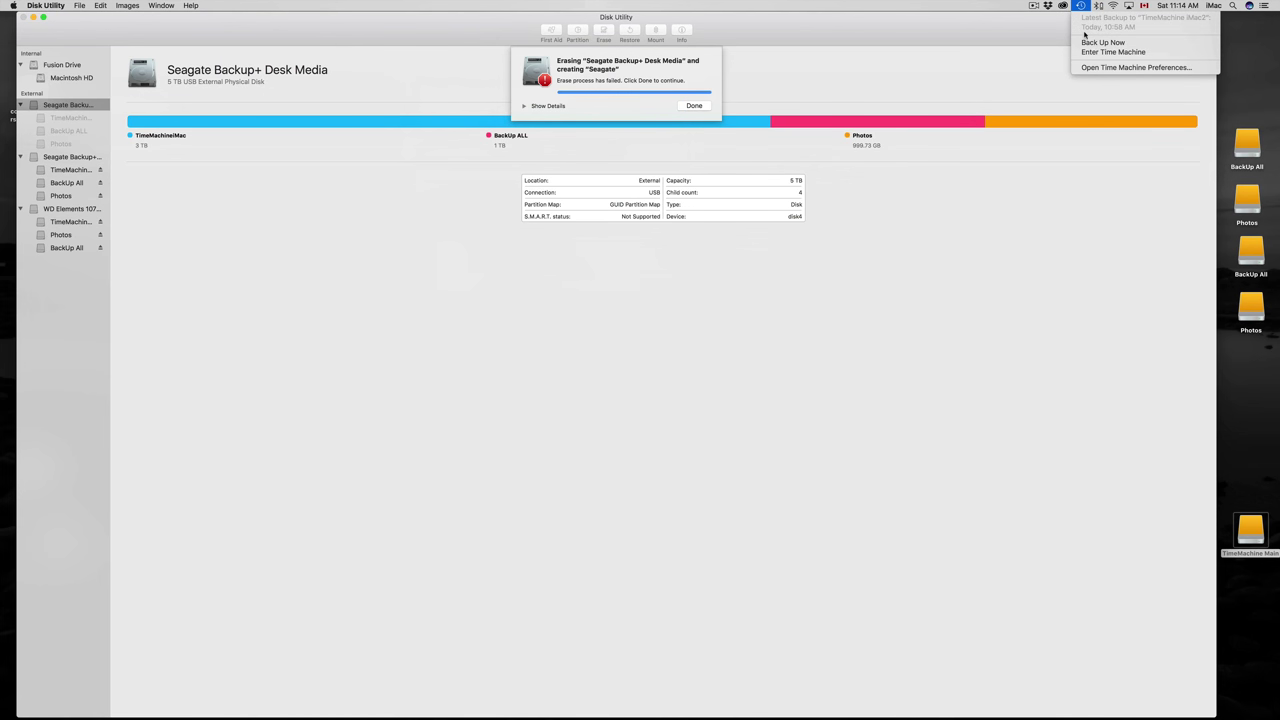
- Turn off automatic backups in the Time Machine preferences, check the excluded items without changing them, and close the preferences
{"action": "left_click", "coordinate": [1136, 67]}
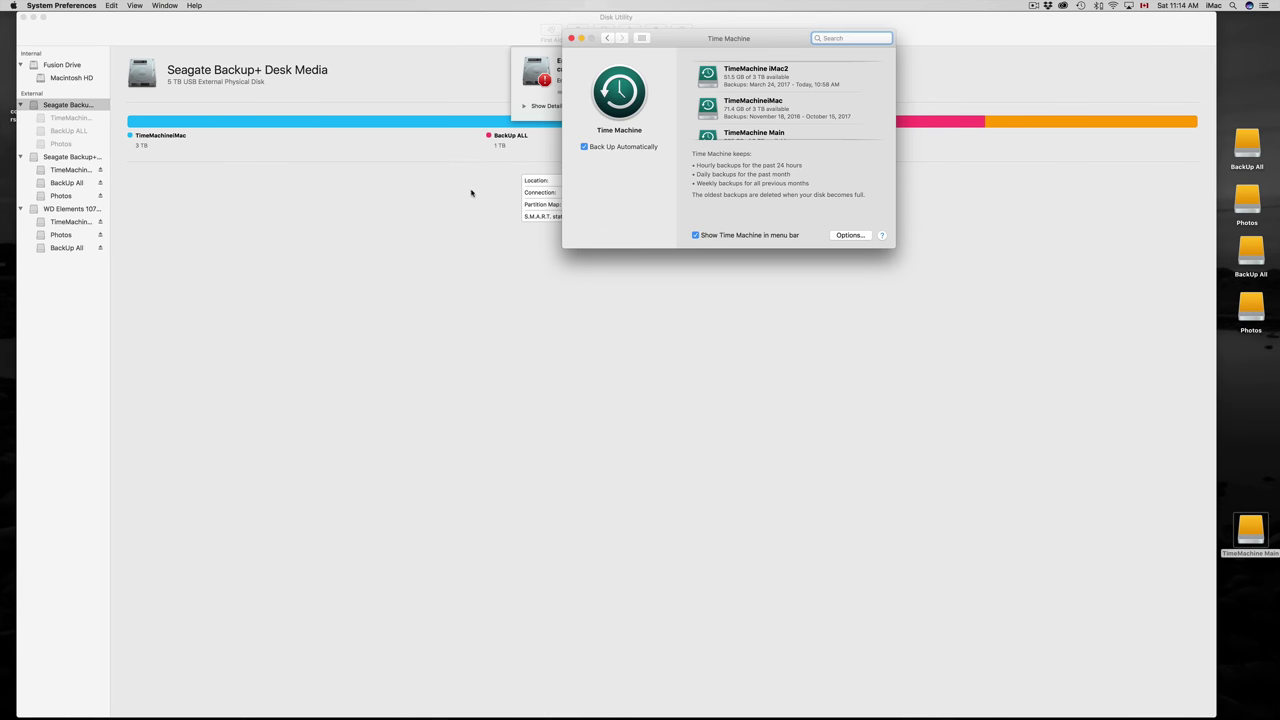
{"action": "left_click", "coordinate": [584, 147]}
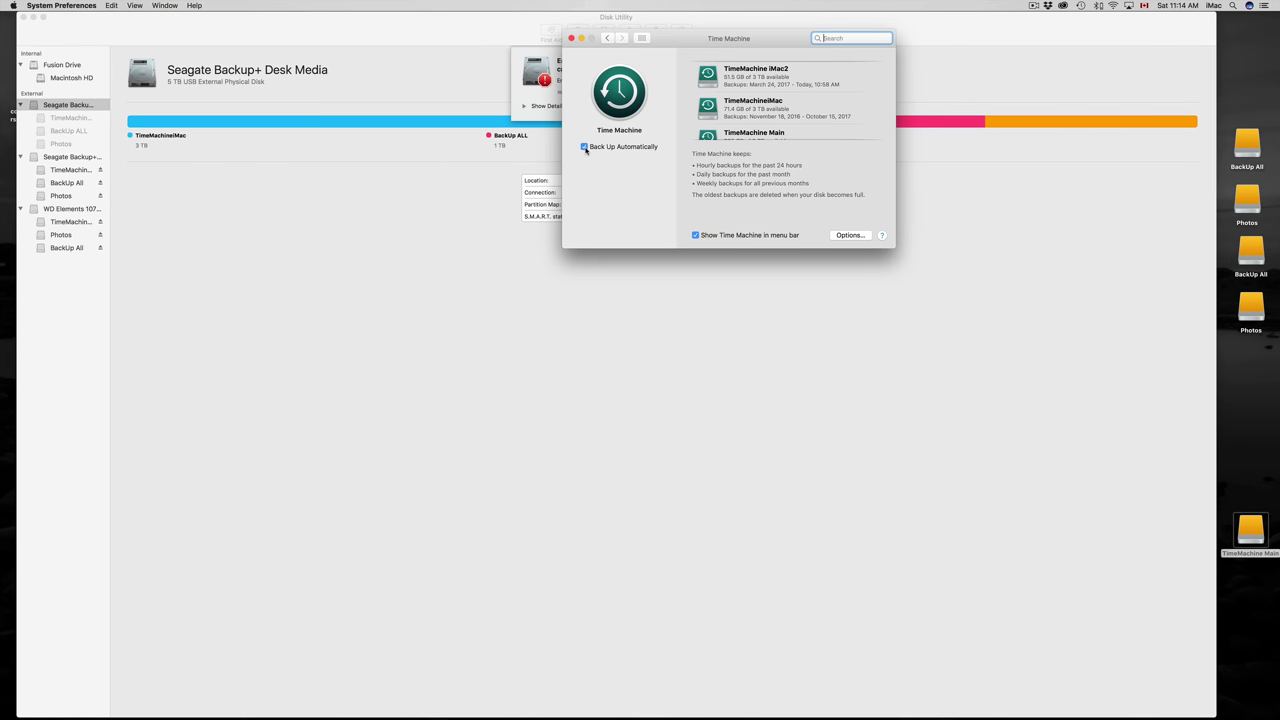
{"action": "left_click", "coordinate": [846, 236]}
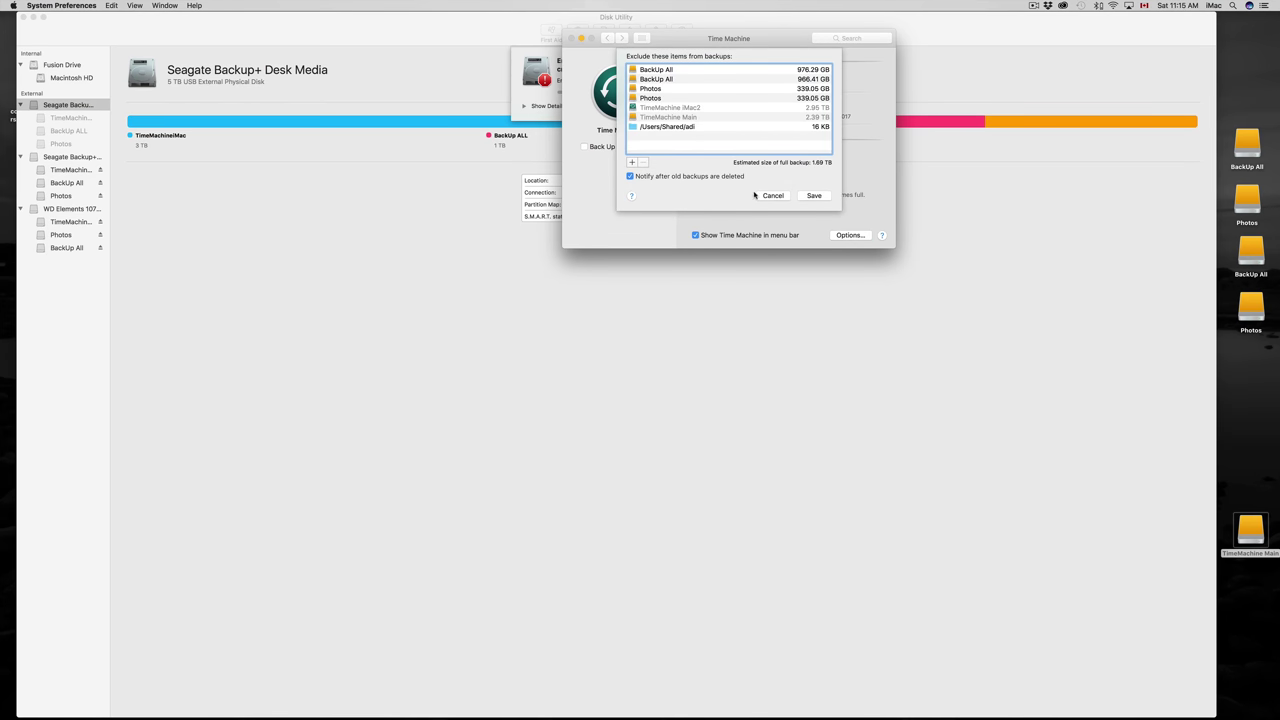
{"action": "left_click", "coordinate": [773, 195]}
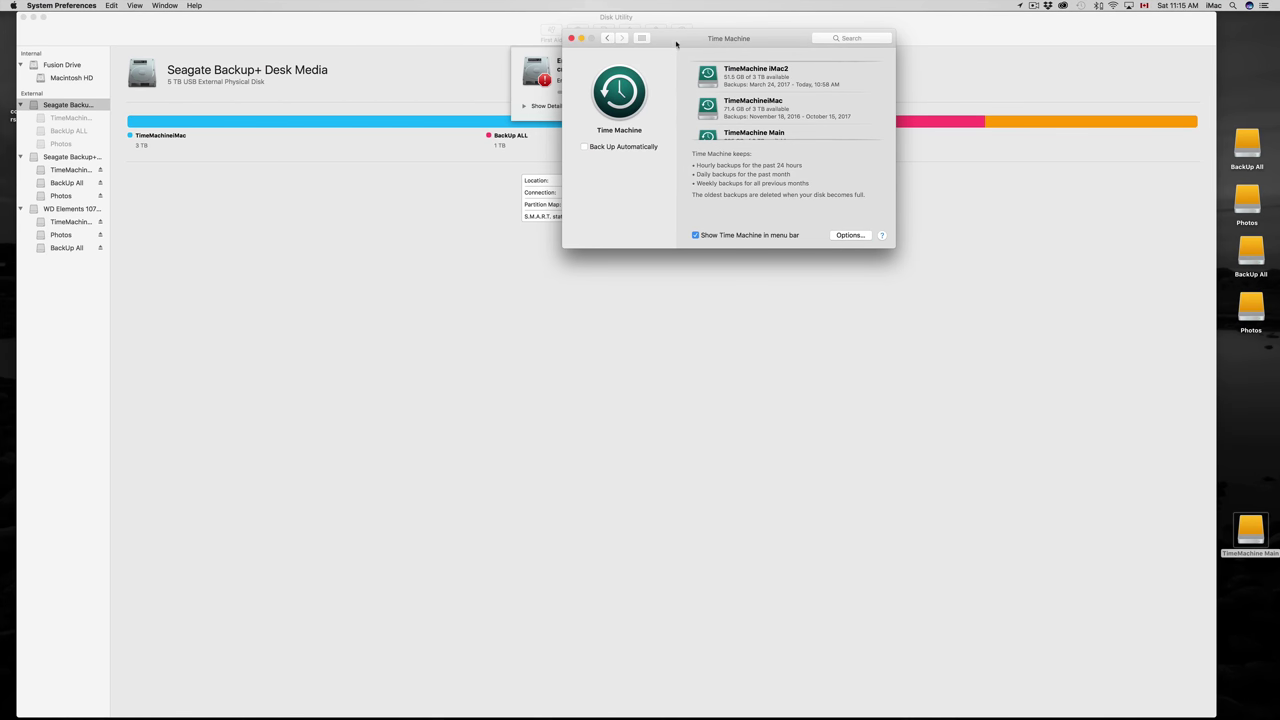
{"action": "left_click_drag", "start_coordinate": [682, 40], "coordinate": [641, 107]}
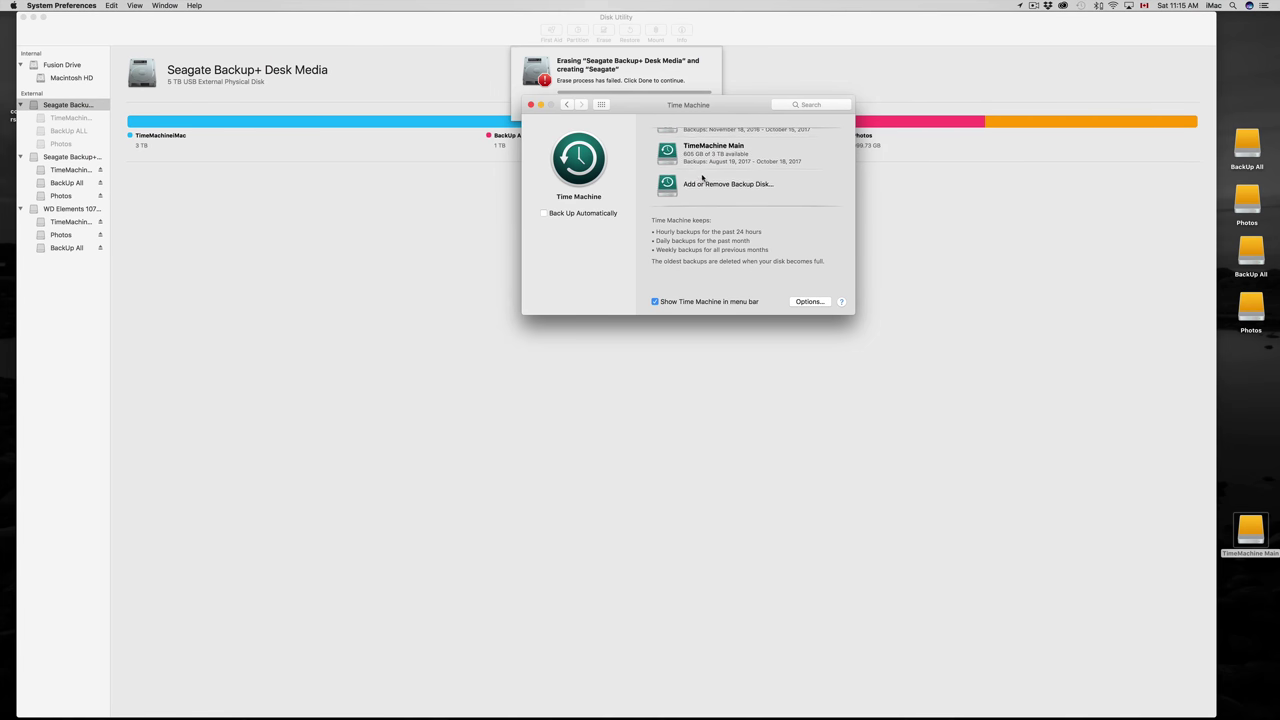
{"action": "left_click", "coordinate": [530, 104]}
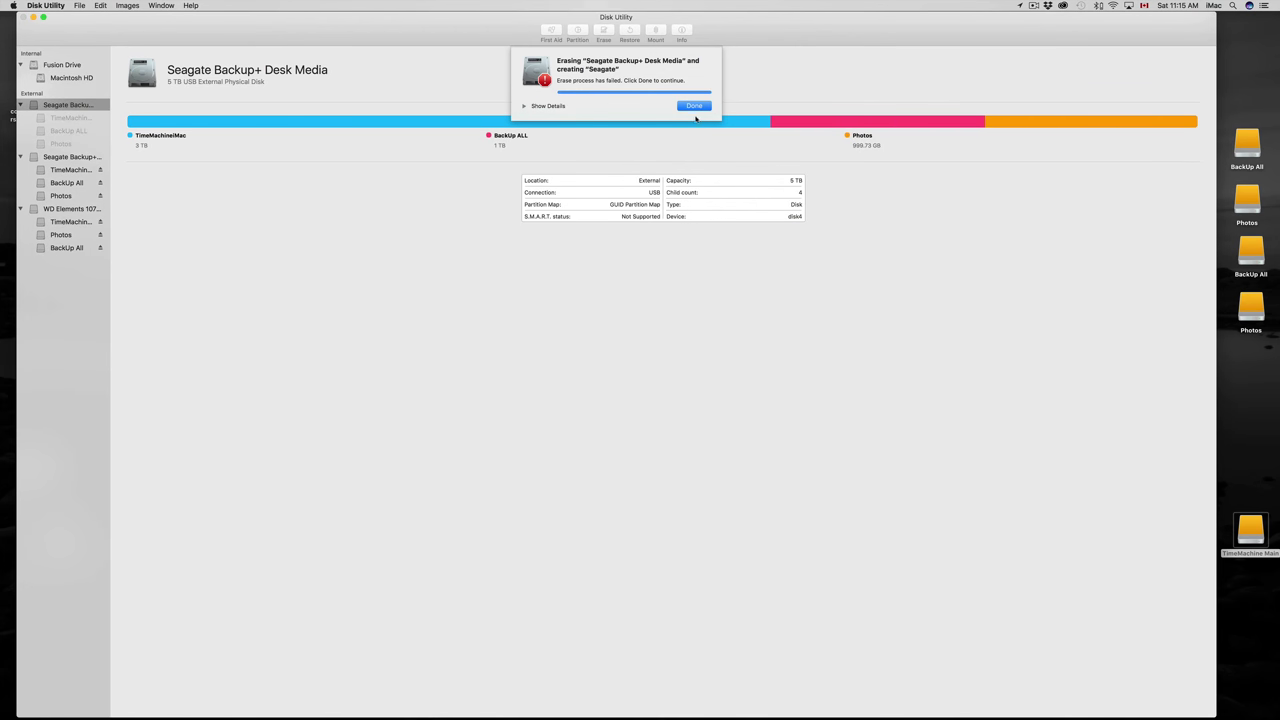
- Dismiss the erase report and erase the first Seagate Backup+ drive as Untitled, using Mac OS Extended (Journaled) and GUID Partition Map
{"action": "left_click", "coordinate": [700, 105]}
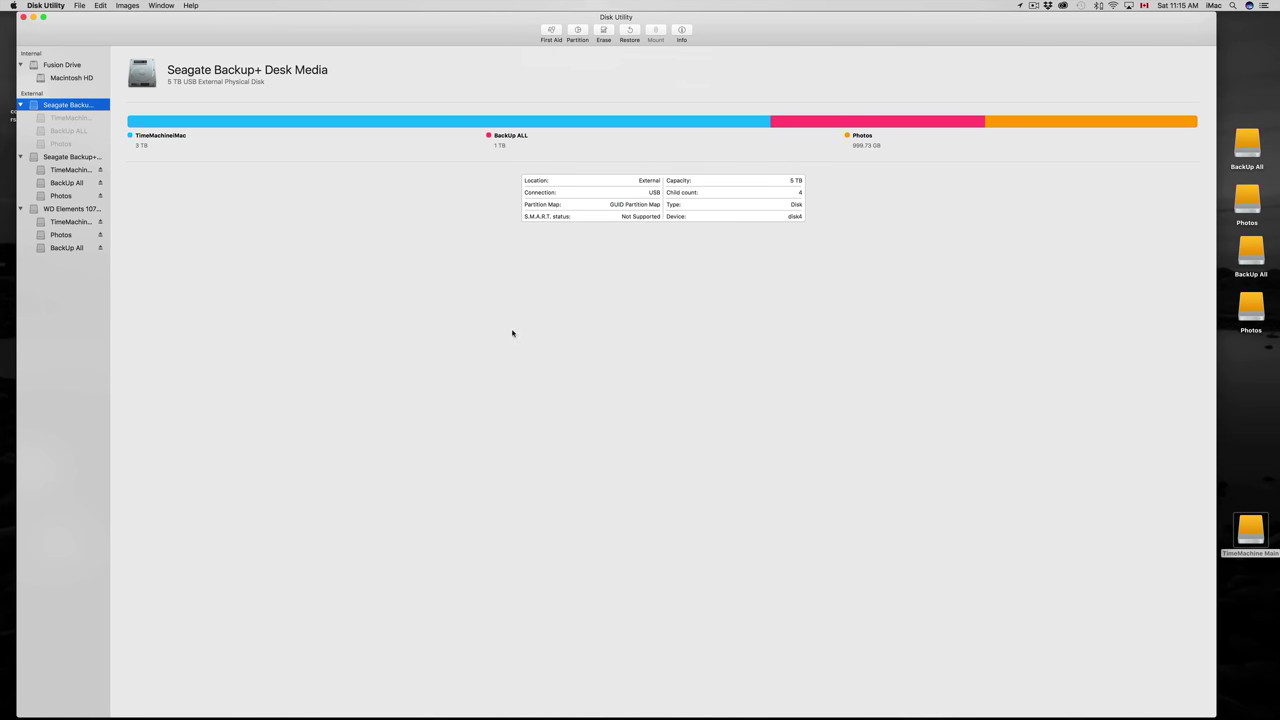
{"action": "left_click", "coordinate": [58, 131]}
{"action": "left_click", "coordinate": [67, 105]}
{"action": "left_click", "coordinate": [603, 30]}
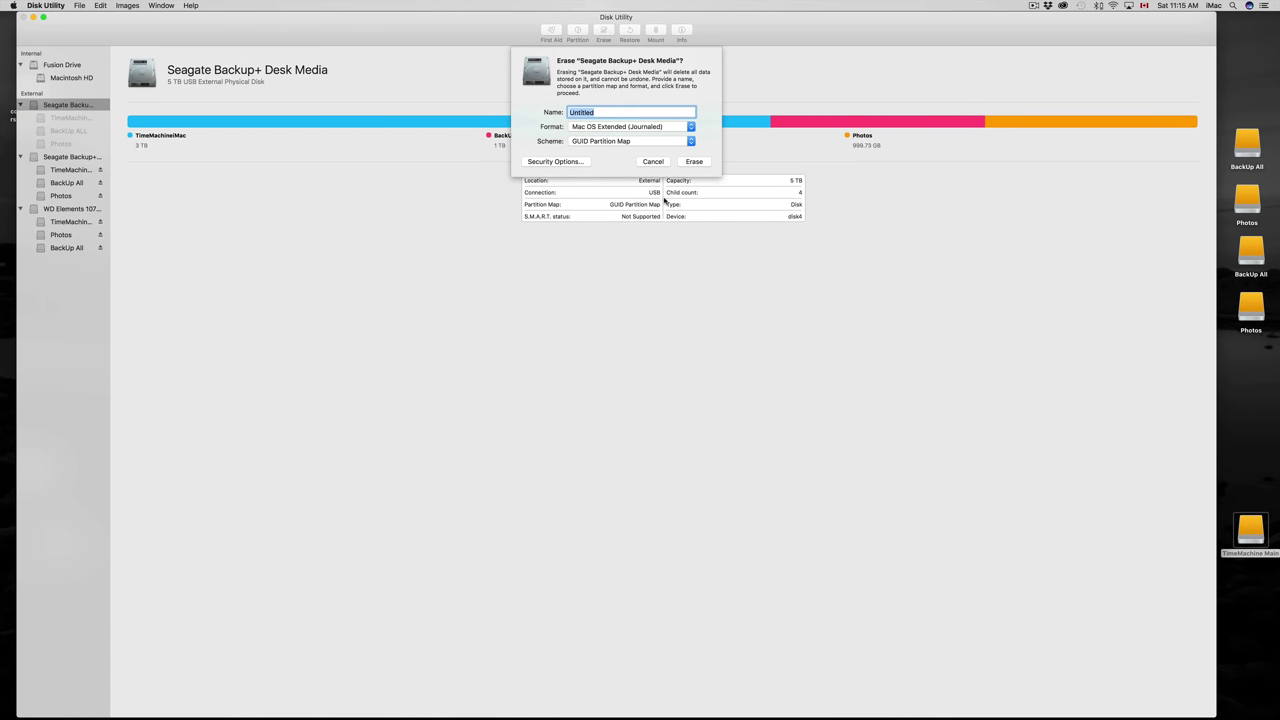
{"action": "left_click", "coordinate": [692, 126]}
{"action": "left_click", "coordinate": [690, 127]}
{"action": "left_click", "coordinate": [691, 163]}
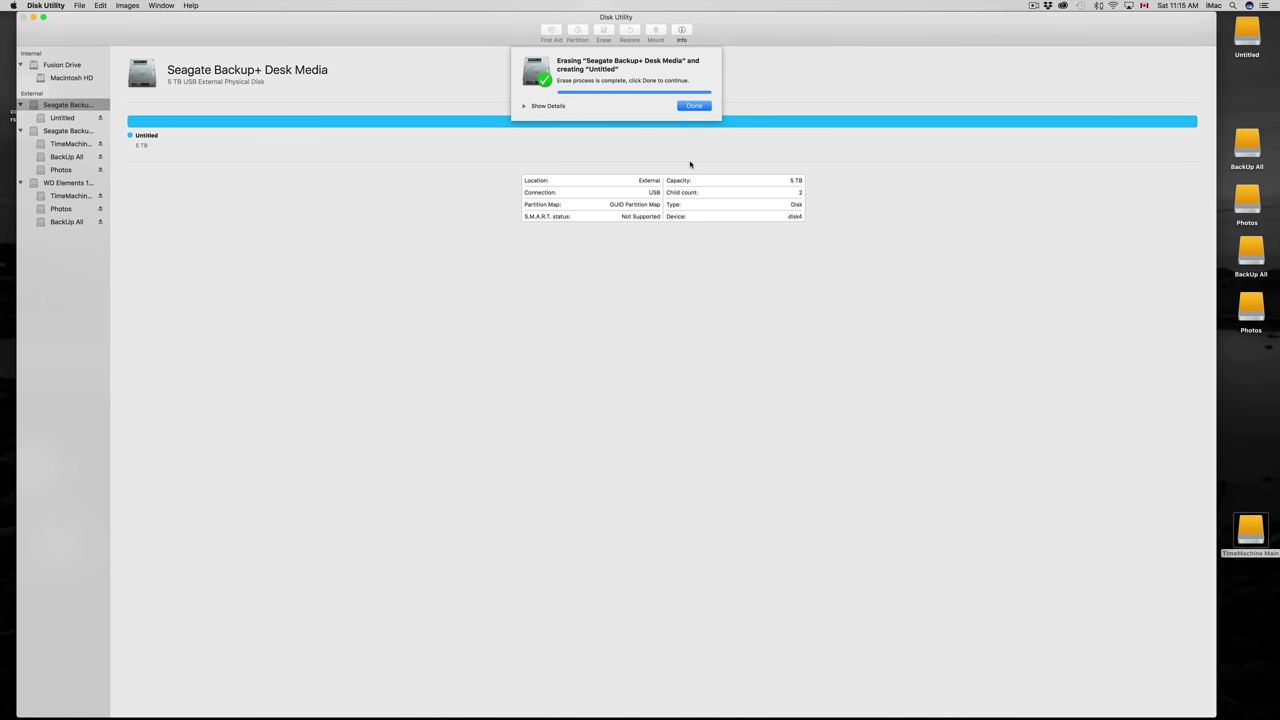
{"action": "left_click", "coordinate": [694, 106]}
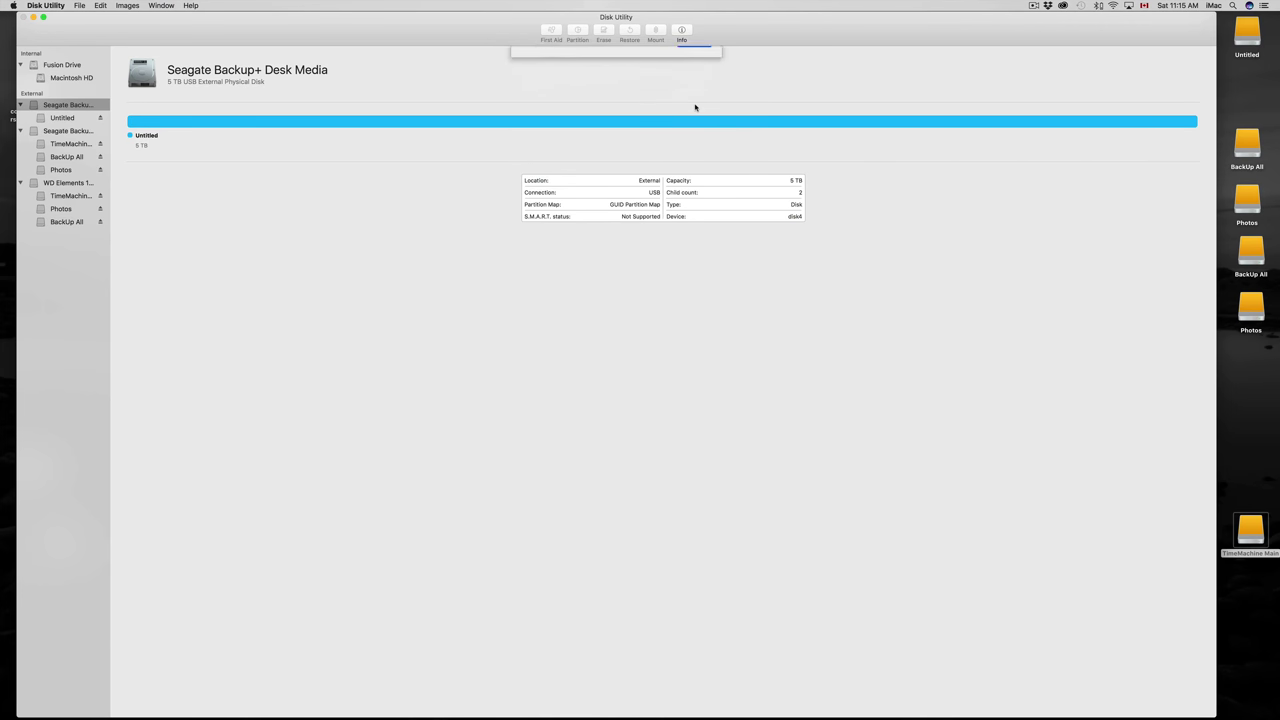
- Try to erase the second Seagate Backup+ drive as Untitled in Mac OS Extended (Journaled) format with GUID Partition Map
{"action": "left_click", "coordinate": [68, 131]}
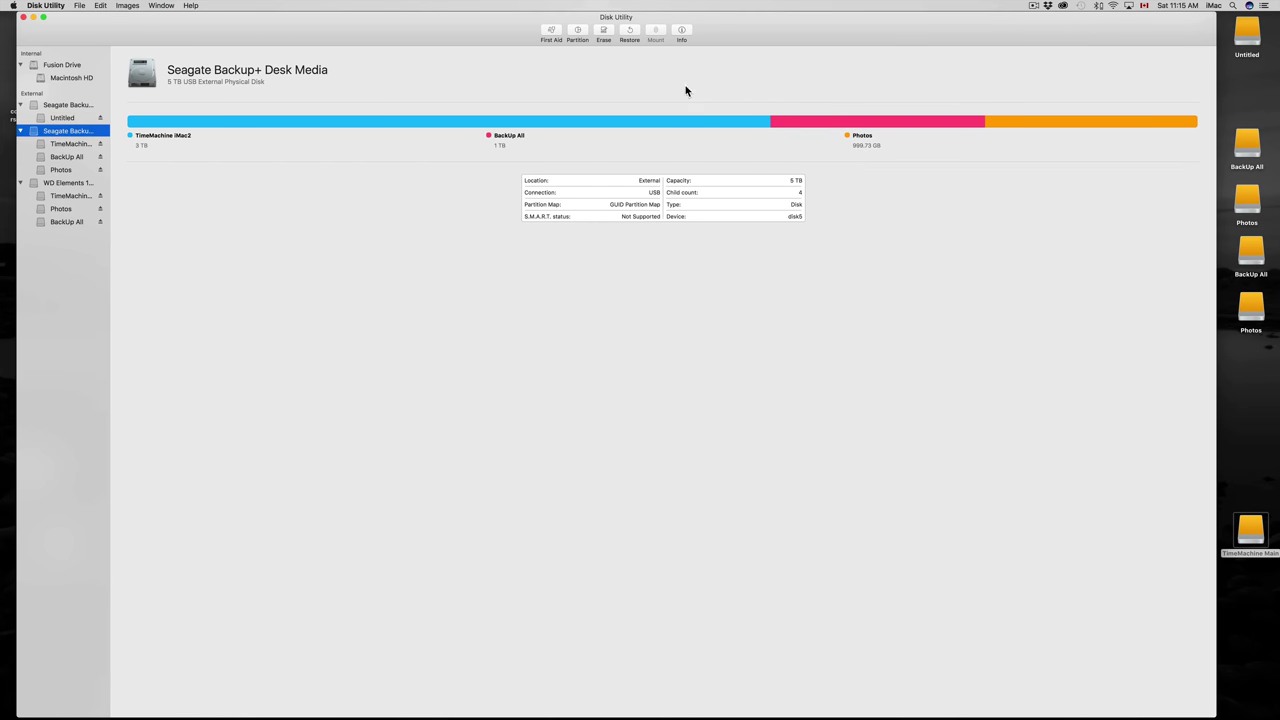
{"action": "left_click", "coordinate": [604, 32]}
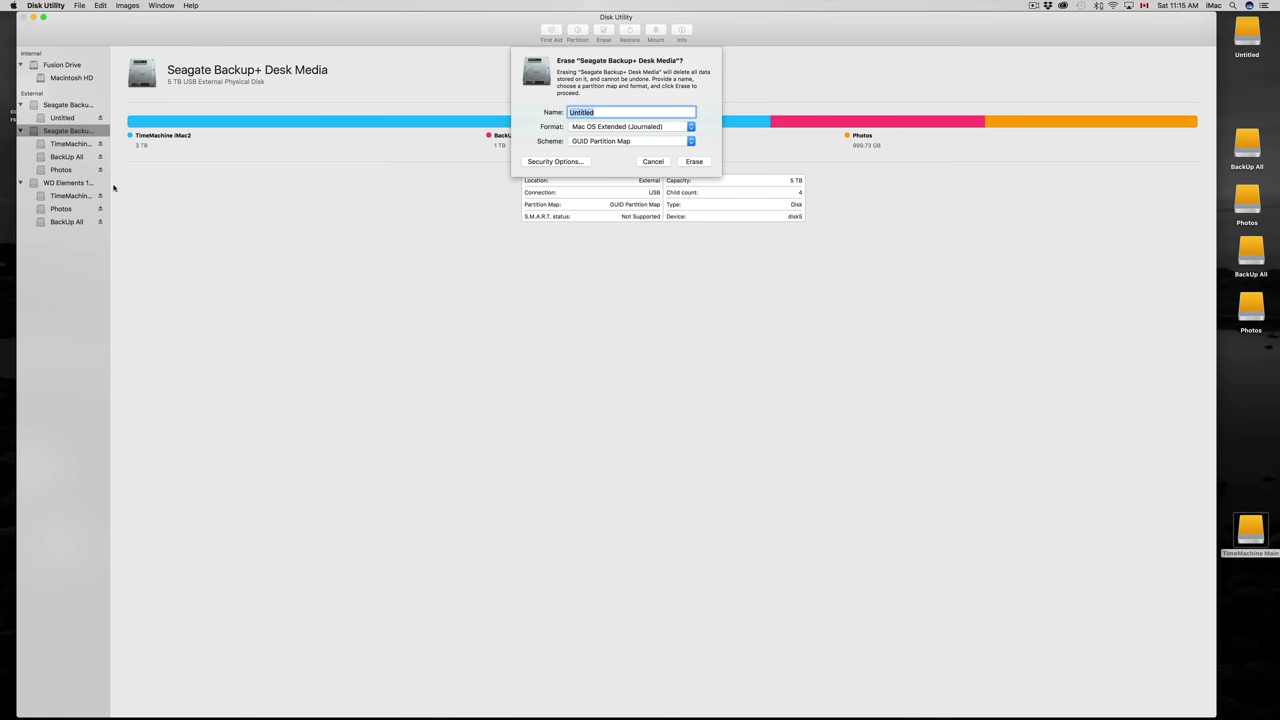
{"action": "left_click", "coordinate": [697, 163]}
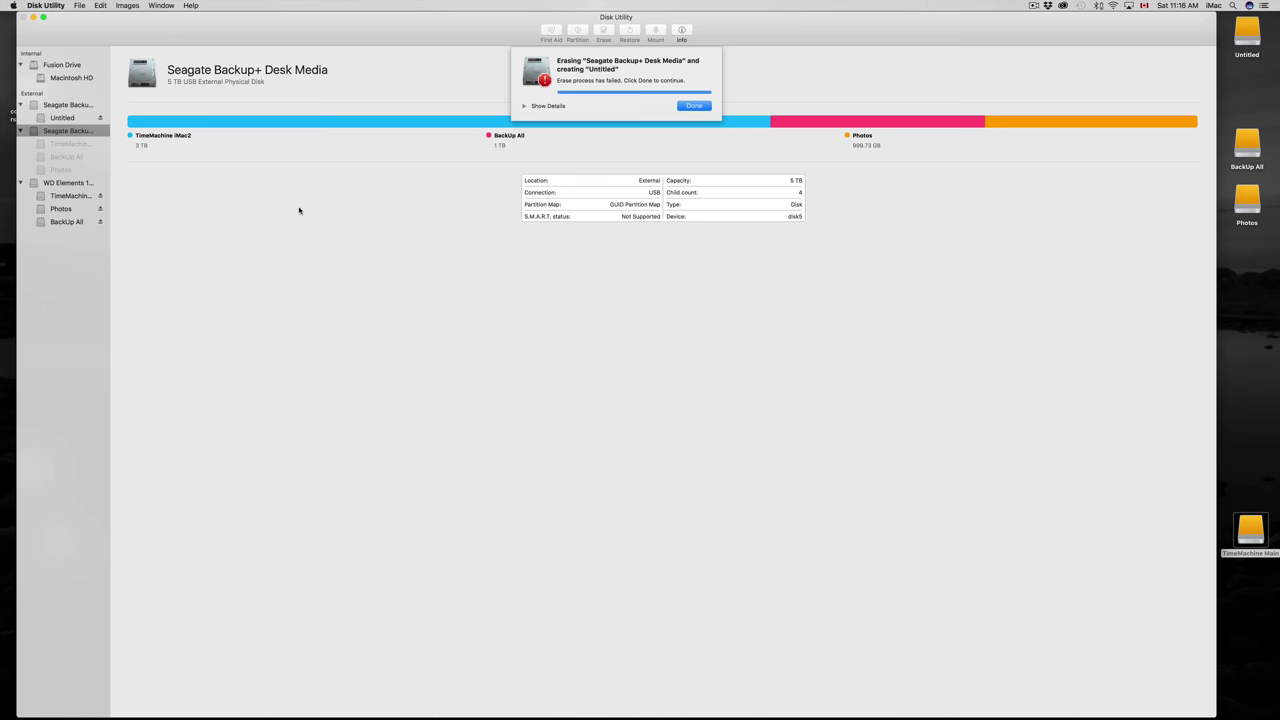
{"action": "left_click", "coordinate": [692, 106]}
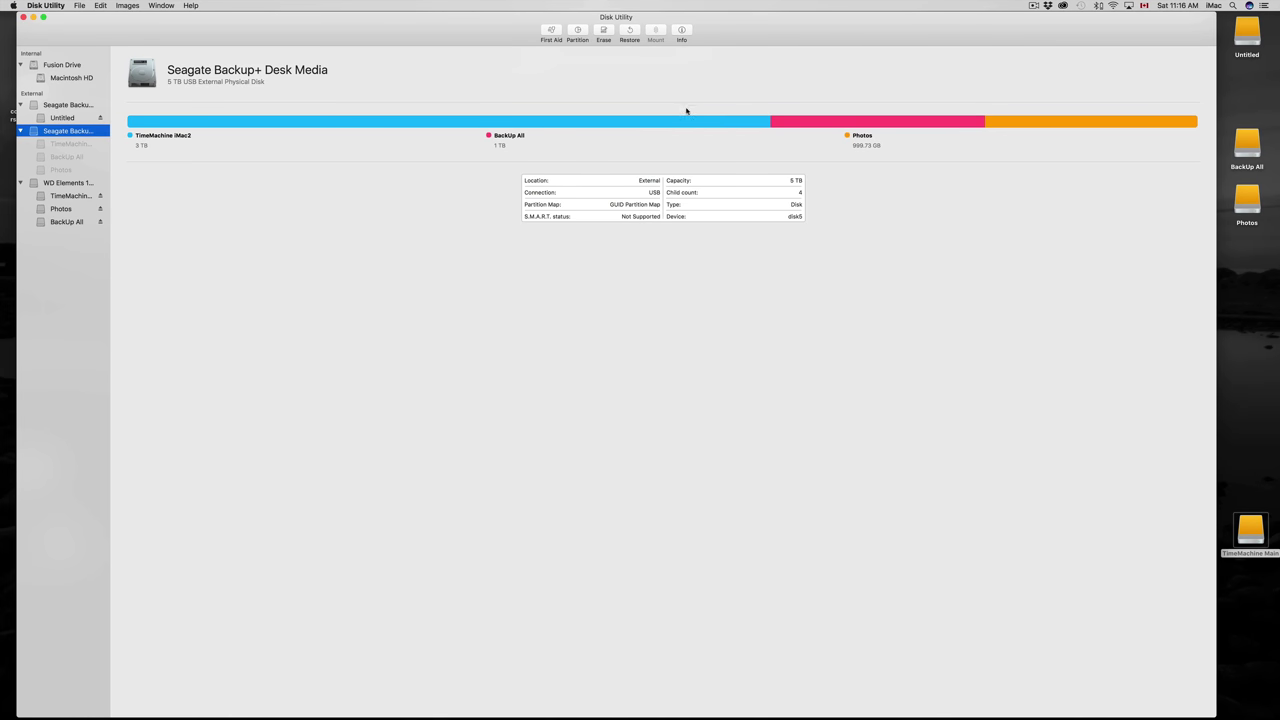
- Repeat the erase of the second Seagate Backup+ drive as Untitled, Mac OS Extended (Journaled), GUID Partition Map, and view the operation details
{"action": "left_click", "coordinate": [604, 32]}
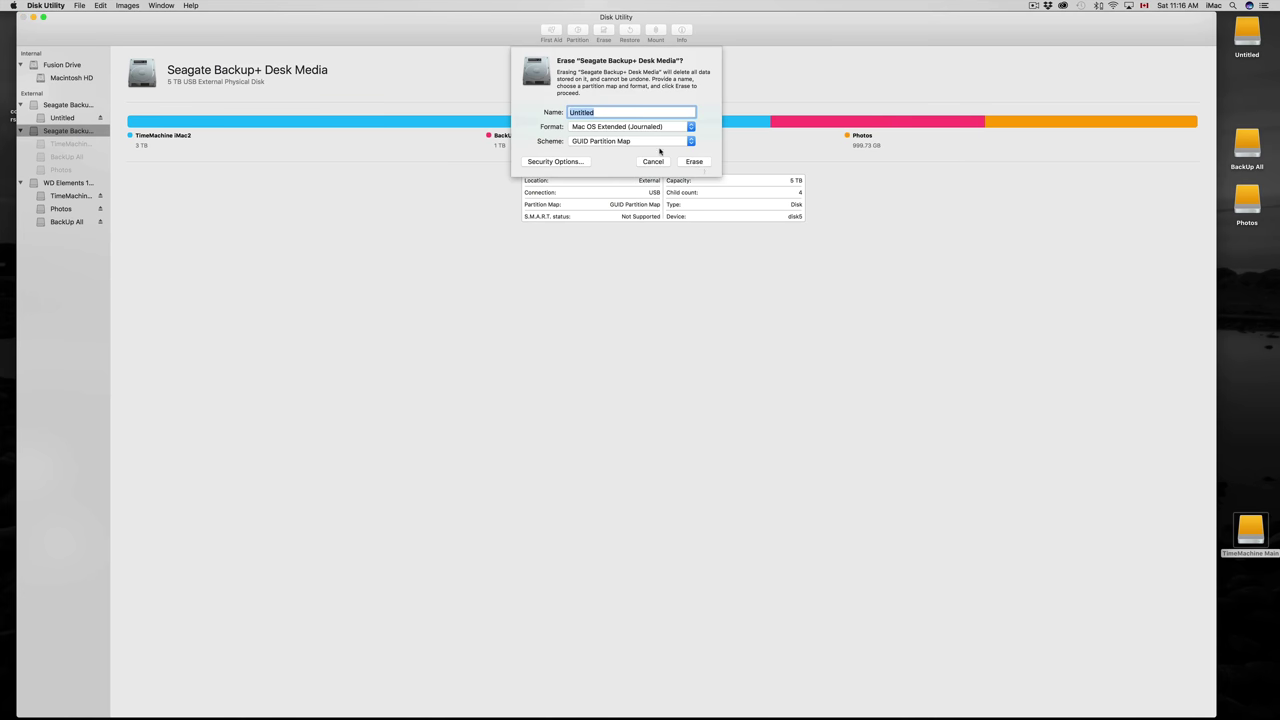
{"action": "left_click", "coordinate": [694, 165]}
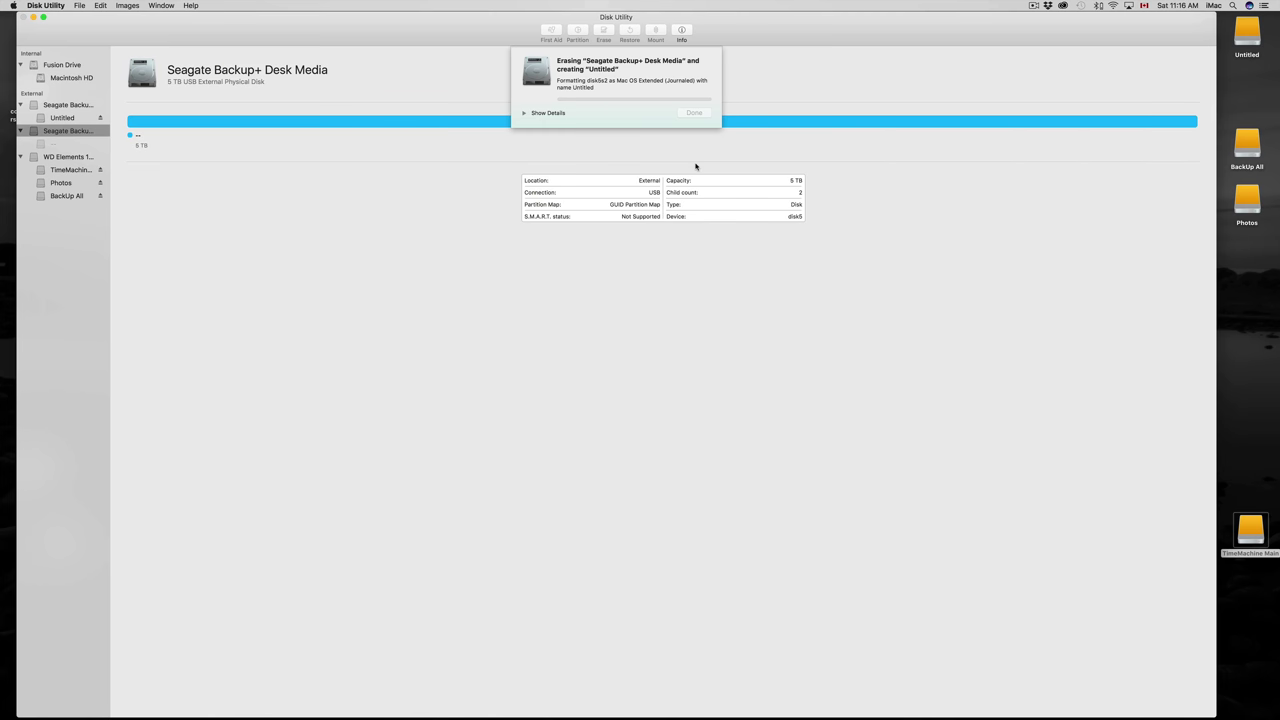
{"action": "left_click", "coordinate": [525, 106]}
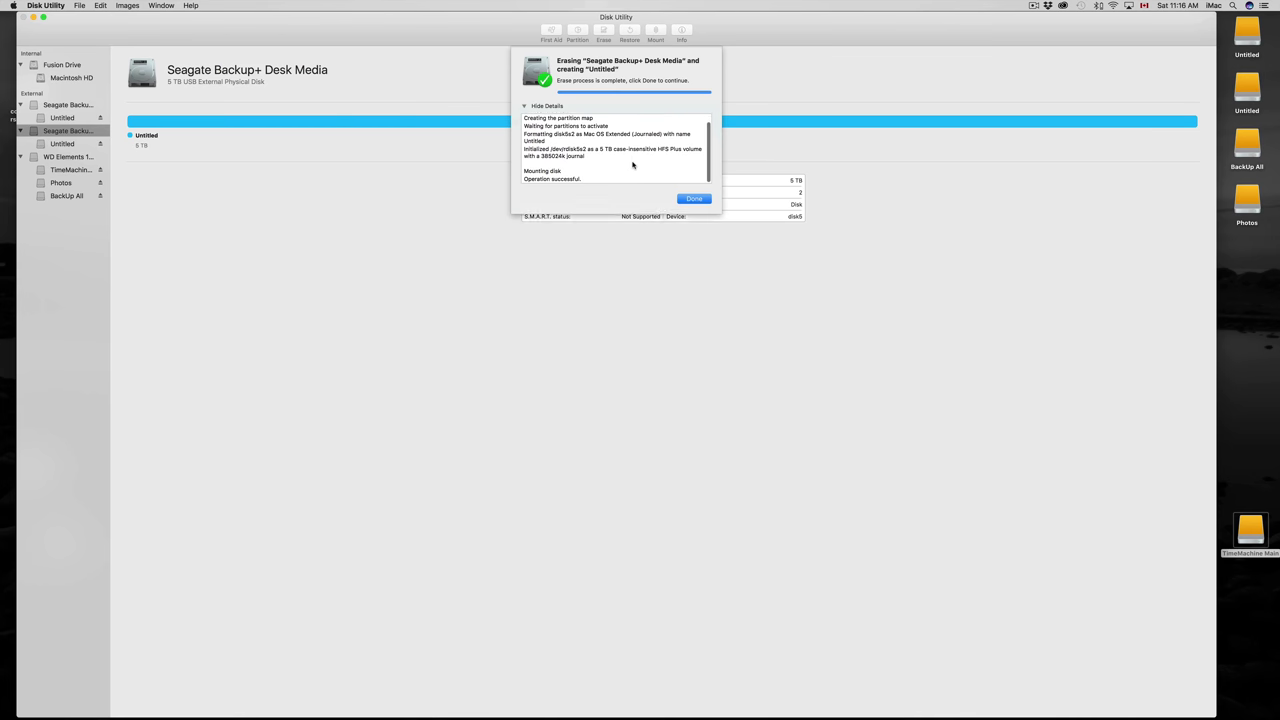
{"action": "left_click", "coordinate": [688, 204]}
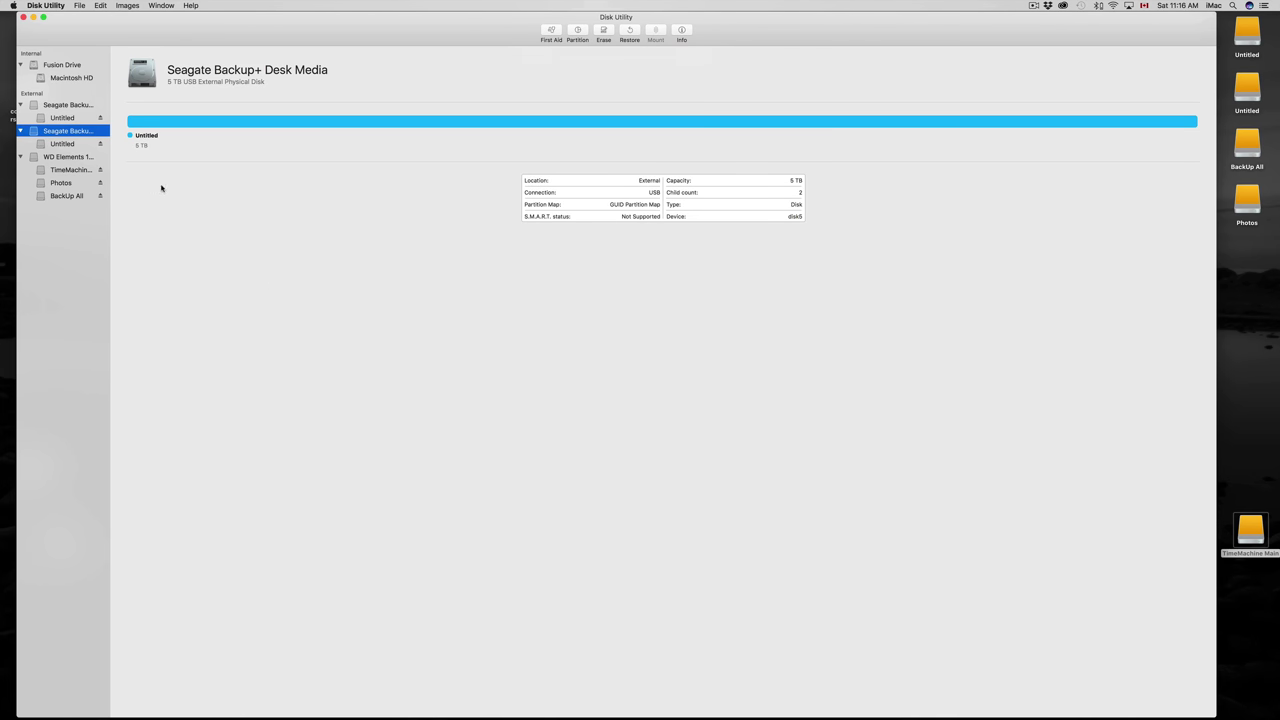
- Compare the two Seagate Backup+ drives, the WD Elements drive's partition layout, and the first Seagate drive's Untitled volume
{"action": "left_click", "coordinate": [60, 105]}
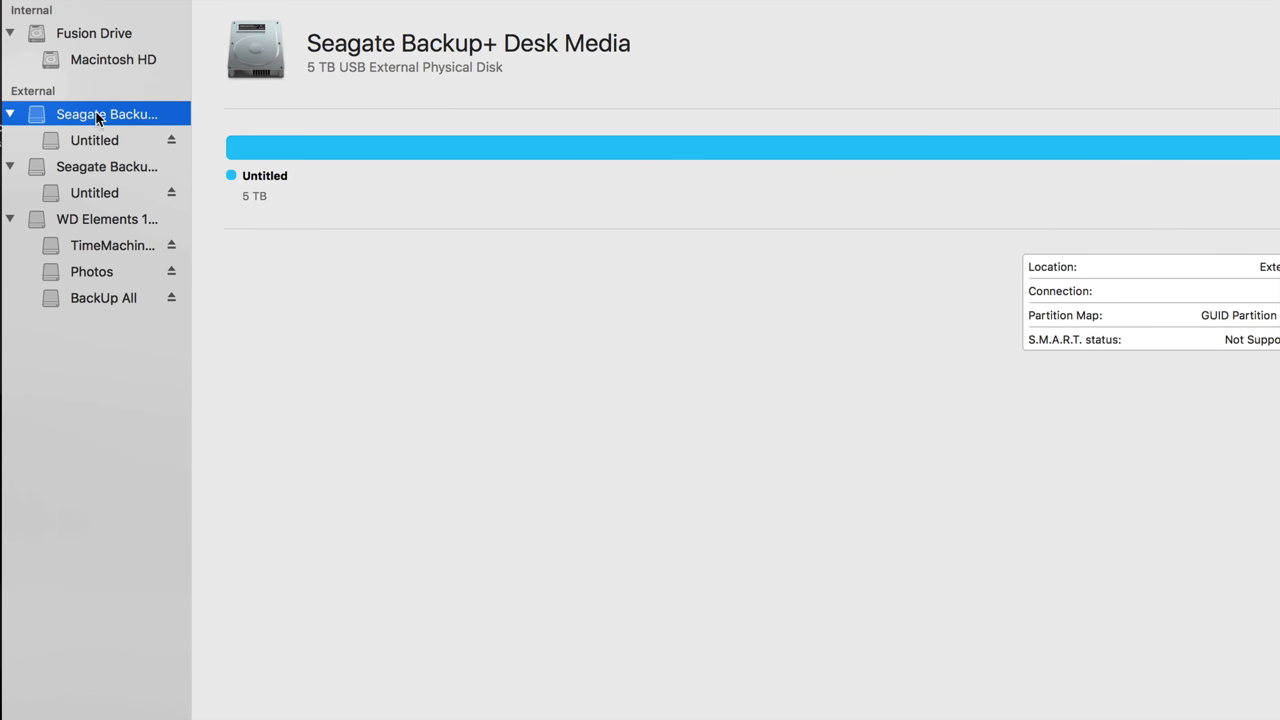
{"action": "left_click", "coordinate": [100, 167]}
{"action": "left_click", "coordinate": [102, 118]}
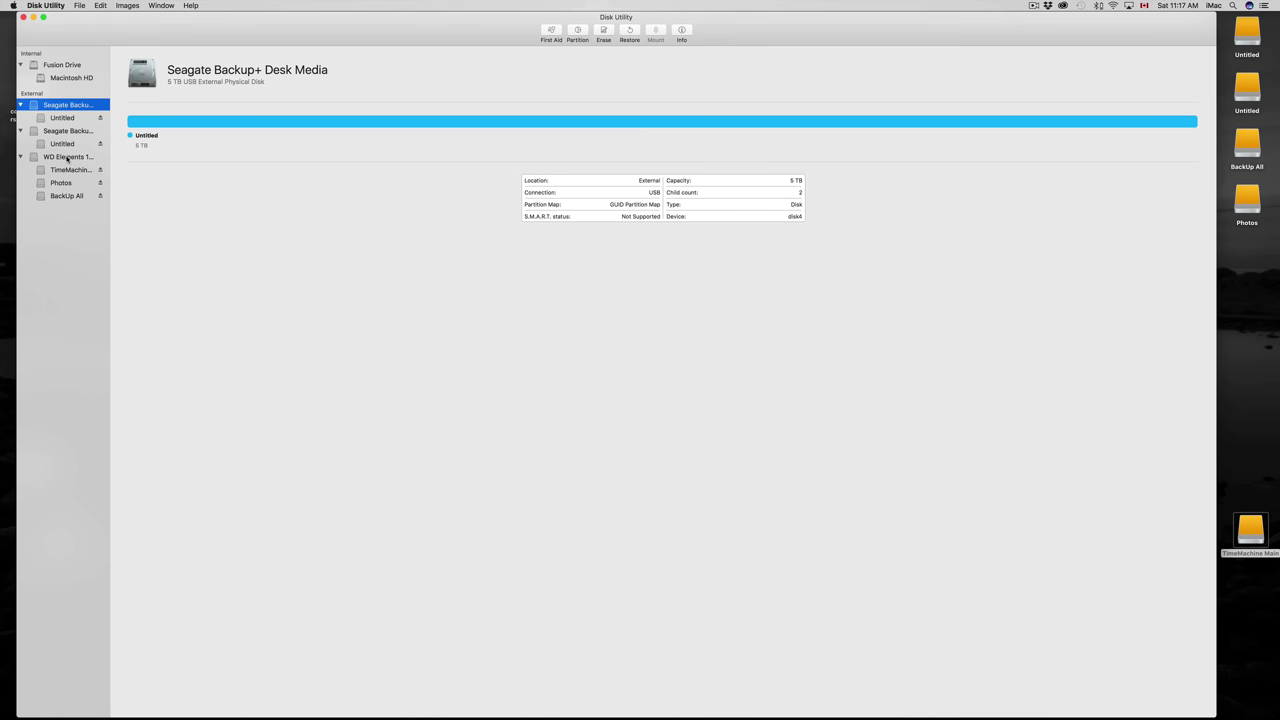
{"action": "left_click", "coordinate": [67, 158]}
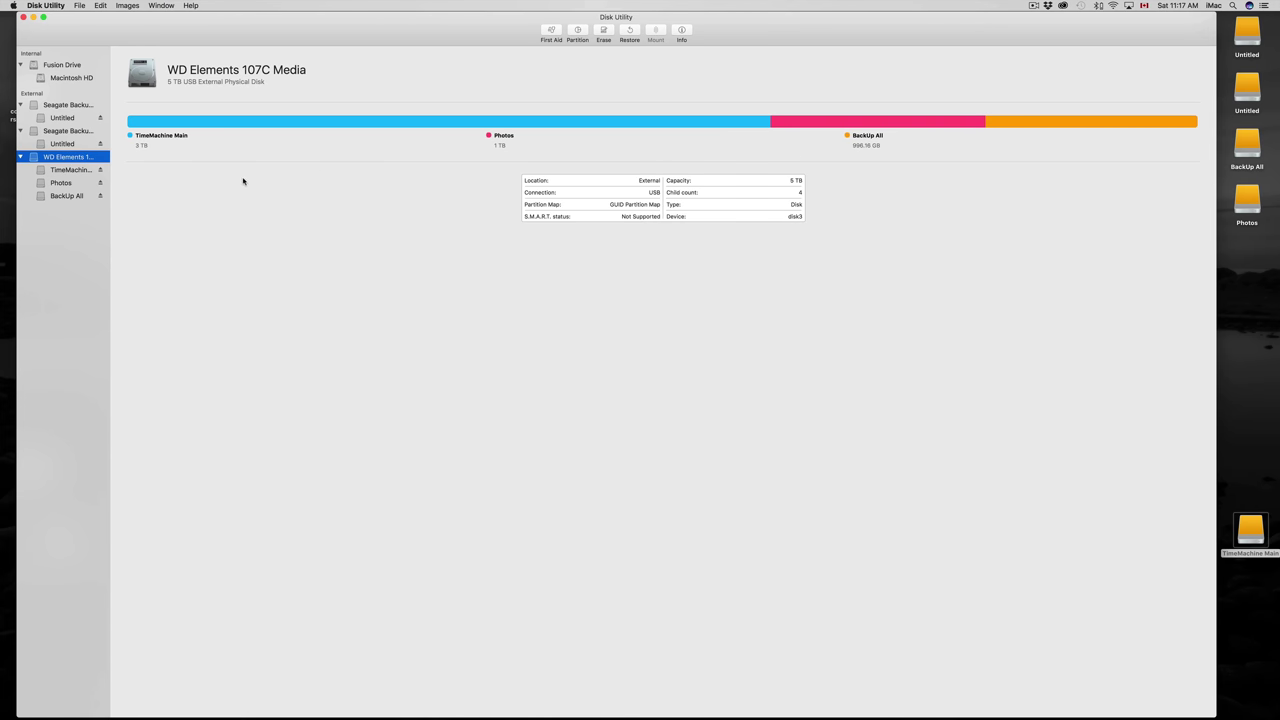
{"action": "left_click", "coordinate": [66, 105]}
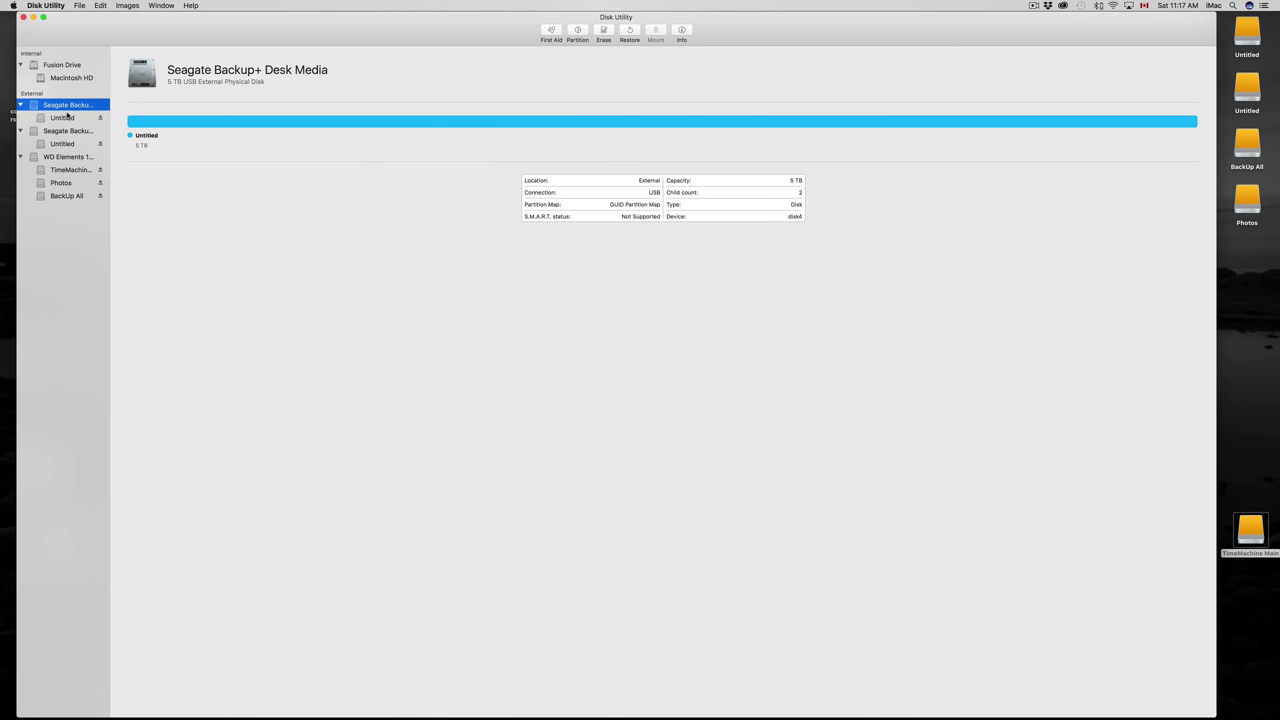
{"action": "left_click", "coordinate": [66, 117]}
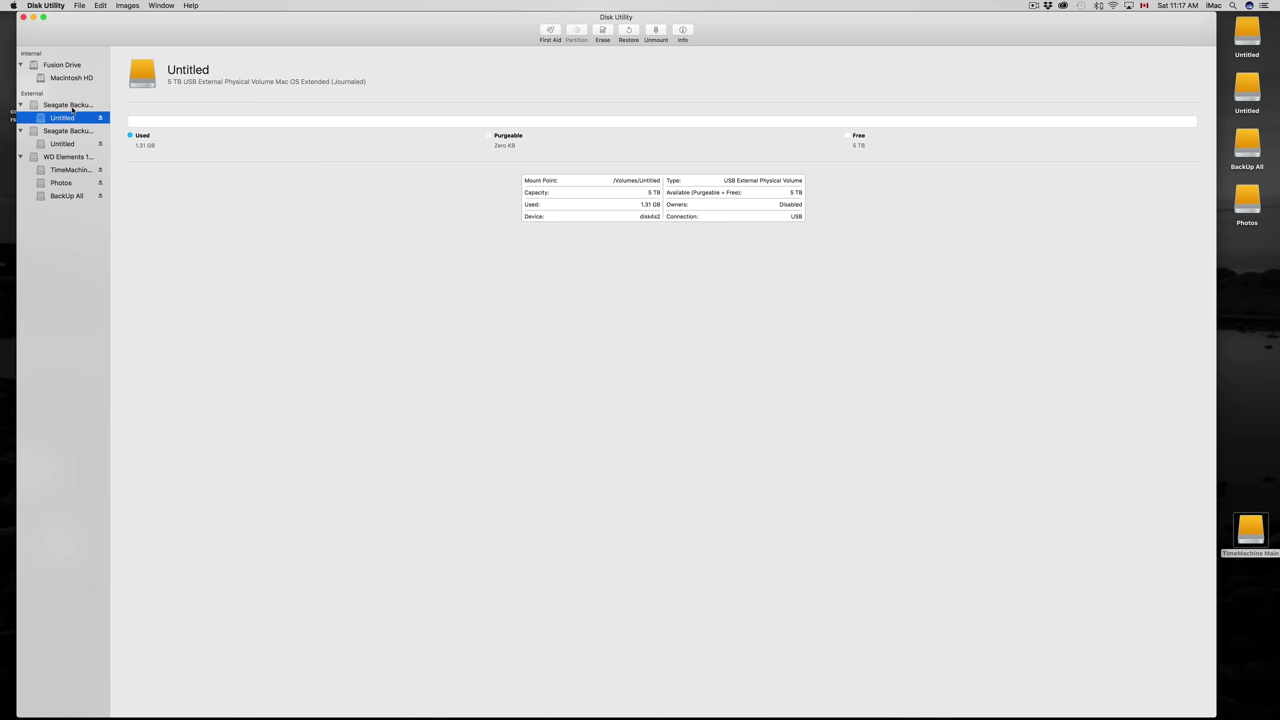
- Start partitioning the first Seagate Backup+ drive, with its partition named Time Machine in Mac OS Extended (Journaled) format
{"action": "left_click", "coordinate": [50, 105]}
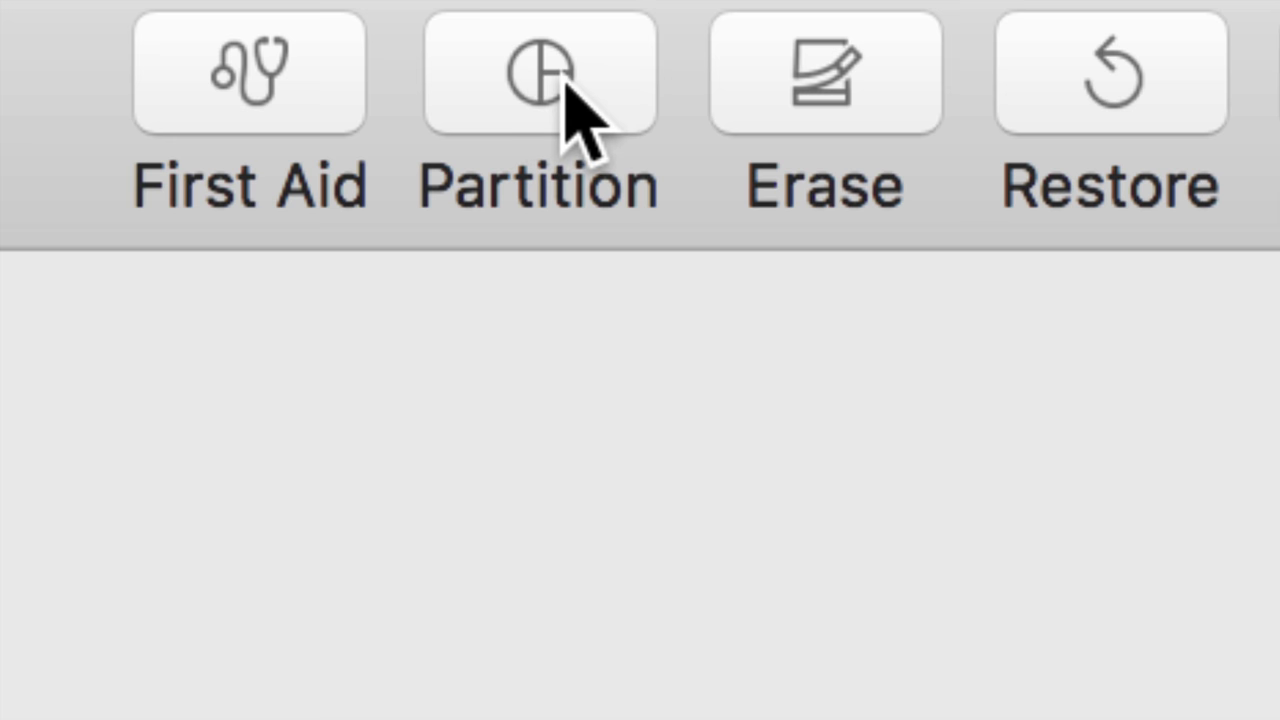
{"action": "left_click", "coordinate": [563, 82]}
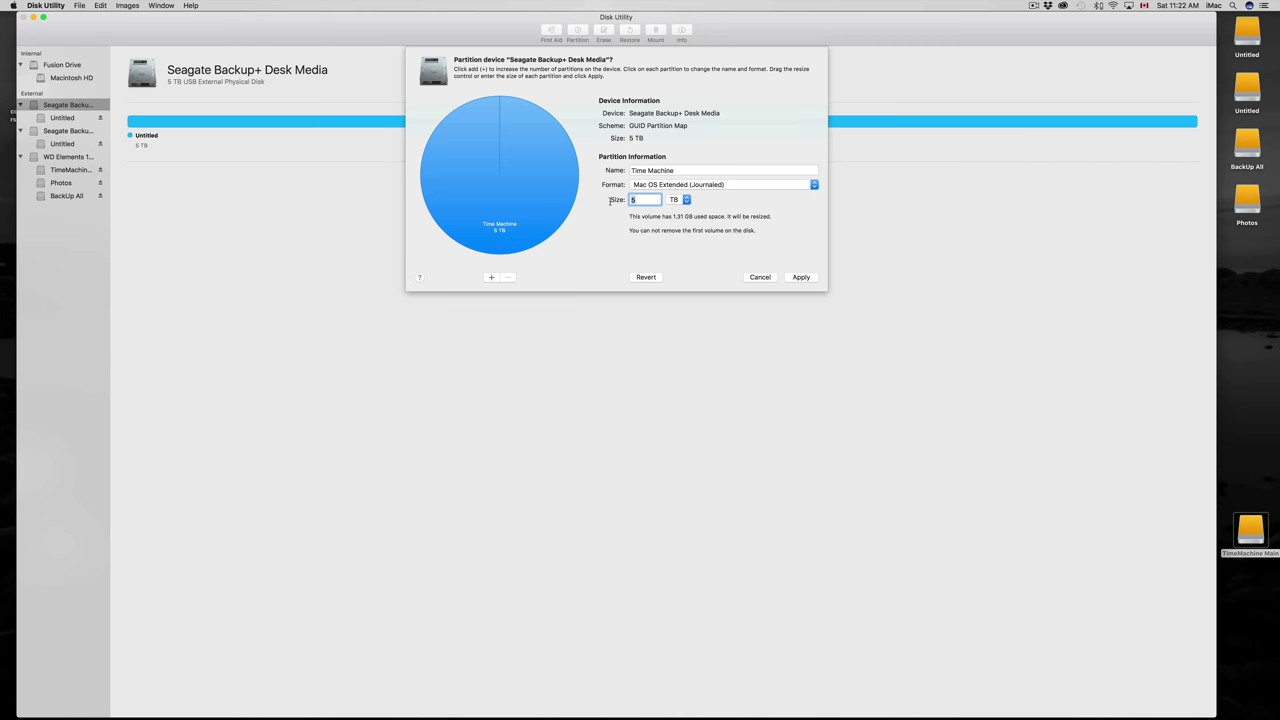
{"action": "left_click", "coordinate": [638, 172]}
{"action": "left_click_drag", "start_coordinate": [676, 170], "coordinate": [601, 169]}
{"action": "left_click", "coordinate": [715, 184]}
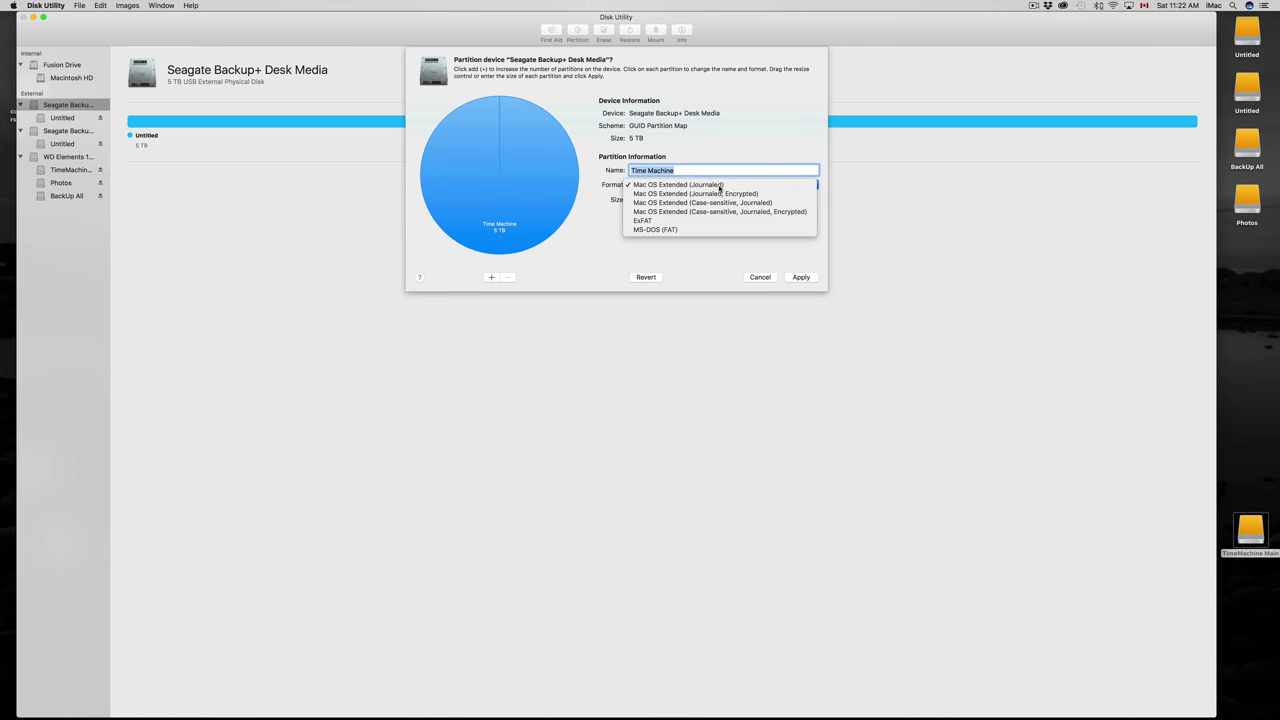
{"action": "left_click", "coordinate": [713, 187]}
{"action": "key", "text": "Tab"}
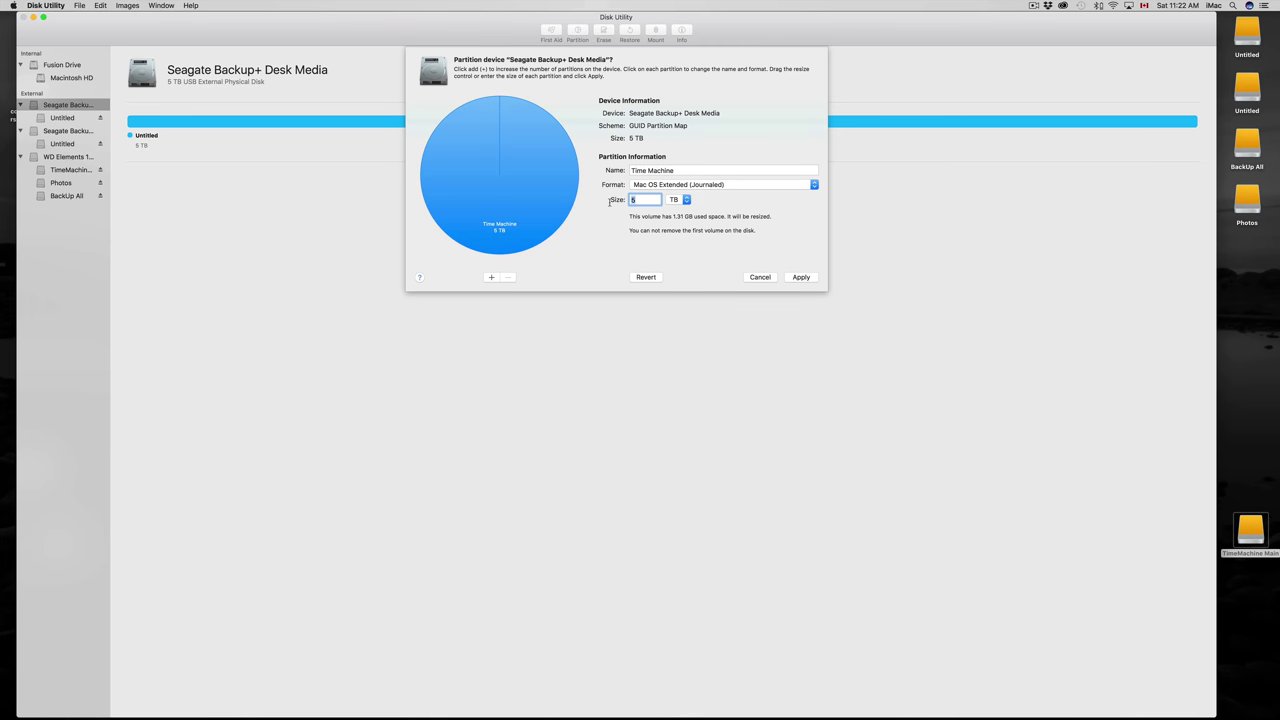
- Try the ExFAT format on the Time Machine partition and return it to Mac OS Extended (Journaled)
{"action": "left_click", "coordinate": [721, 187]}
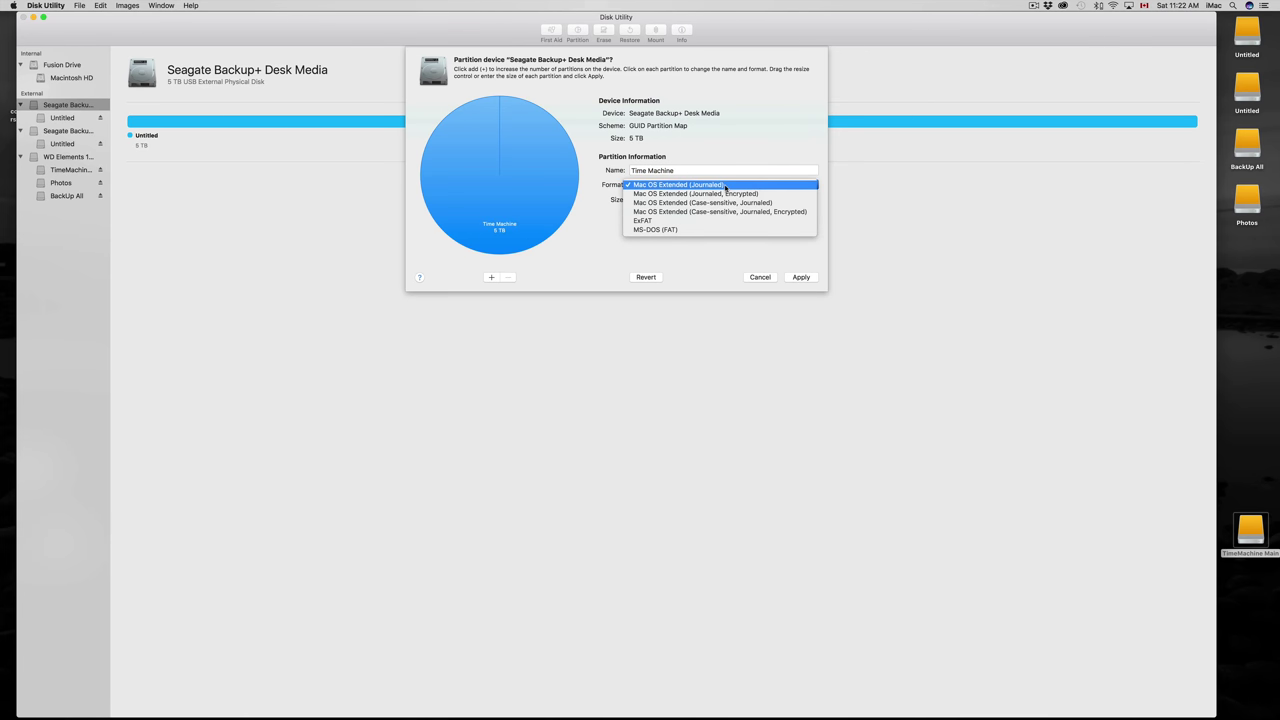
{"action": "left_click", "coordinate": [677, 224]}
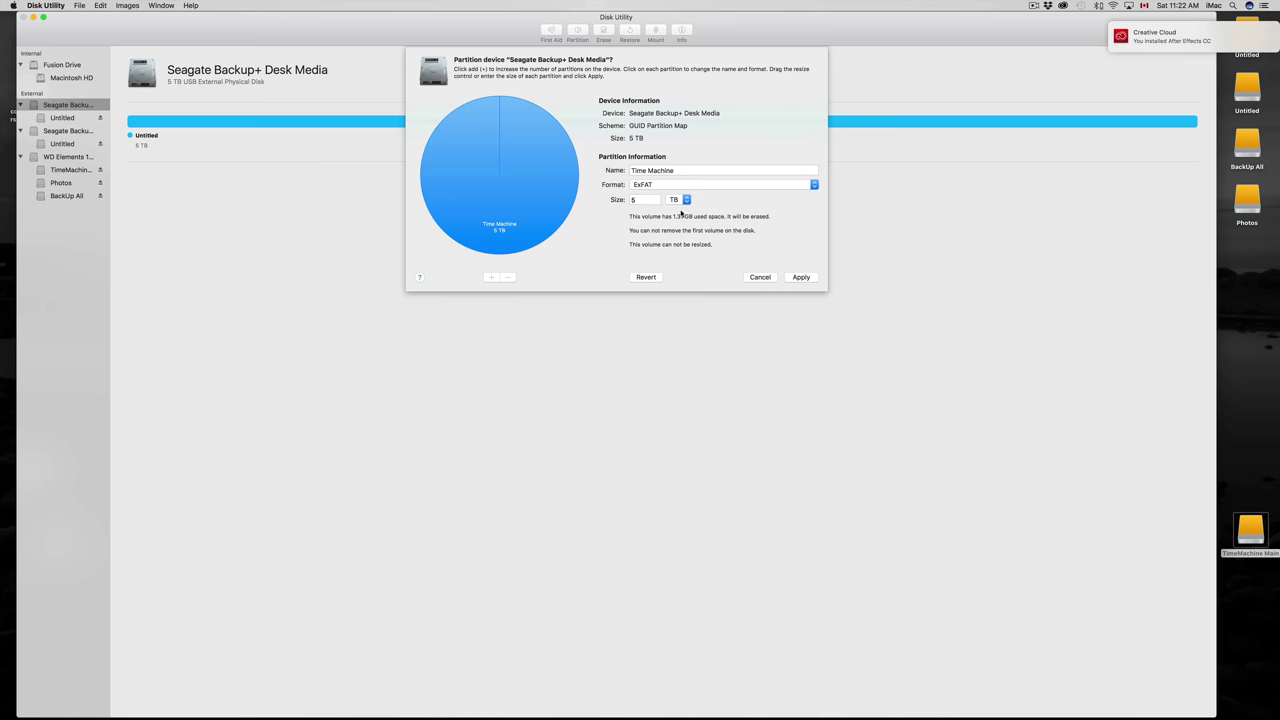
{"action": "left_click", "coordinate": [700, 185]}
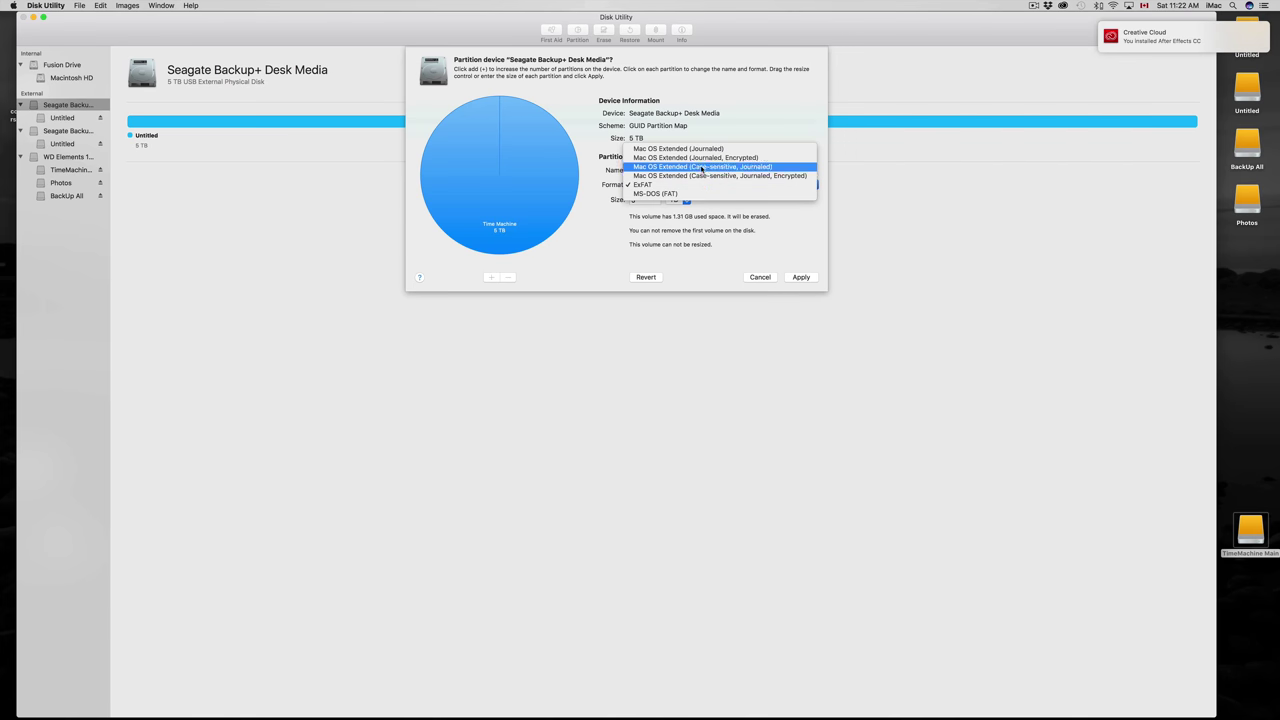
{"action": "left_click", "coordinate": [675, 149]}
- Enter 3 TB as the Time Machine partition's size
{"action": "double_click", "coordinate": [645, 200]}
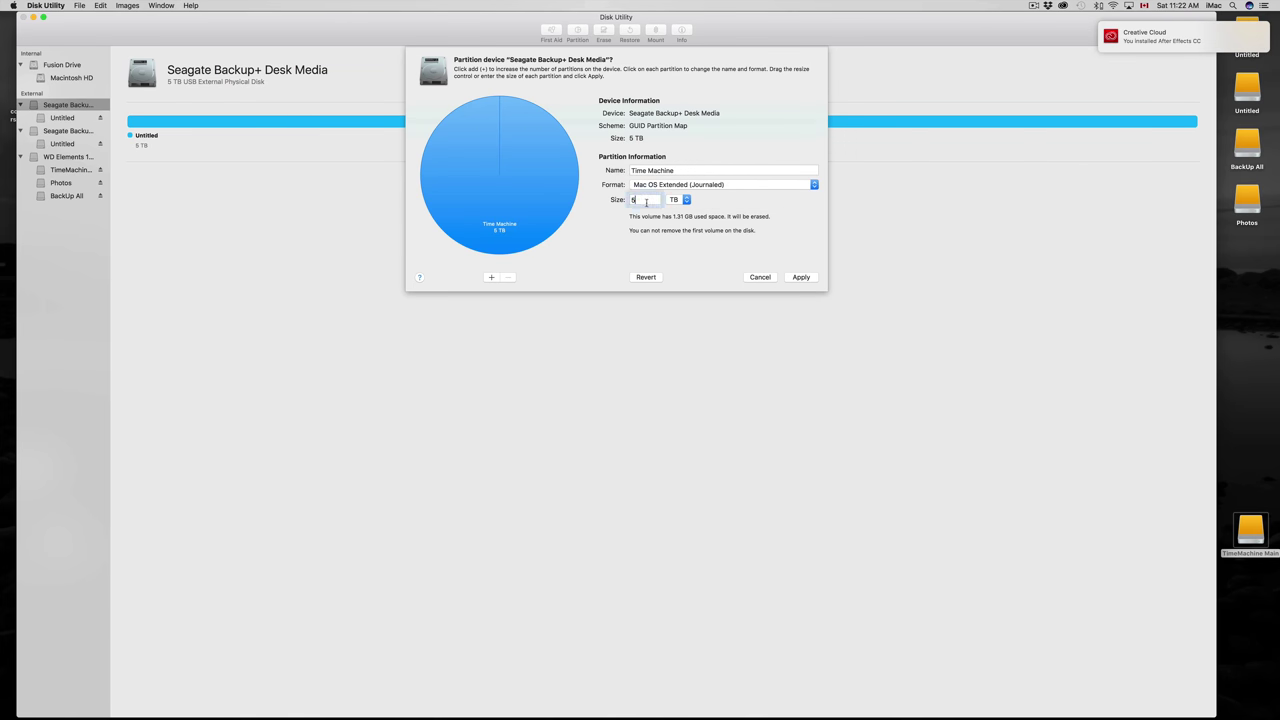
{"action": "type", "text": "3"}
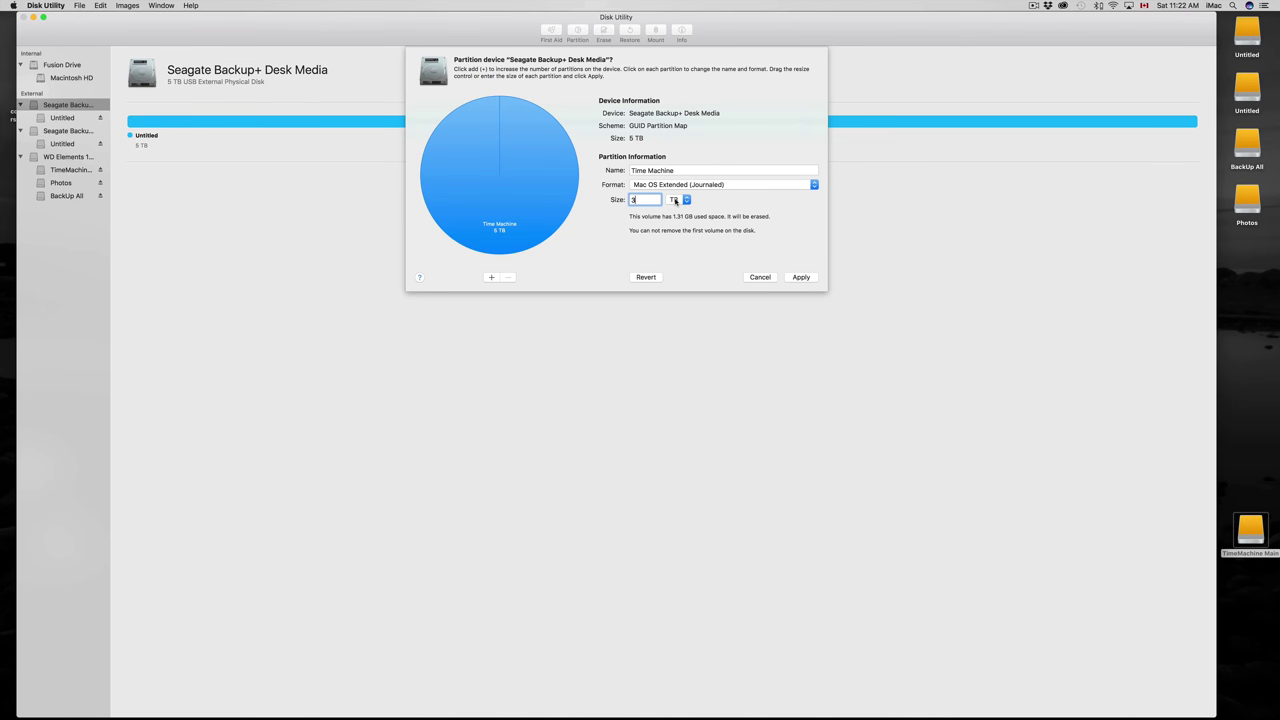
{"action": "left_click", "coordinate": [676, 201]}
{"action": "left_click", "coordinate": [740, 204]}
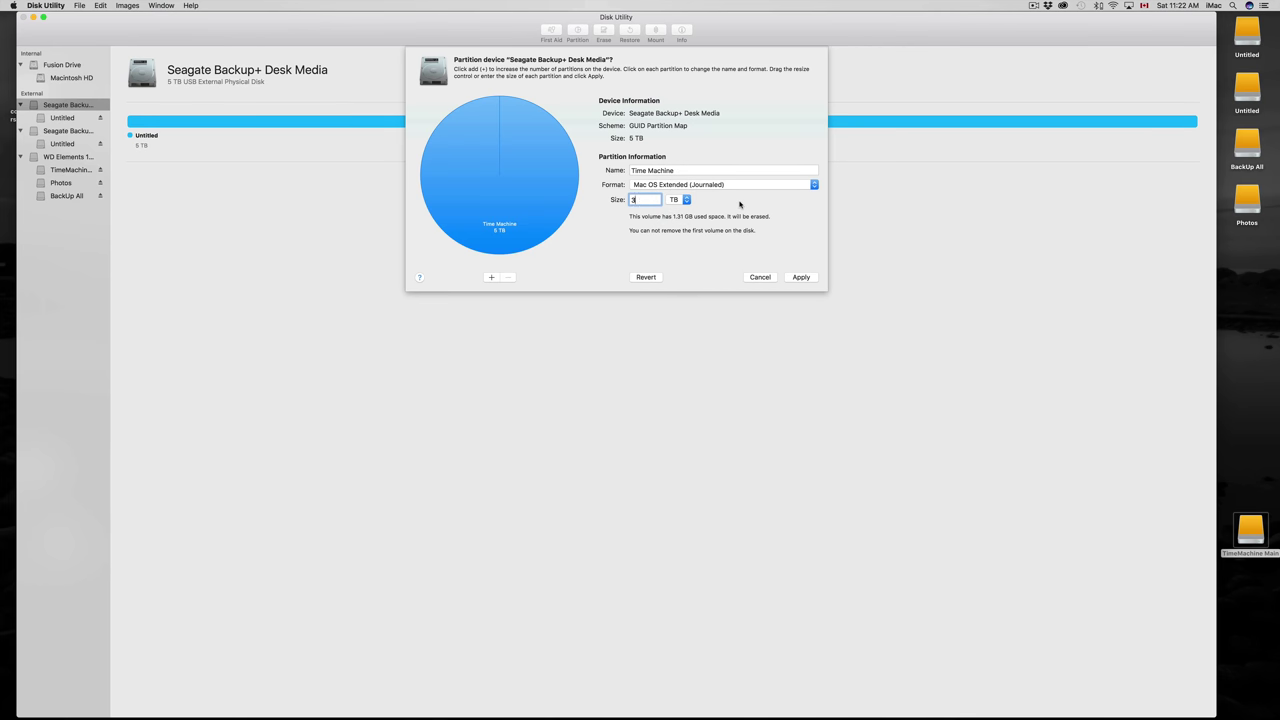
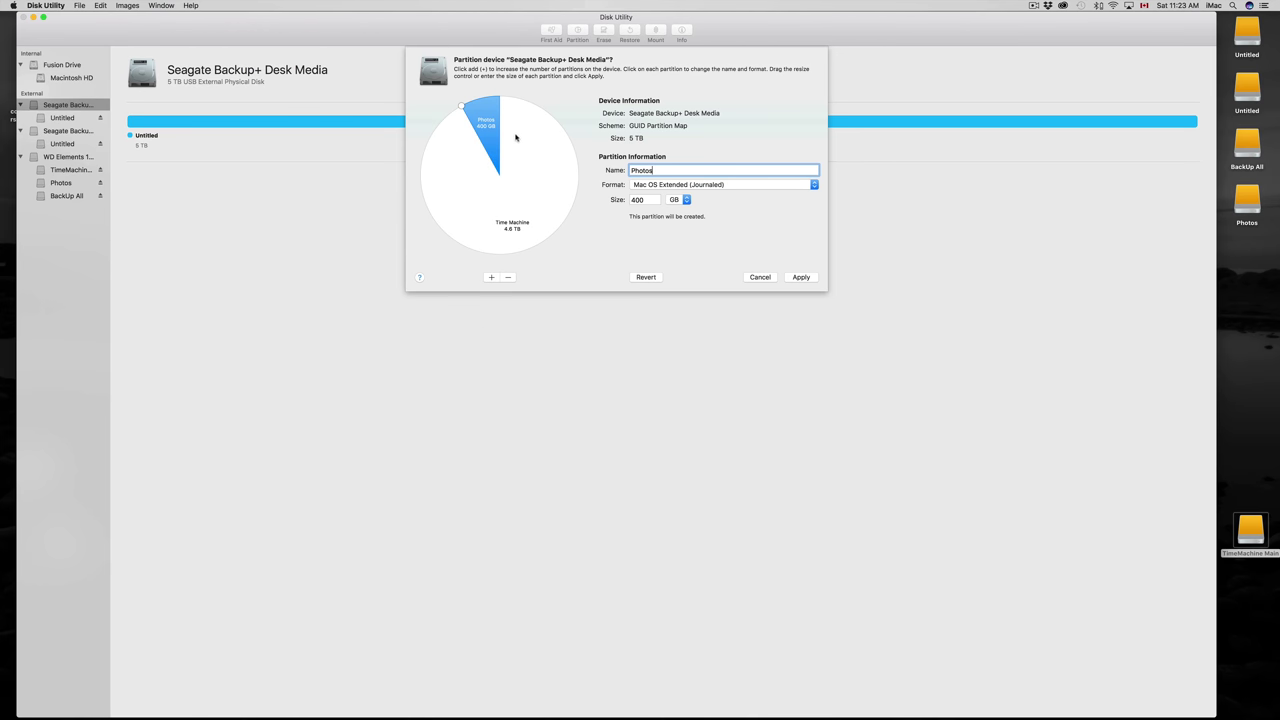
- Add a partition named Backup and divide the disk into about 2.57 TB for Time Machine, 400 GB for Photos and 2.03 TB for Backup
{"action": "left_click", "coordinate": [491, 277]}
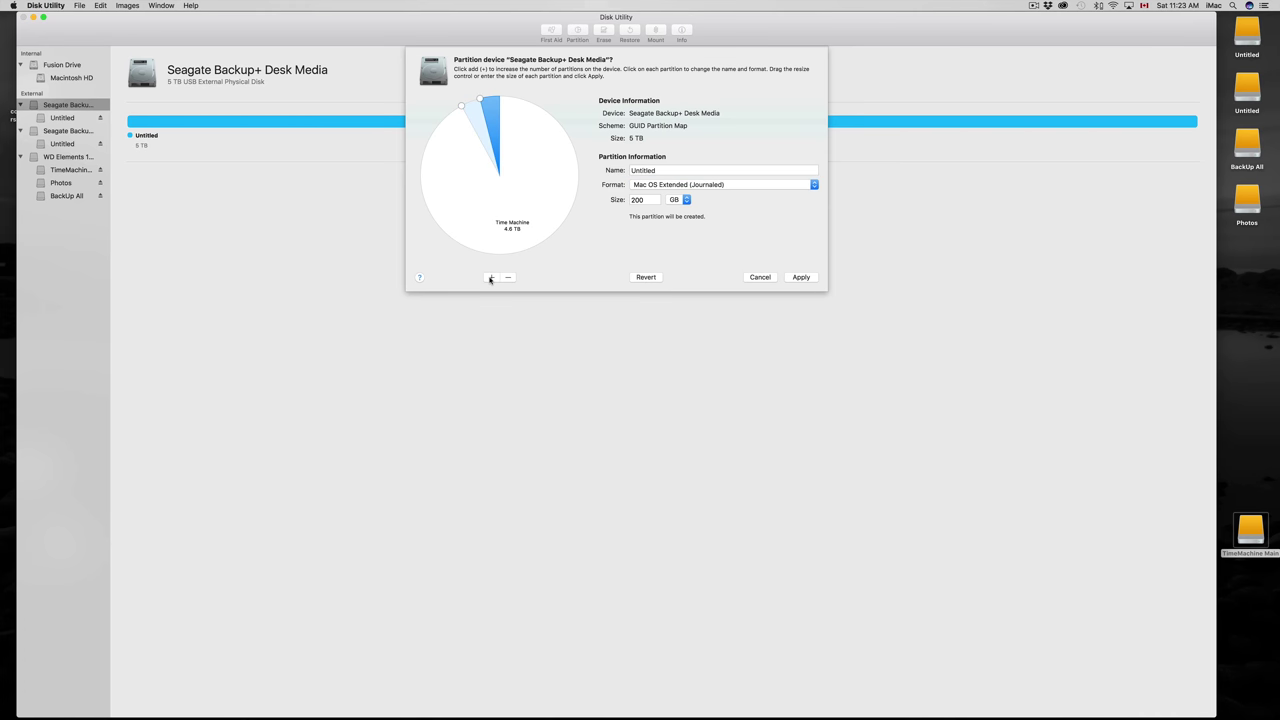
{"action": "double_click", "coordinate": [640, 170]}
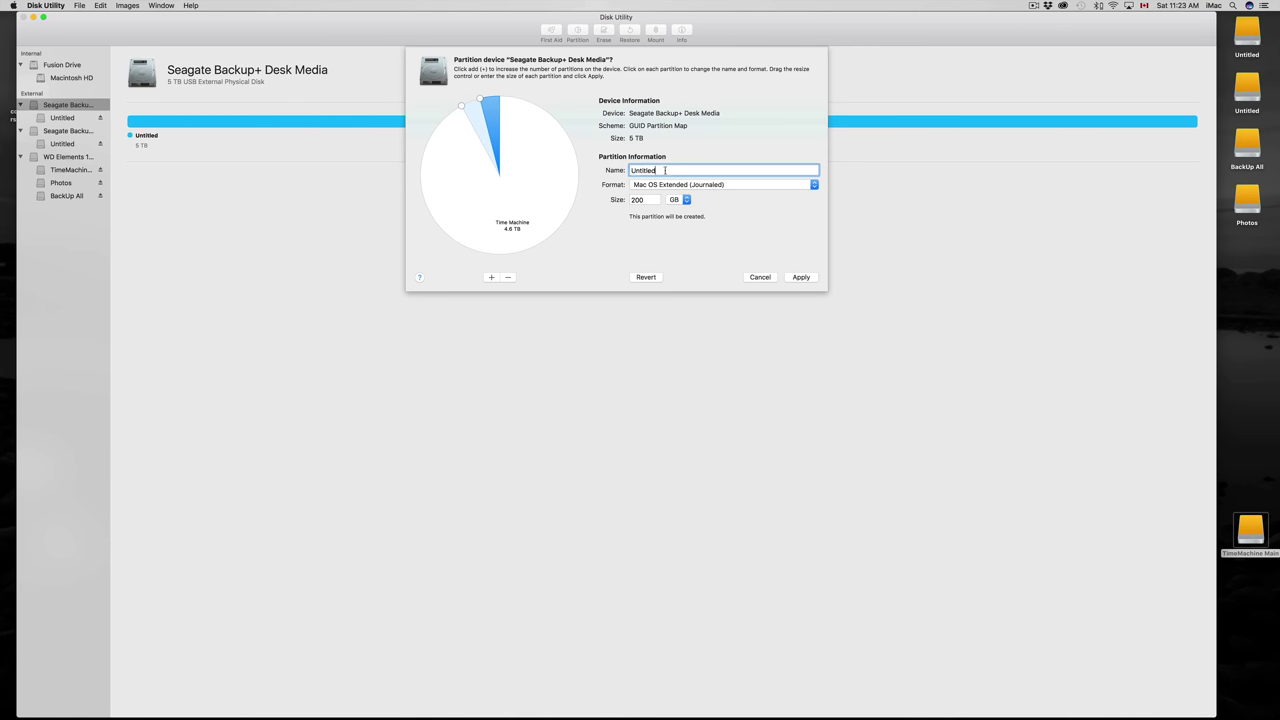
{"action": "type", "text": "Backup"}
{"action": "key", "text": "Tab"}
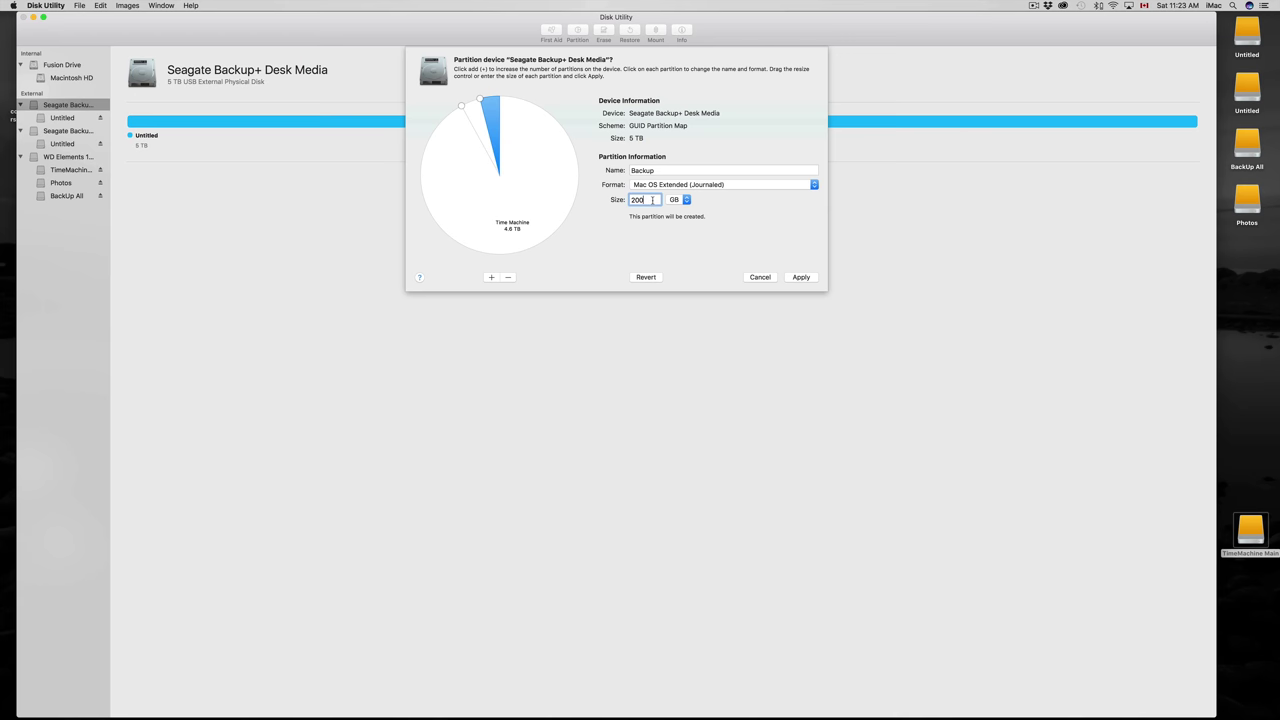
{"action": "left_click_drag", "start_coordinate": [482, 103], "coordinate": [452, 214]}
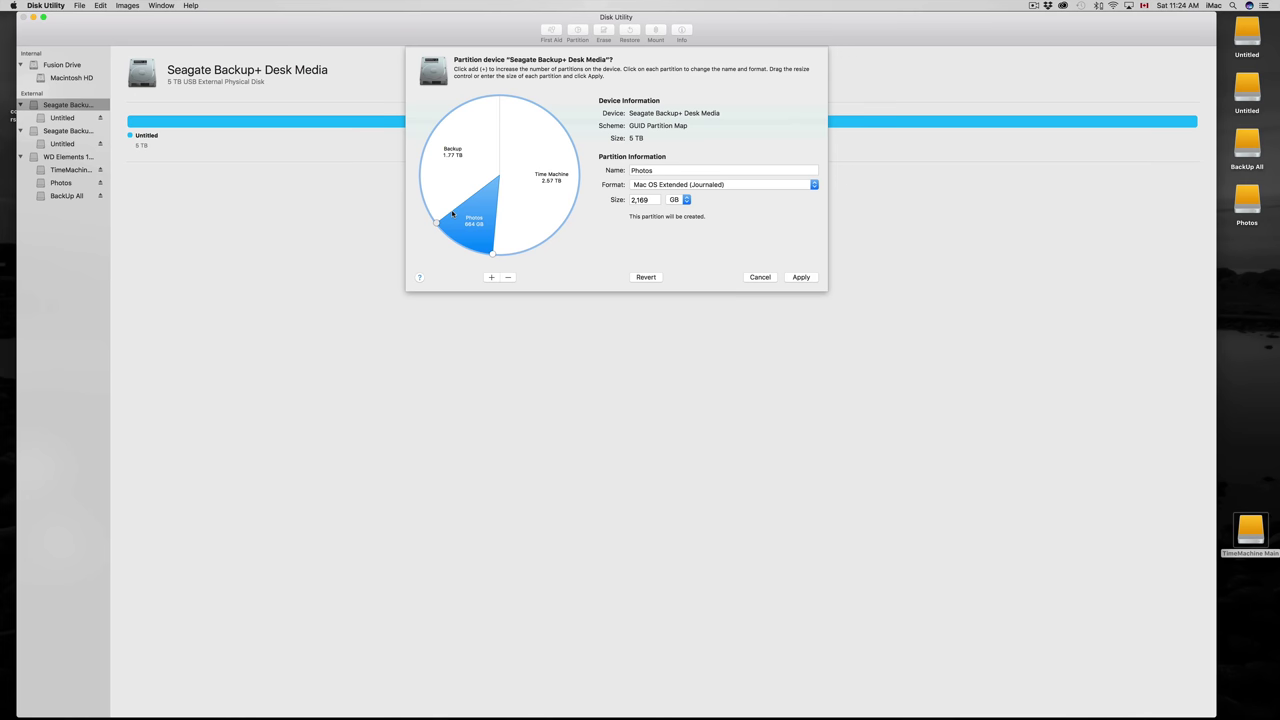
{"action": "left_click_drag", "start_coordinate": [452, 213], "coordinate": [460, 237]}
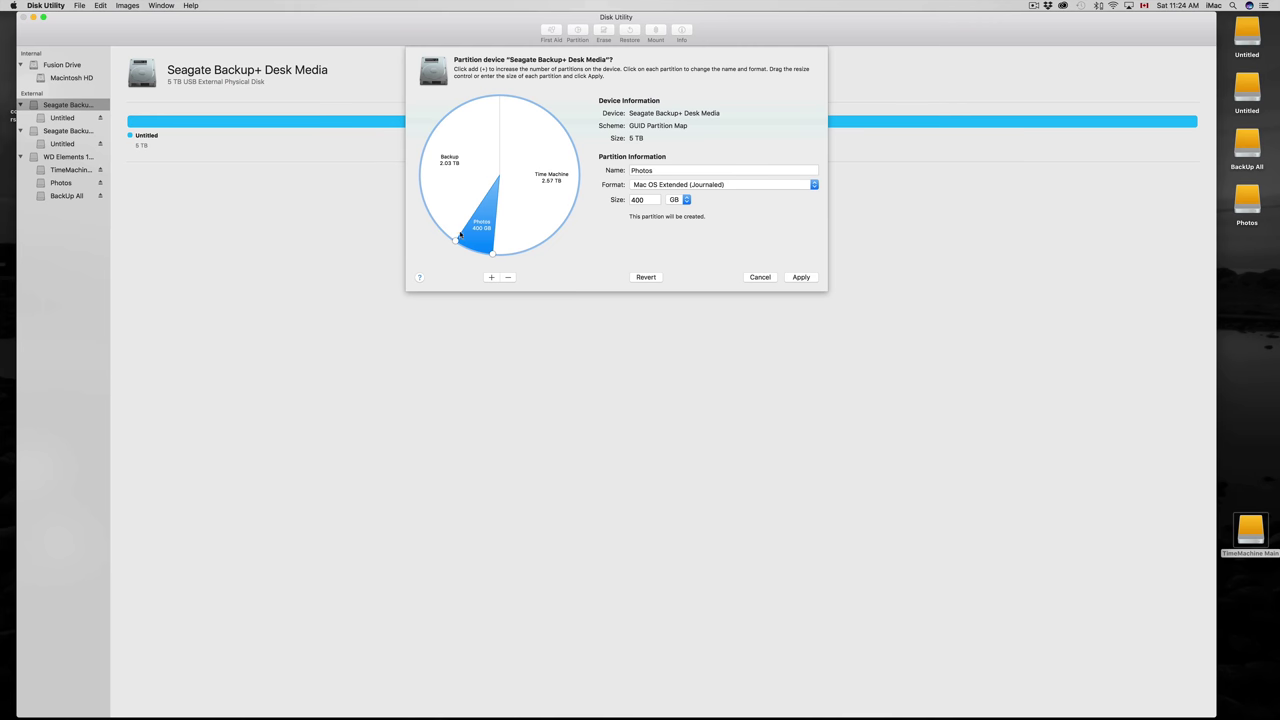
- Review the name, format and size of the planned Time Machine, Photos and Backup partitions
{"action": "left_click", "coordinate": [466, 172]}
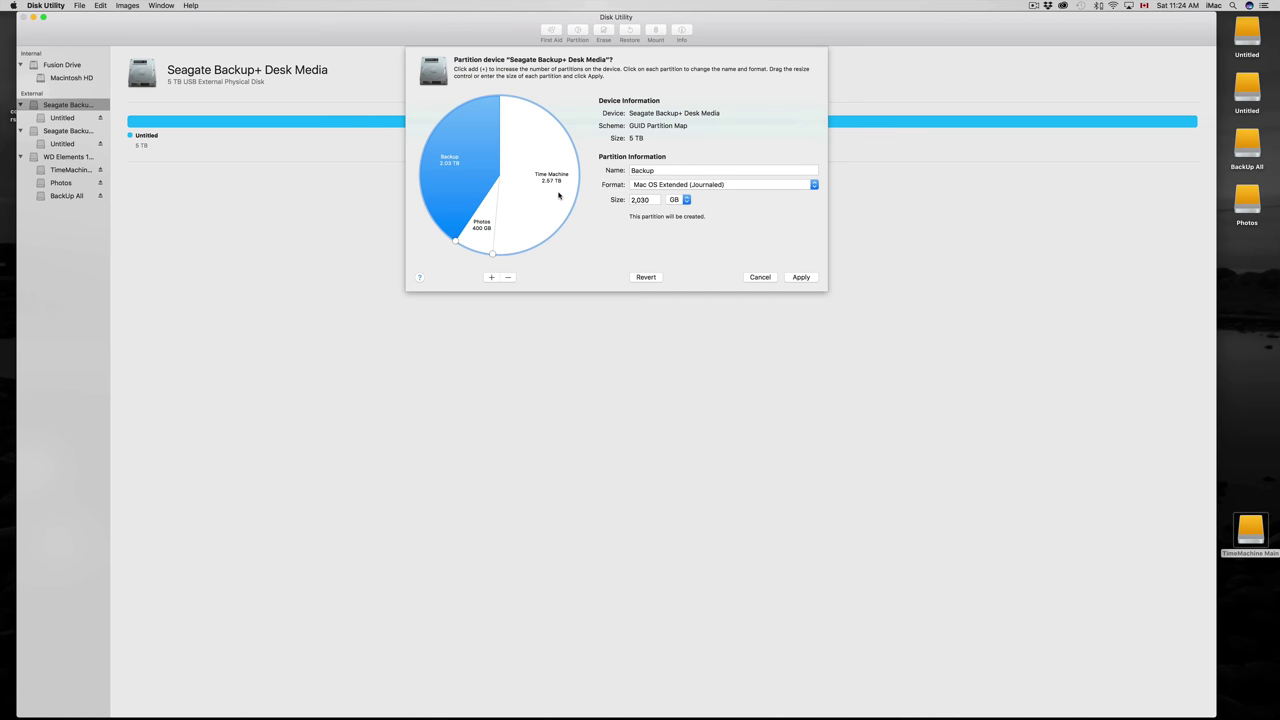
{"action": "left_click", "coordinate": [559, 195]}
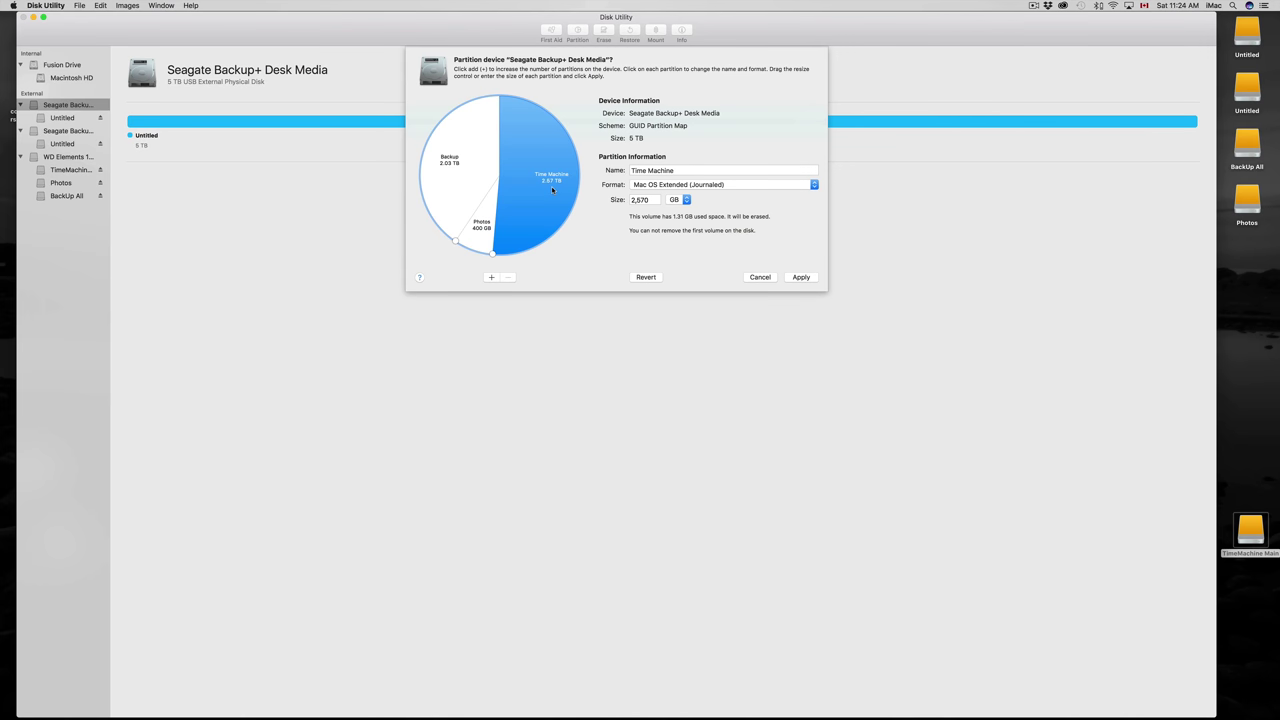
{"action": "left_click", "coordinate": [455, 176]}
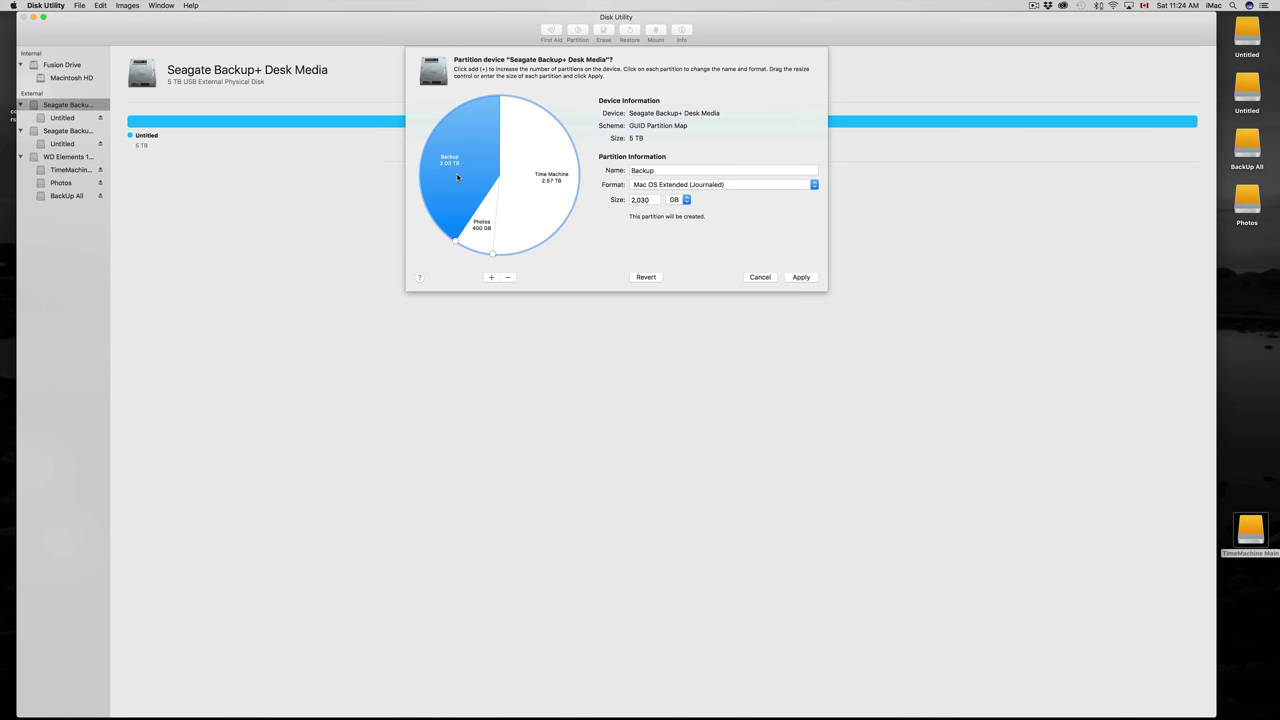
{"action": "left_click", "coordinate": [480, 241]}
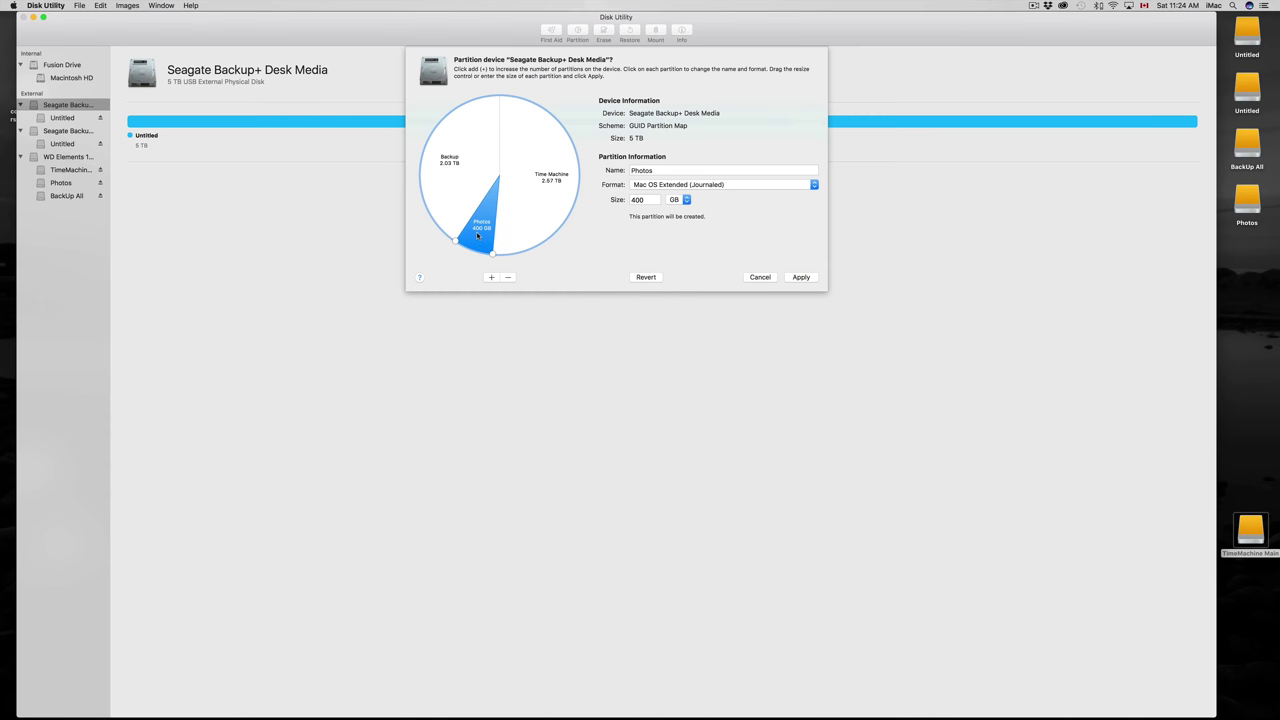
{"action": "left_click", "coordinate": [546, 203]}
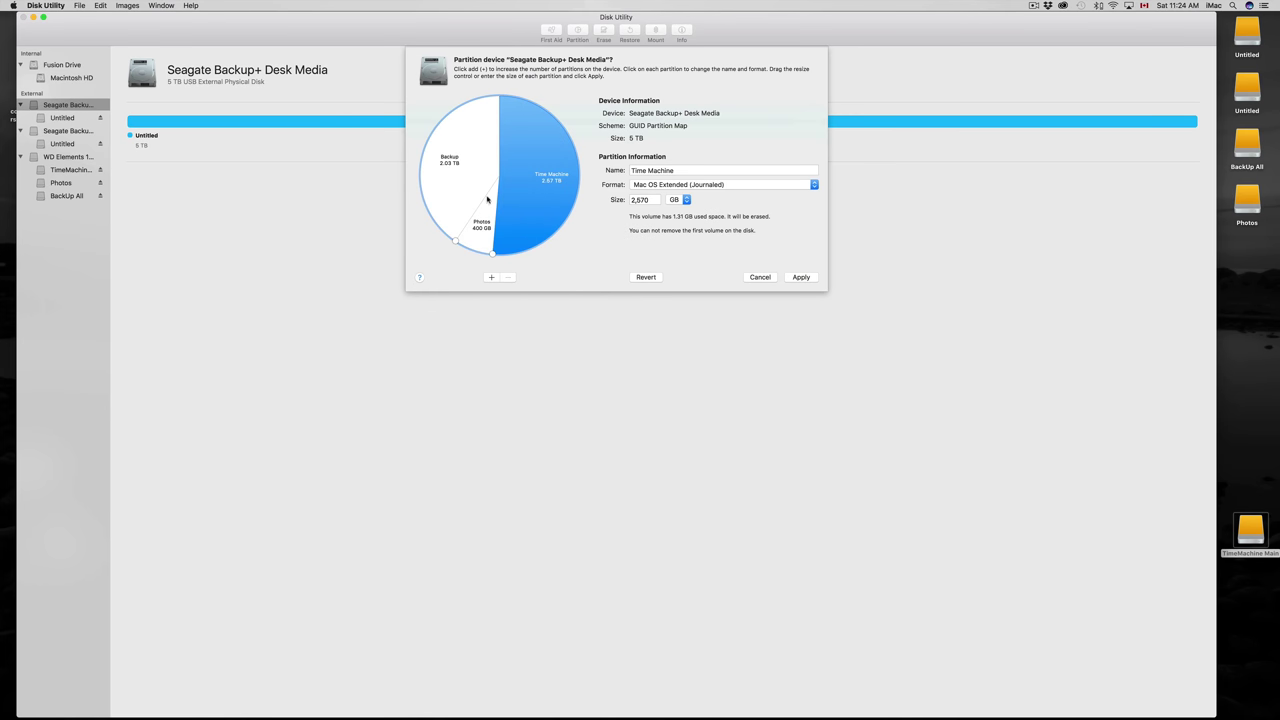
{"action": "left_click", "coordinate": [454, 186]}
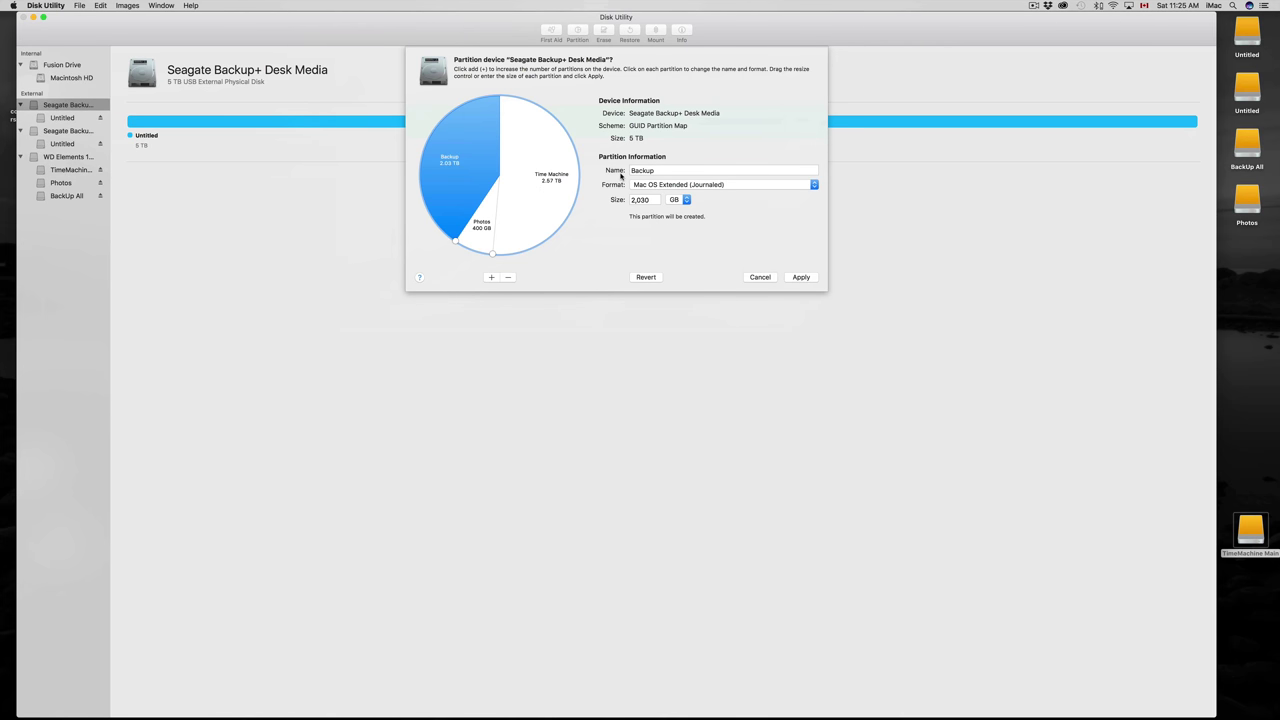
{"action": "left_click", "coordinate": [548, 175]}
{"action": "left_click", "coordinate": [485, 224]}
{"action": "left_click", "coordinate": [461, 186]}
{"action": "left_click", "coordinate": [533, 198]}
{"action": "left_click", "coordinate": [457, 184]}
{"action": "left_click", "coordinate": [485, 235]}
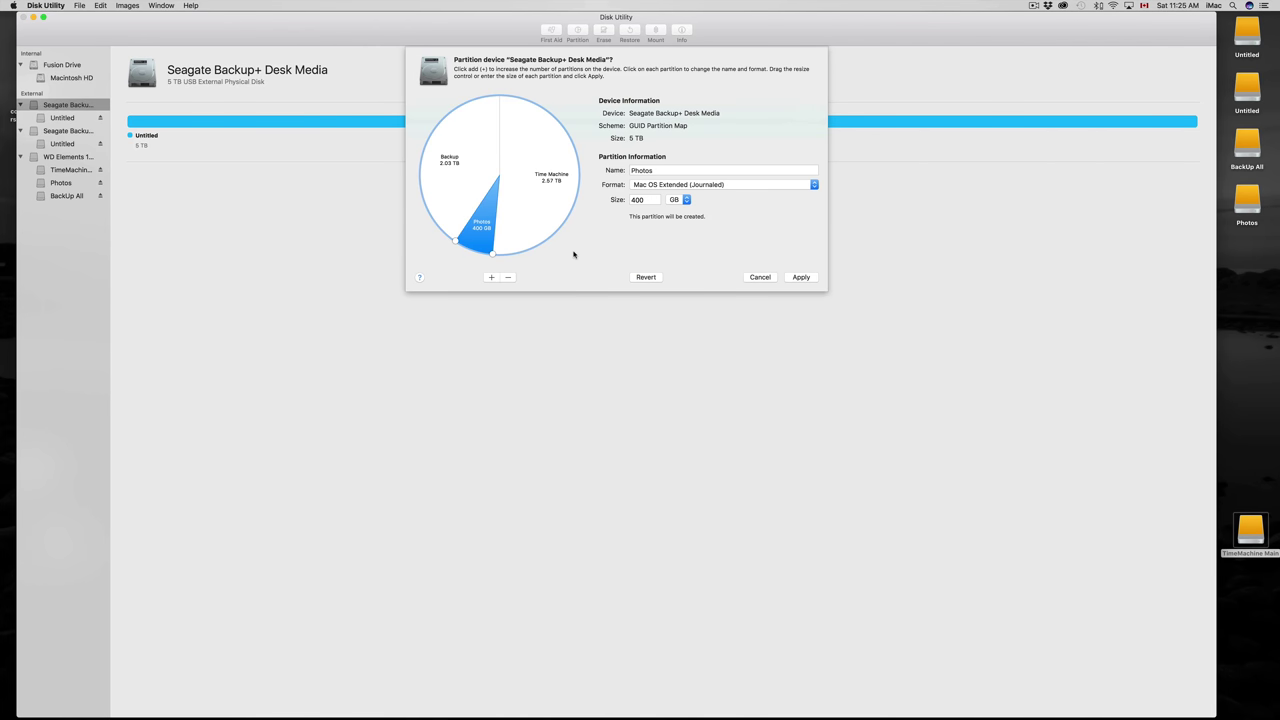
- Apply the partition layout to the first Seagate Backup+ drive, view the operation details, and close the report
{"action": "left_click", "coordinate": [806, 278]}
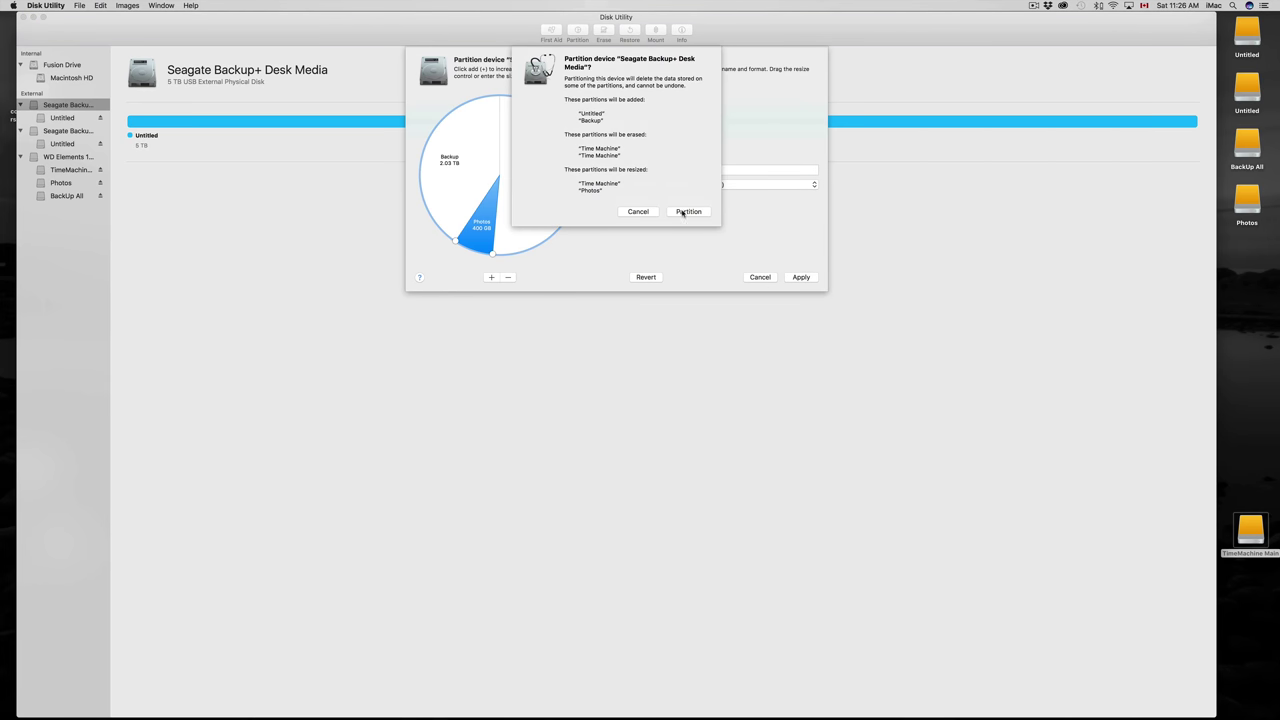
{"action": "left_click", "coordinate": [687, 212]}
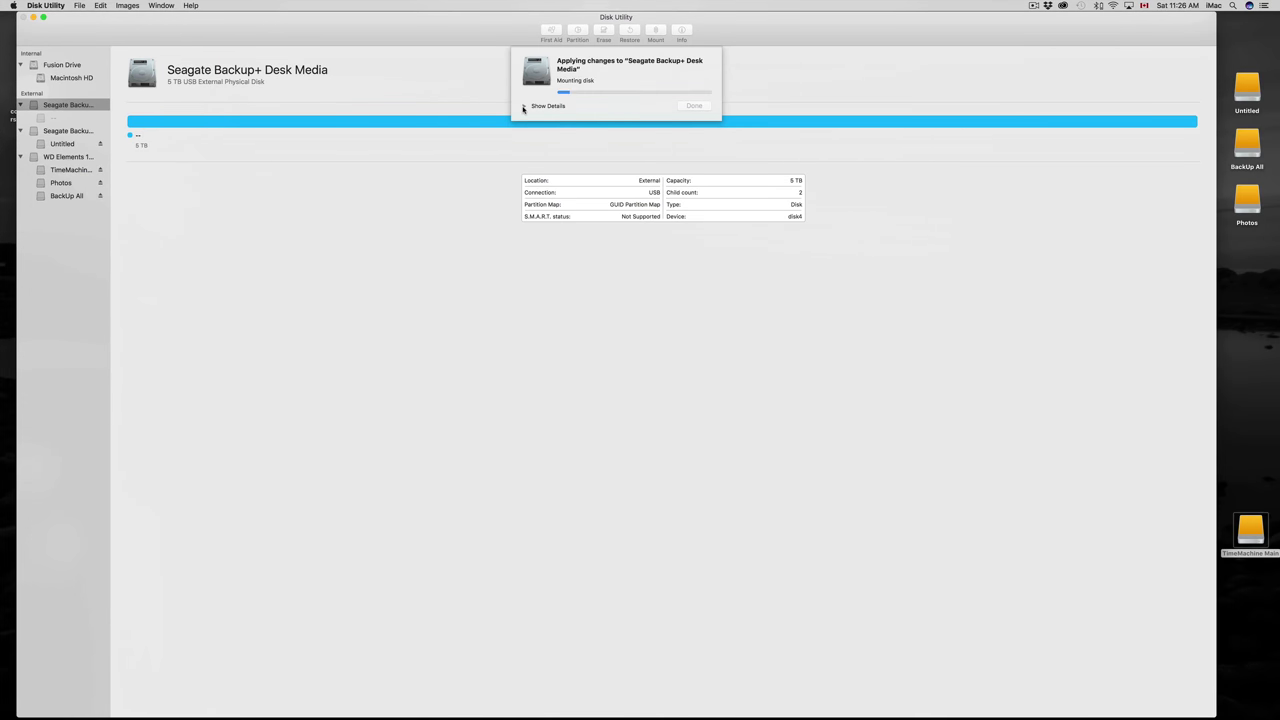
{"action": "left_click", "coordinate": [529, 105]}
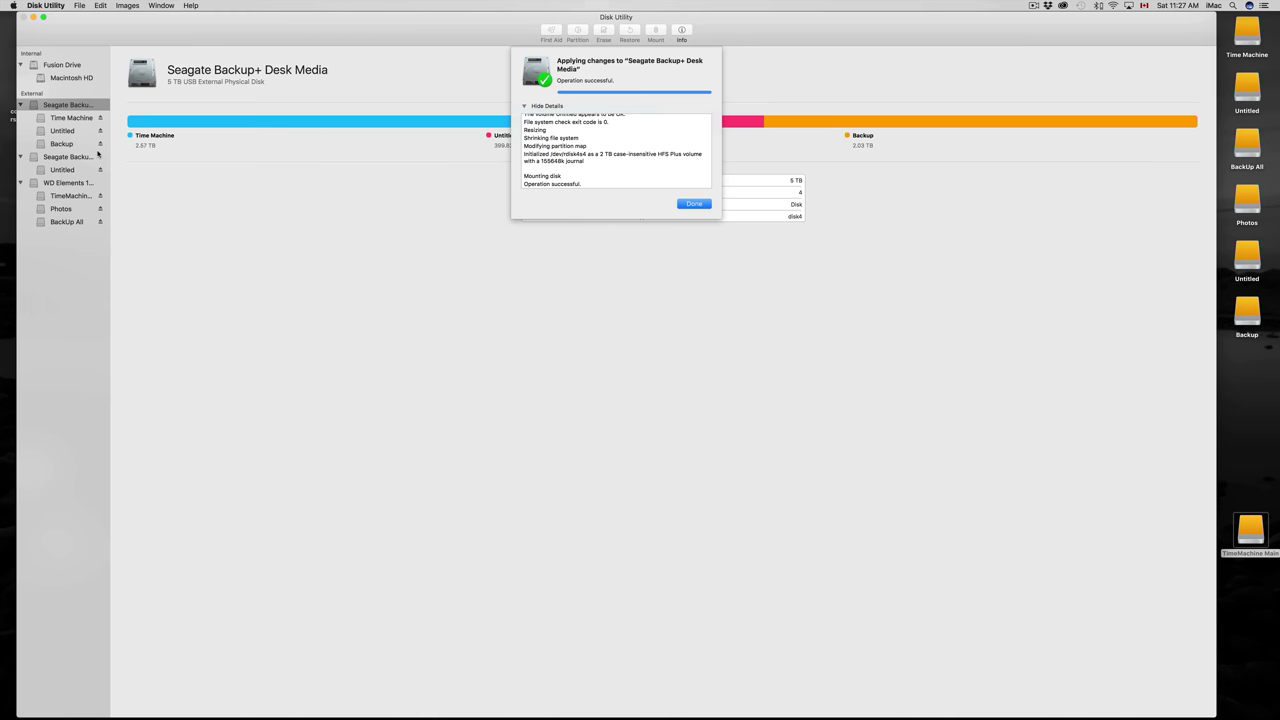
{"action": "left_click", "coordinate": [682, 205]}
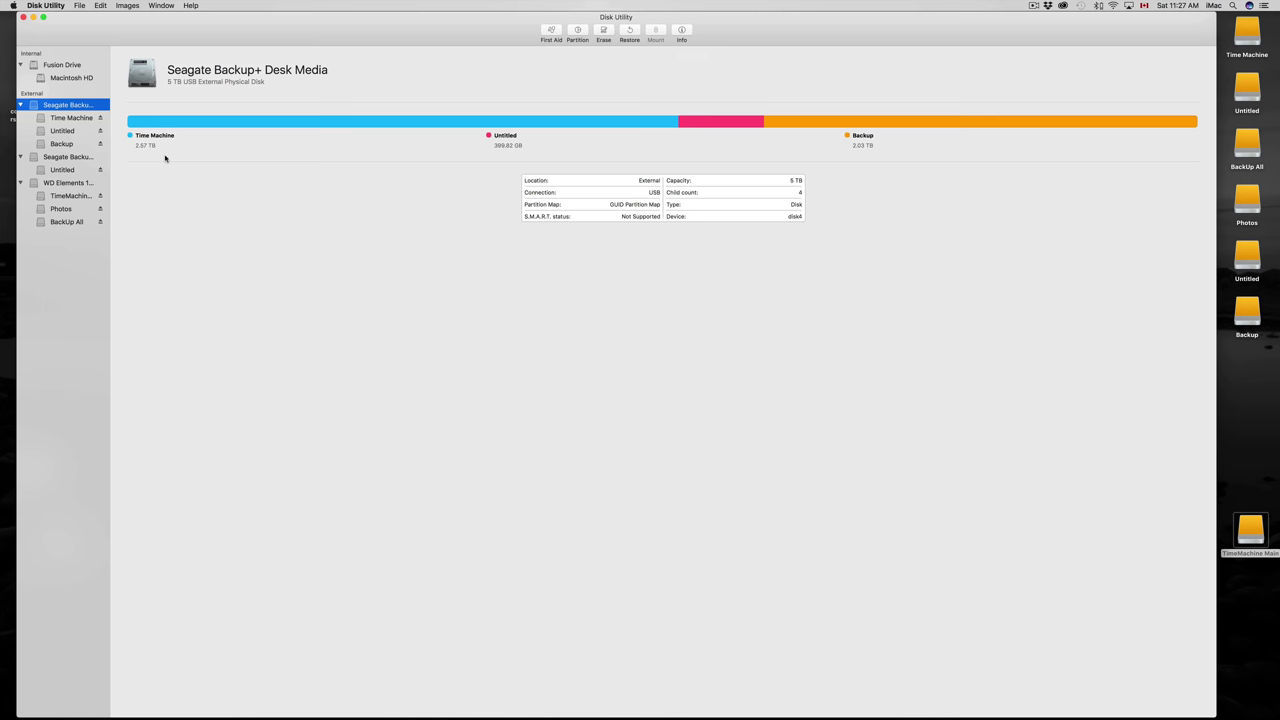
- Check the details of the Time Machine, Untitled and Backup volumes on the first Seagate Backup+ drive
{"action": "left_click", "coordinate": [70, 118]}
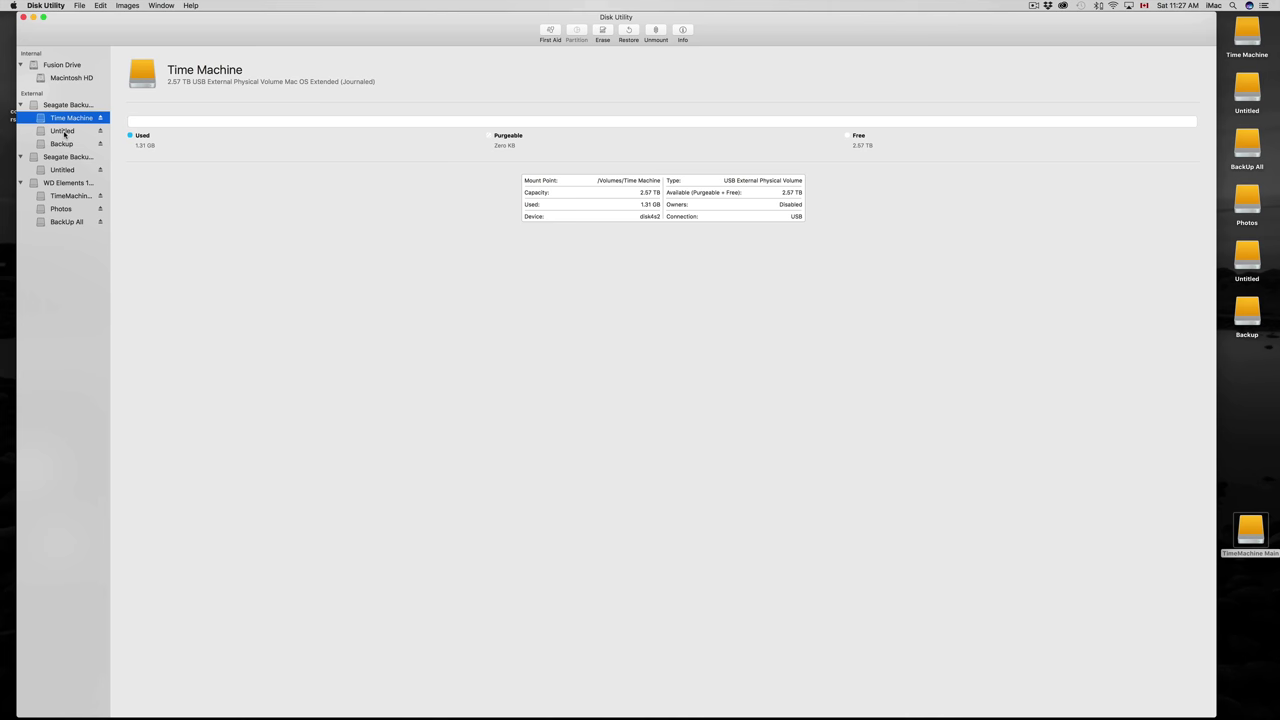
{"action": "left_click", "coordinate": [63, 131]}
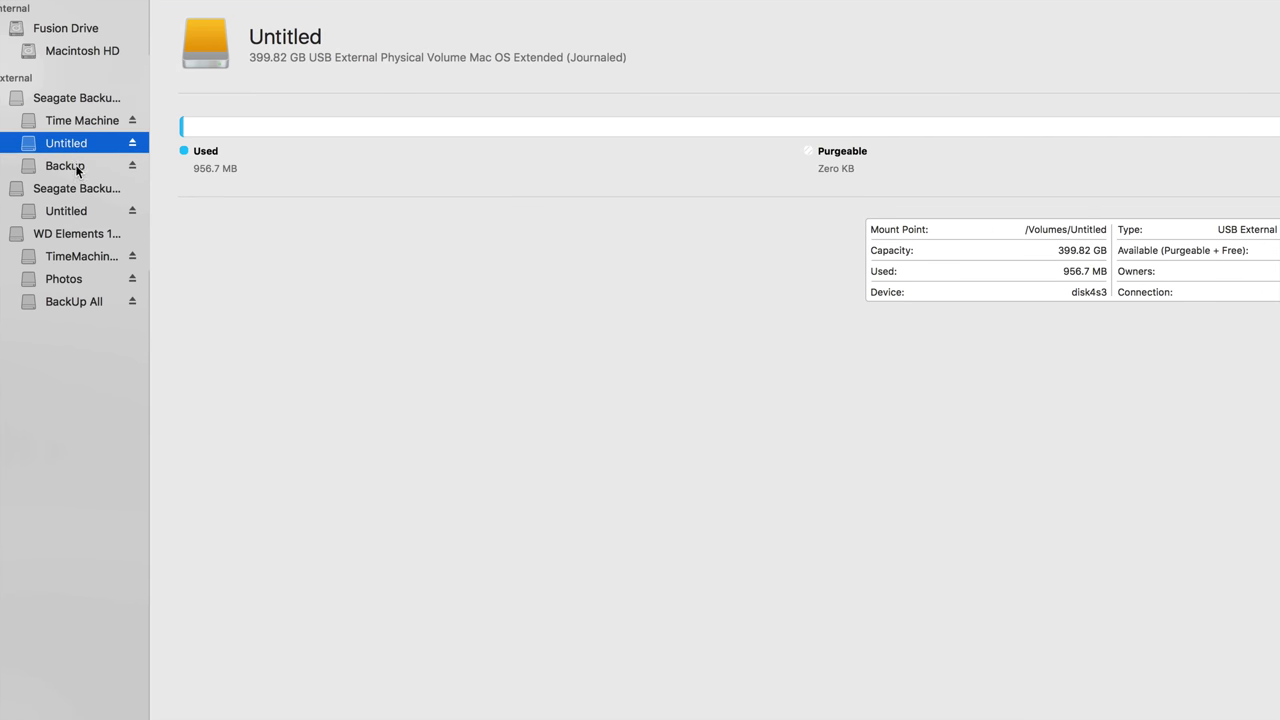
{"action": "left_click", "coordinate": [68, 166]}
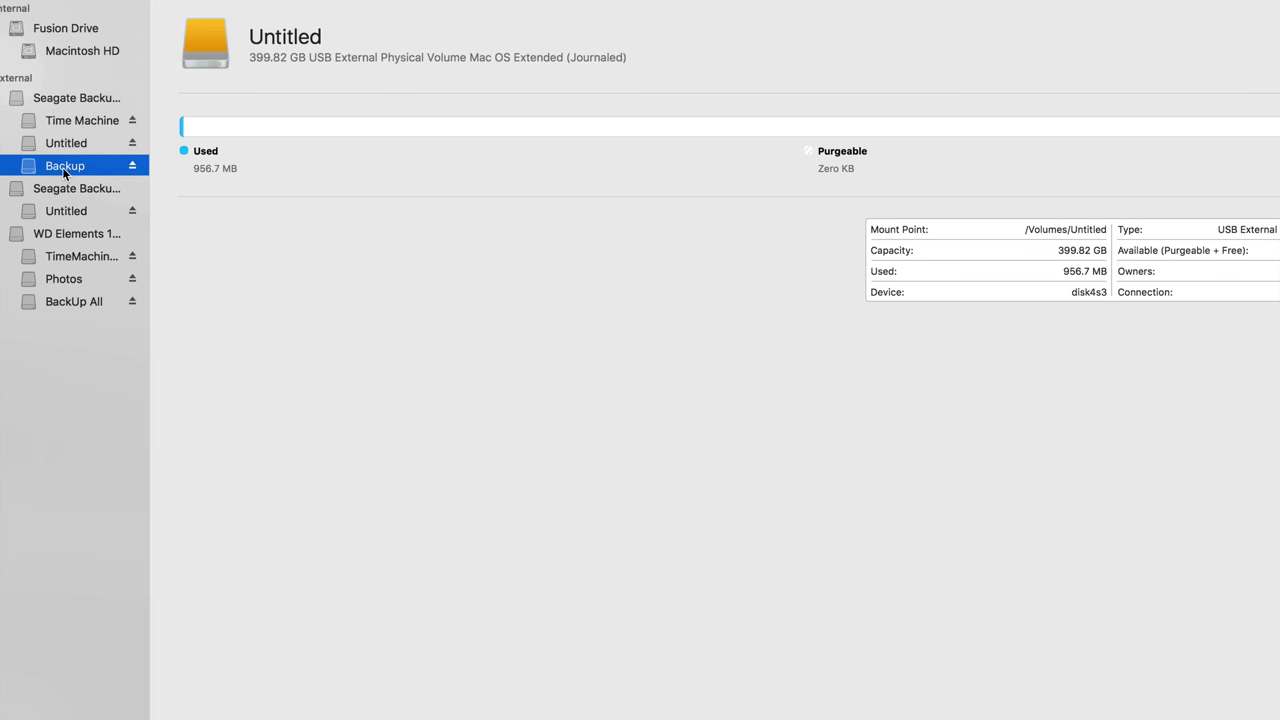
- Rename the Untitled volume on the first Seagate Backup+ drive as Photos
{"action": "left_click", "coordinate": [86, 142]}
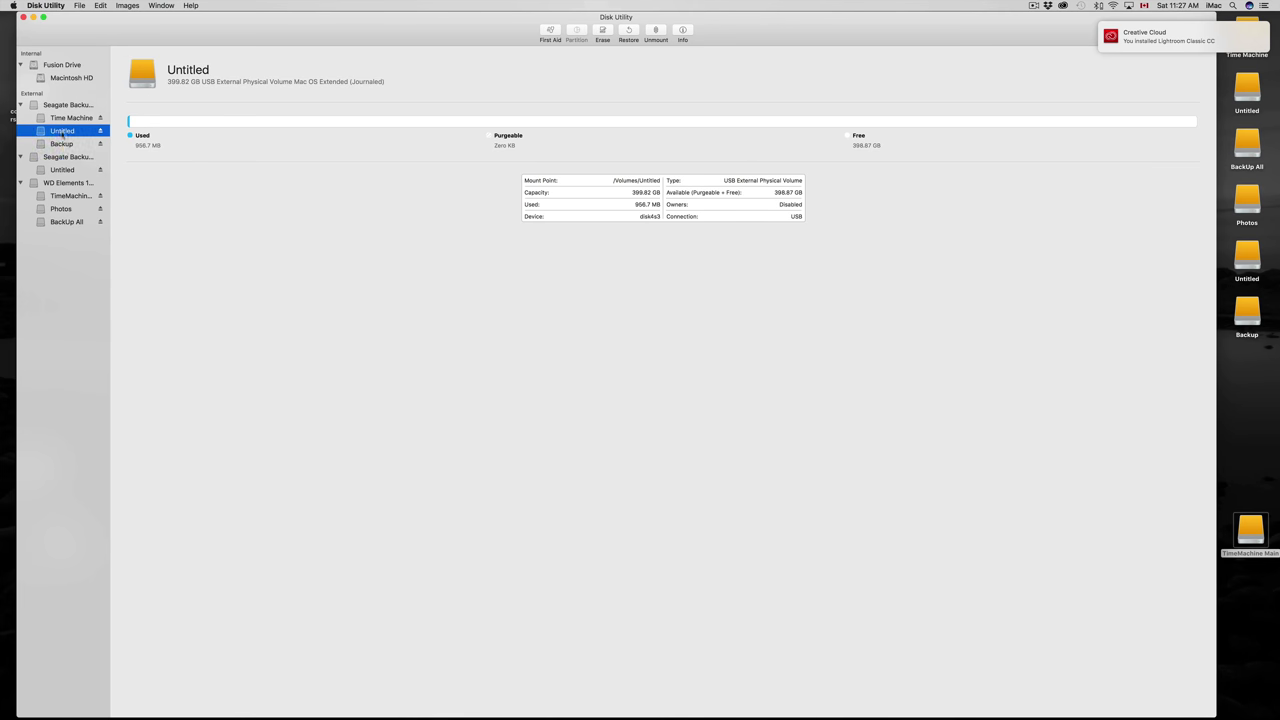
{"action": "left_click", "coordinate": [188, 69]}
{"action": "key", "text": "Right"}
{"action": "left_click_drag", "start_coordinate": [210, 69], "coordinate": [158, 69]}
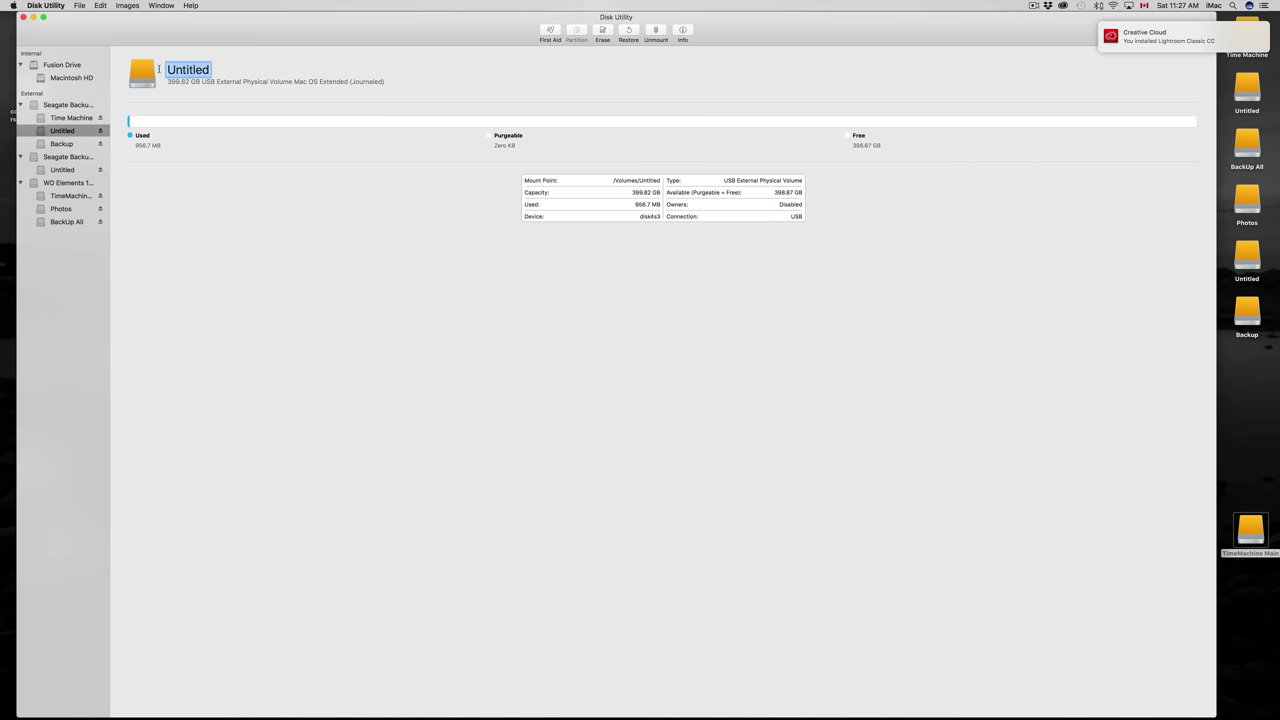
{"action": "type", "text": "Photos"}
{"action": "key", "text": "Return"}
- Check the details of the Backup, Photos and Time Machine volumes on the first Seagate Backup+ drive
{"action": "left_click", "coordinate": [80, 144]}
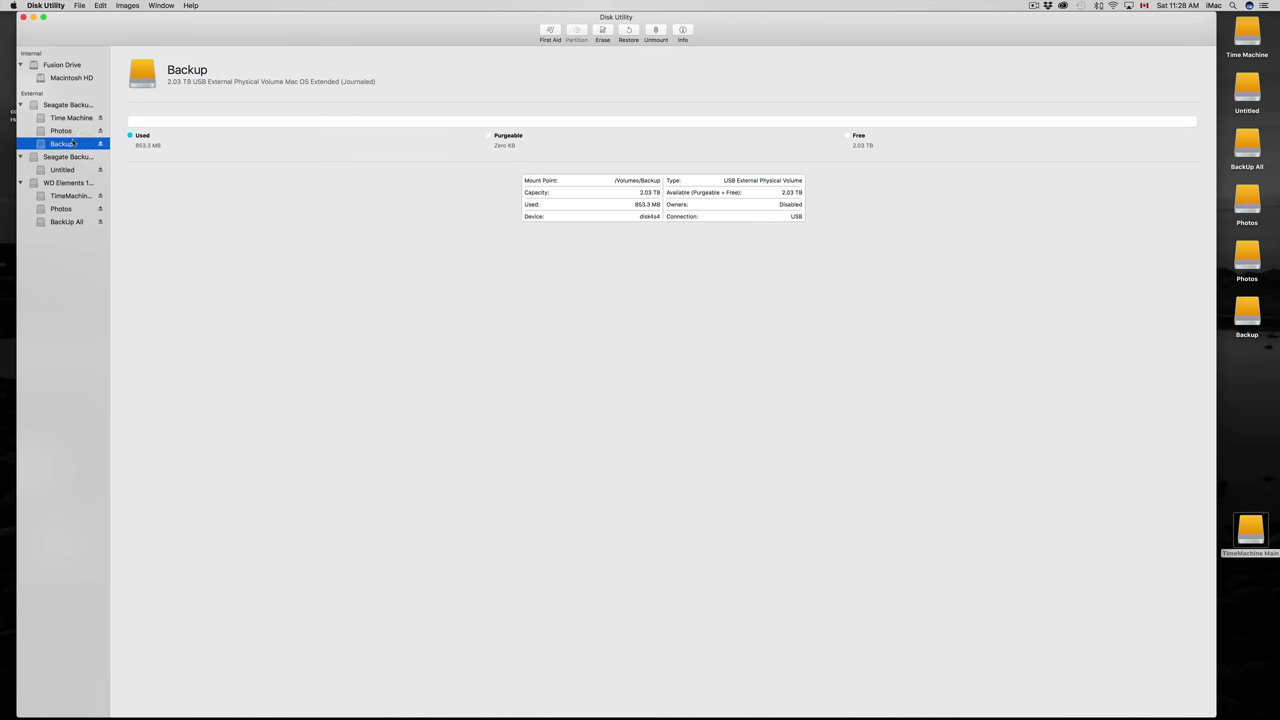
{"action": "left_click", "coordinate": [74, 131]}
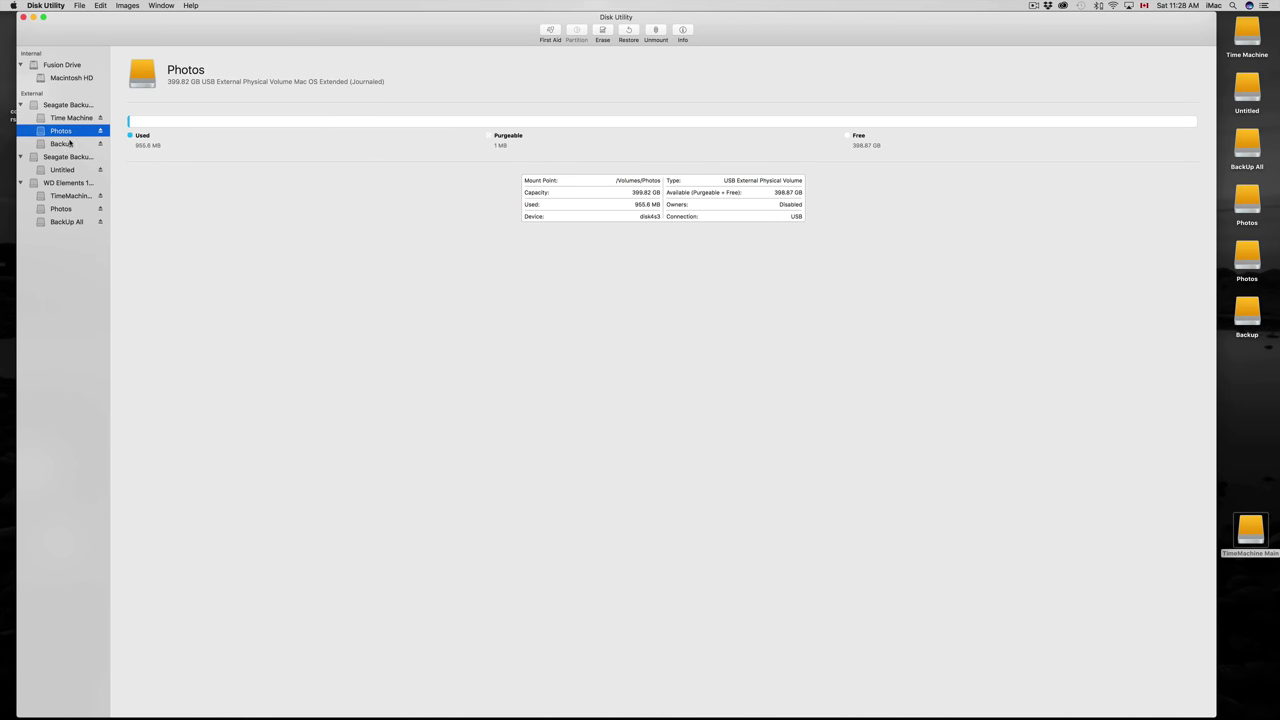
{"action": "left_click", "coordinate": [72, 119]}
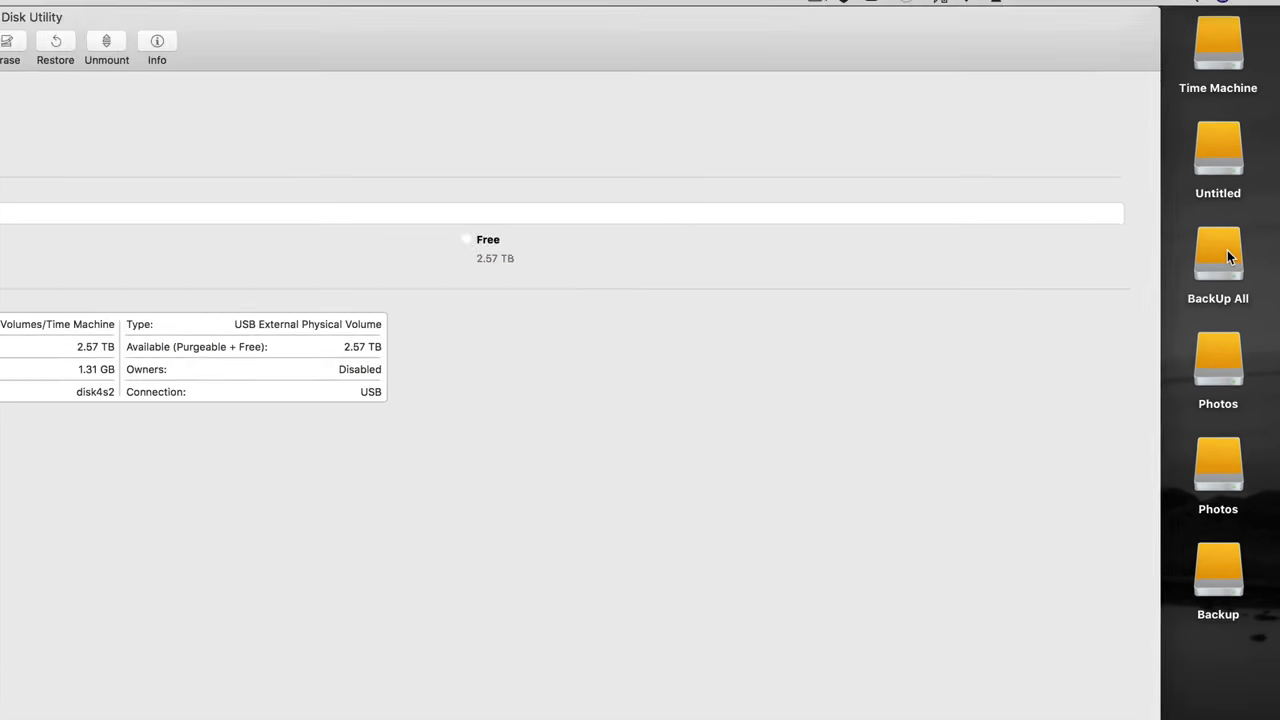
- Identify the Time Machine, Untitled, Photos, BackUp All and Backup volume icons on the desktop
{"action": "left_click", "coordinate": [1235, 85]}
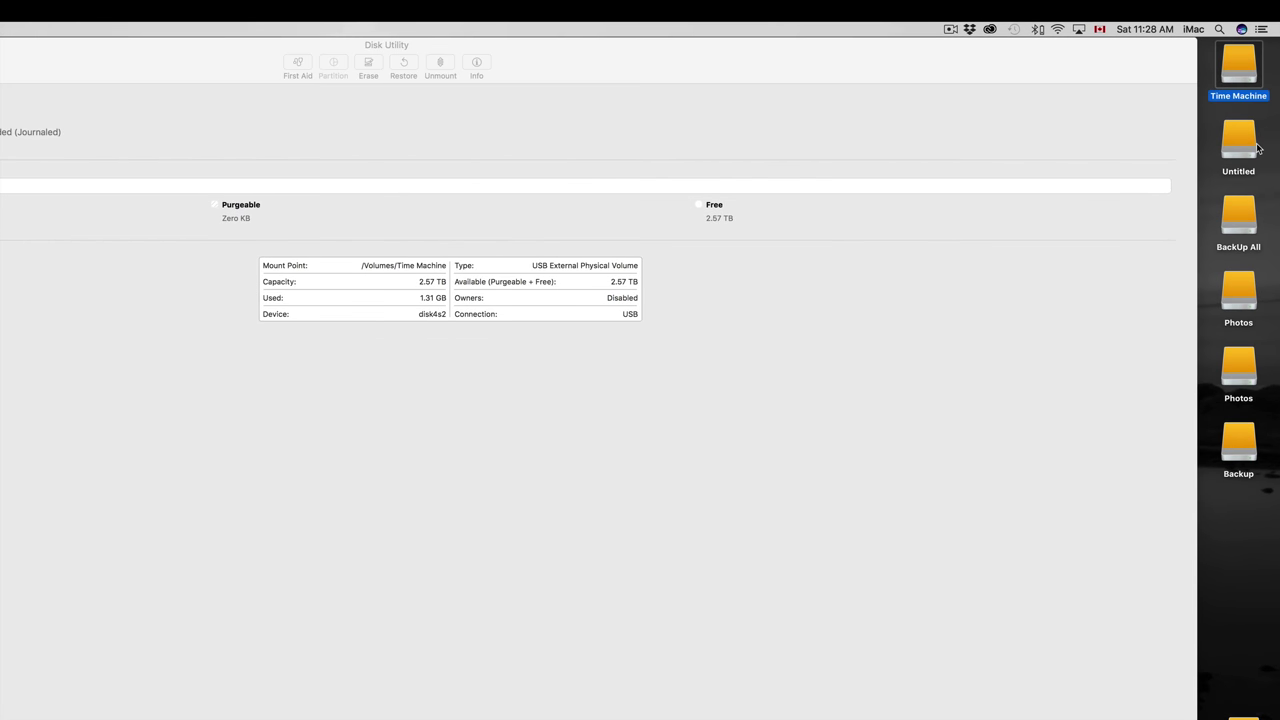
{"action": "left_click", "coordinate": [1249, 155]}
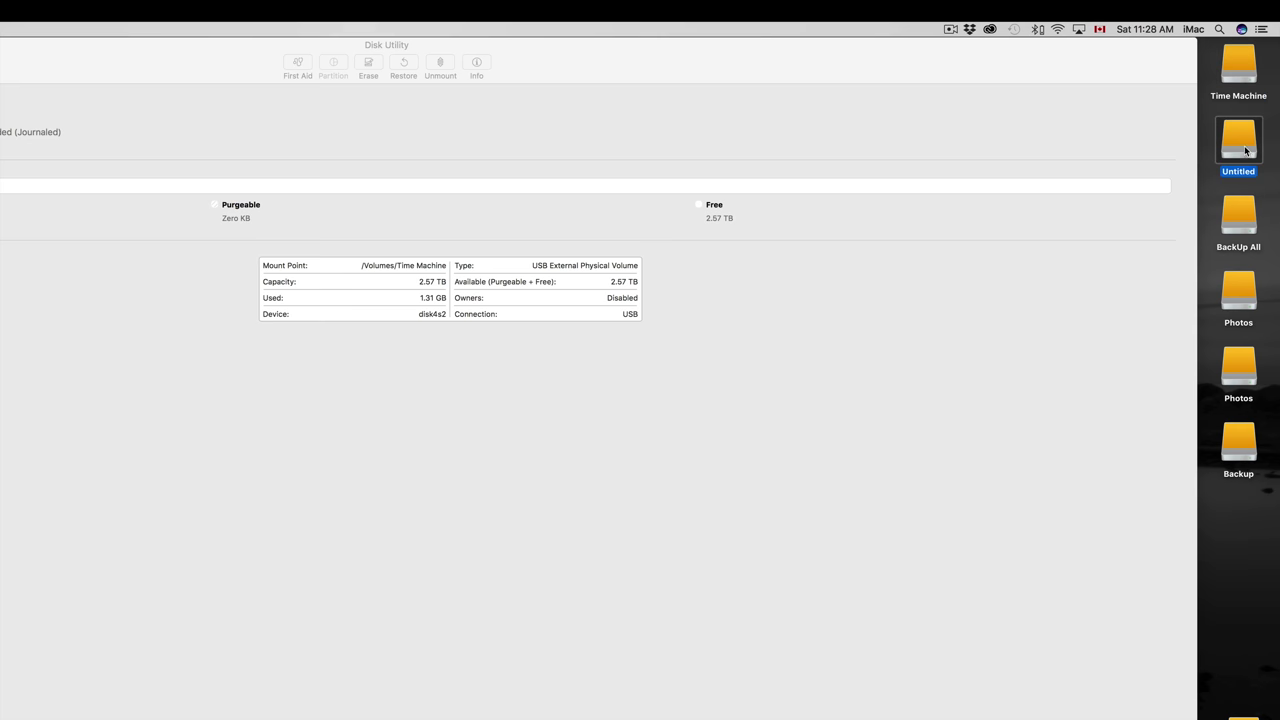
{"action": "left_click", "coordinate": [1247, 310]}
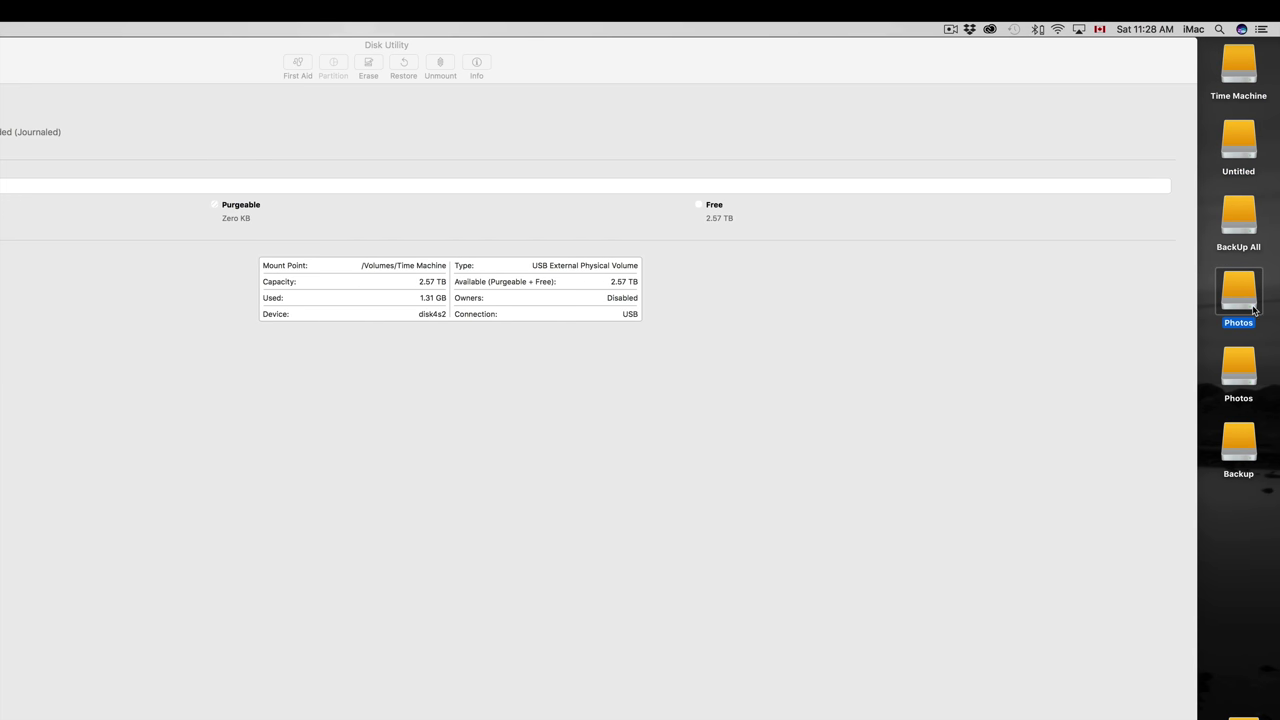
{"action": "left_click", "coordinate": [1240, 229]}
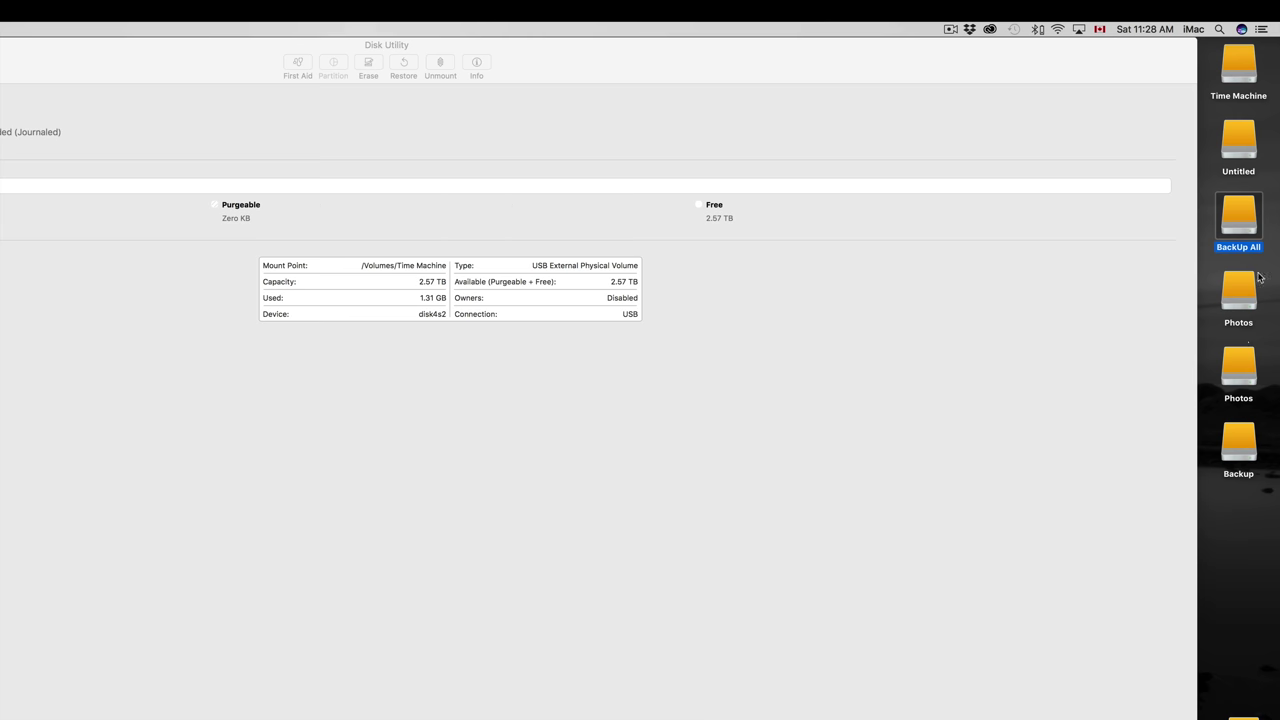
{"action": "left_click", "coordinate": [1238, 443]}
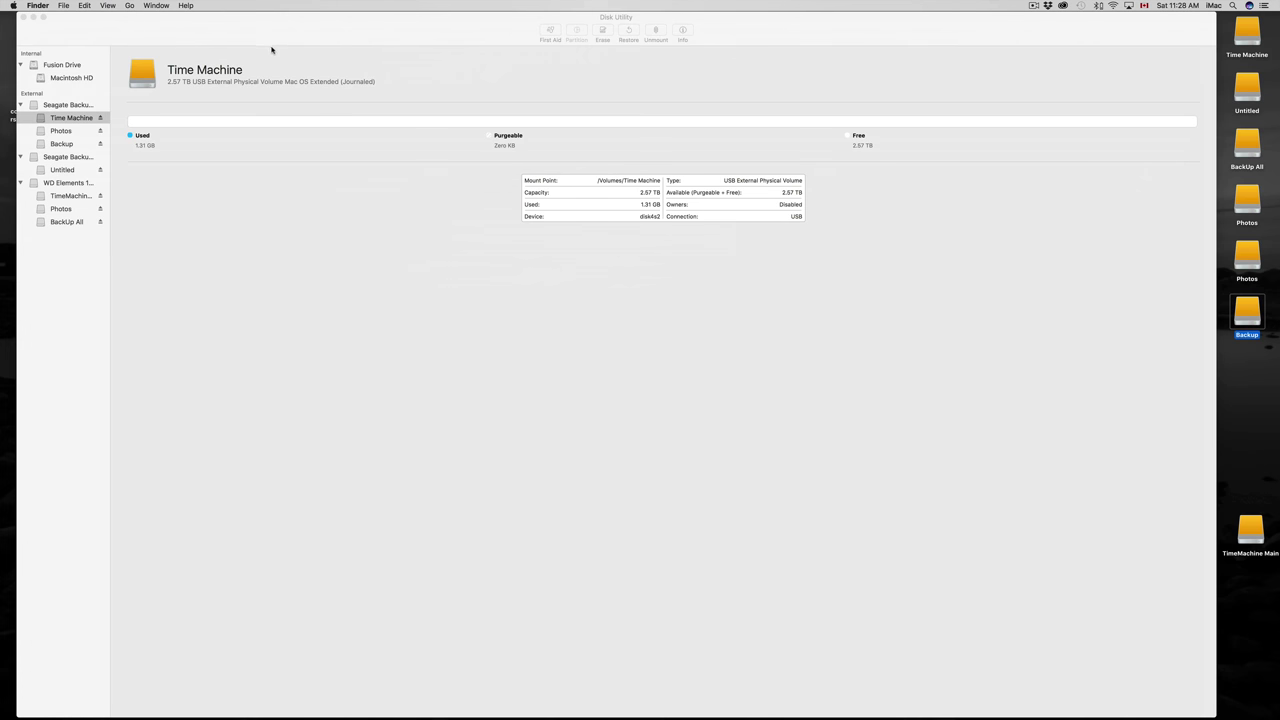
- Return to Disk Utility and look over the first Seagate drive's Photos and Backup volumes
{"action": "left_click", "coordinate": [215, 38]}
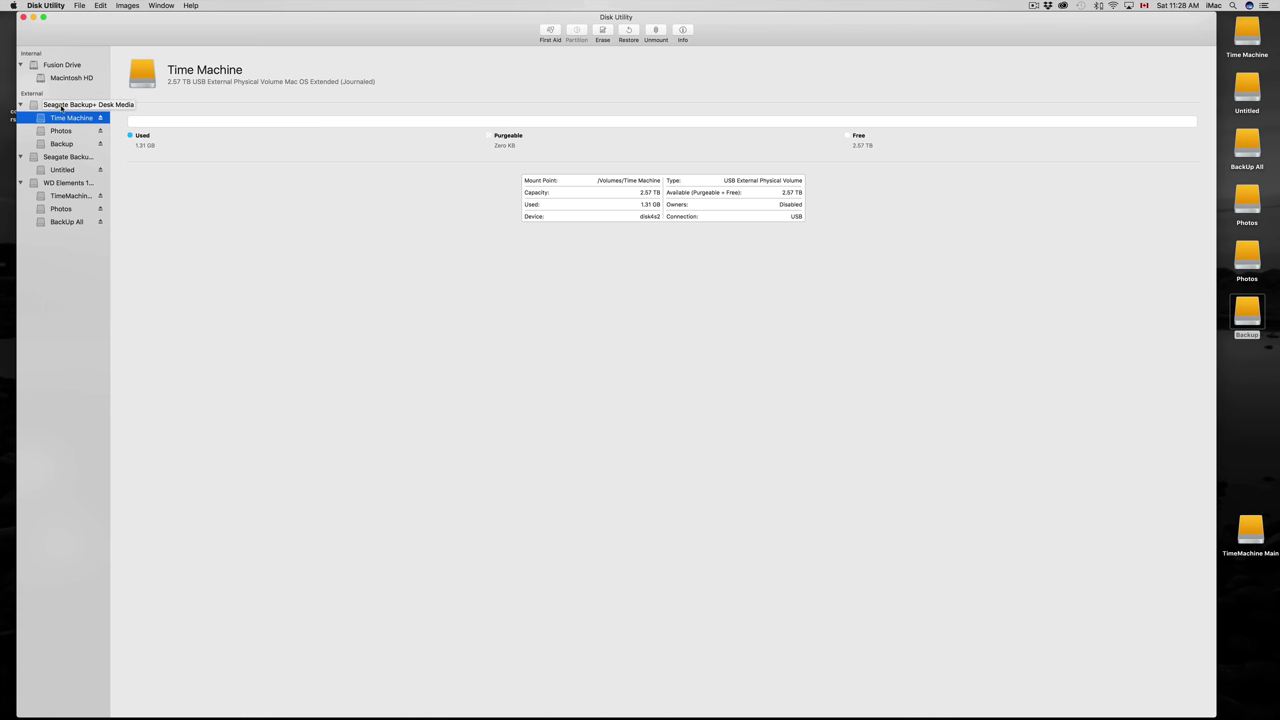
{"action": "left_click", "coordinate": [62, 131]}
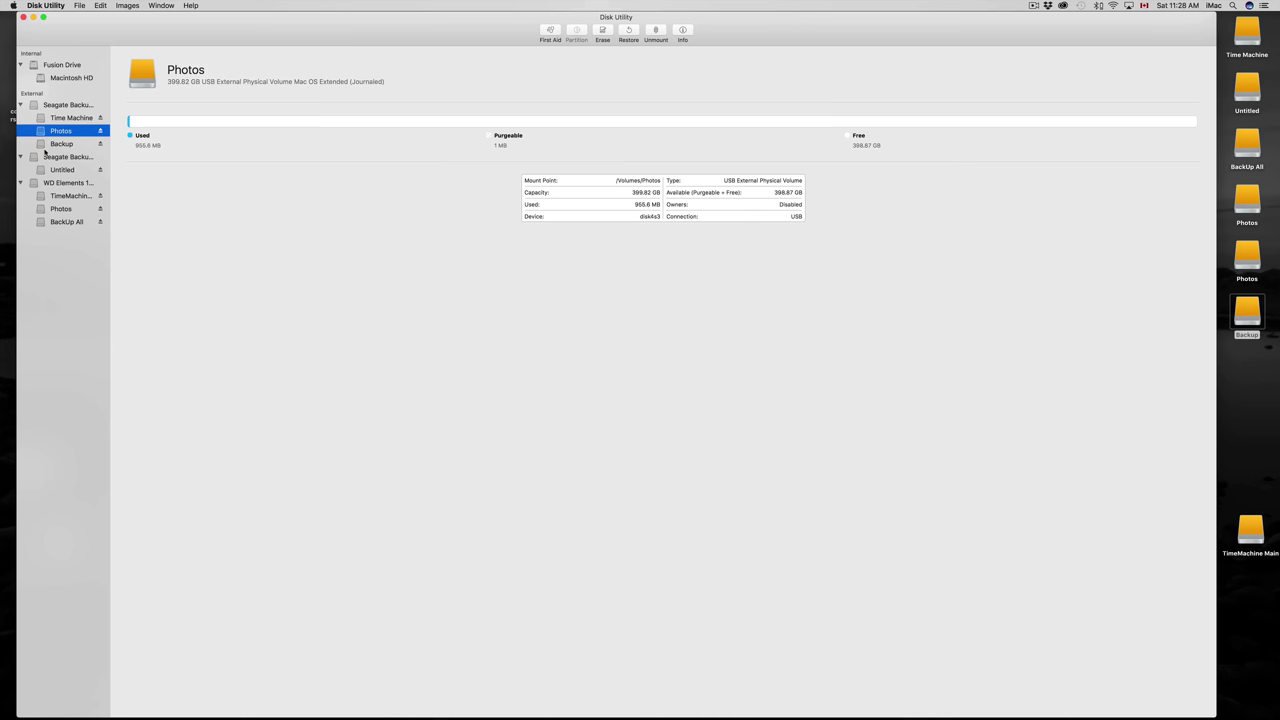
{"action": "left_click", "coordinate": [48, 146]}
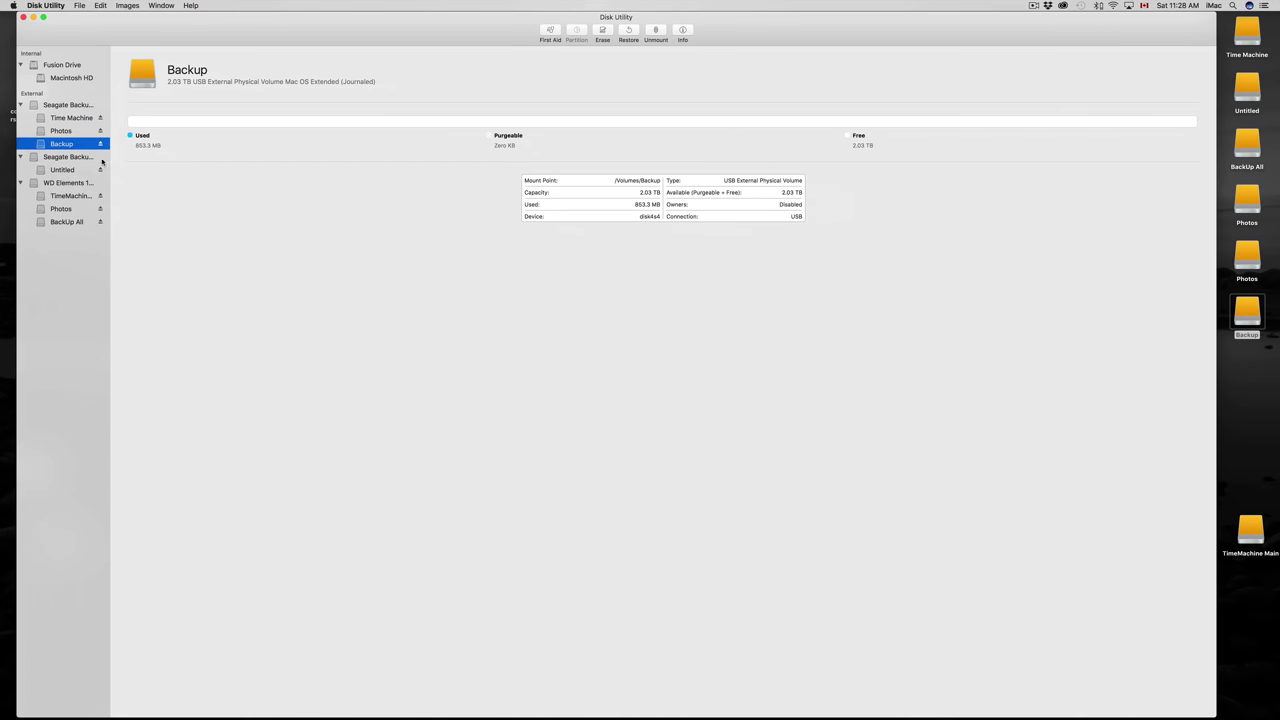
- Start partitioning the second Seagate Backup+ drive, naming its first partition Time Machine with a size of 3 TB
{"action": "left_click", "coordinate": [100, 158]}
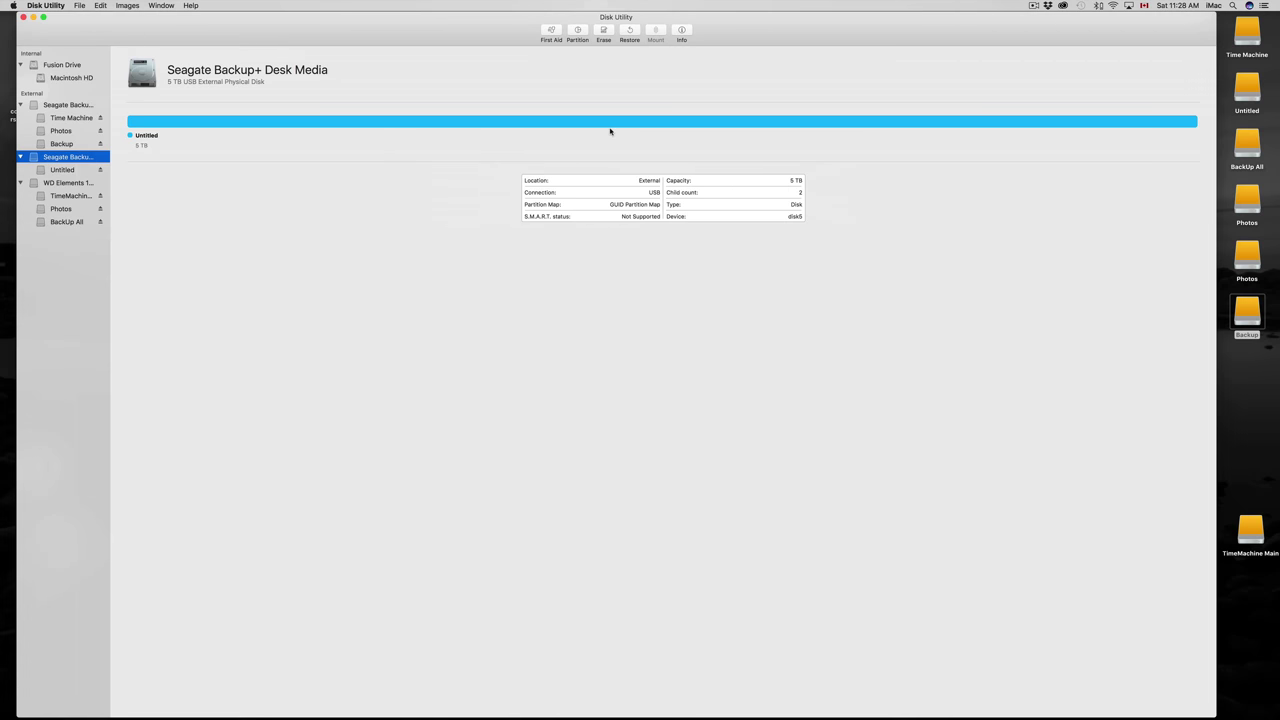
{"action": "left_click", "coordinate": [580, 31]}
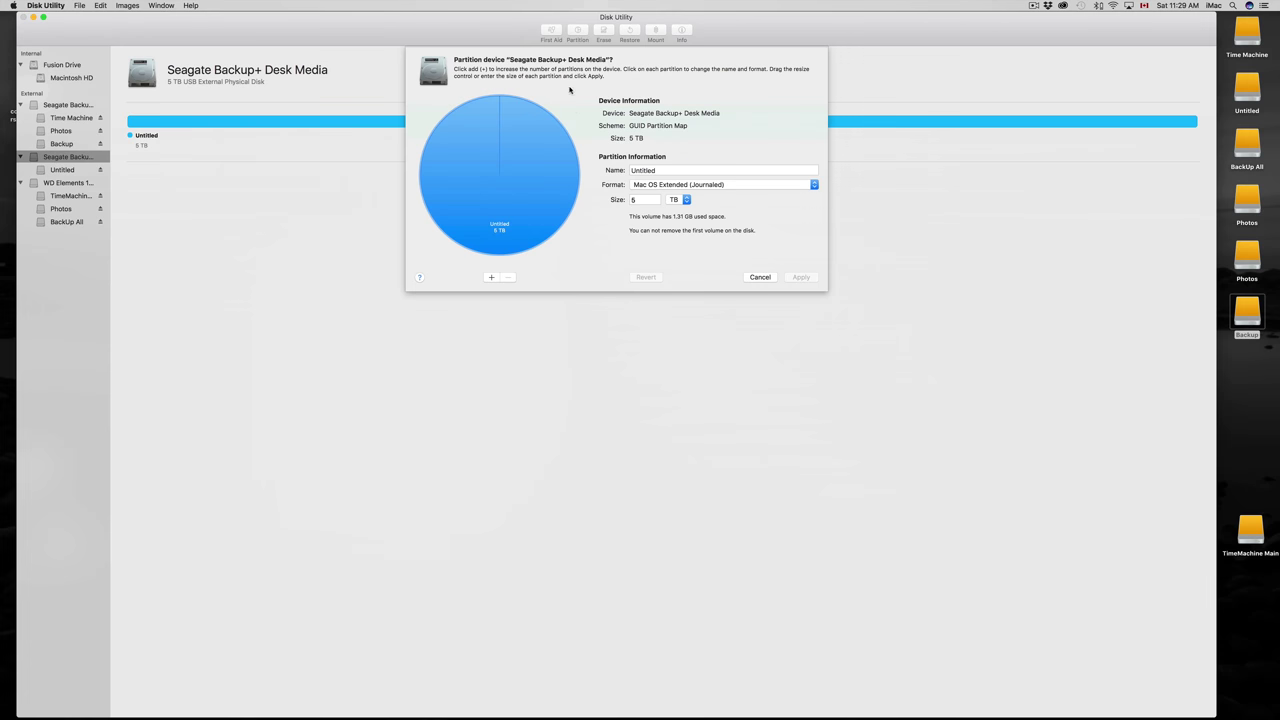
{"action": "left_click_drag", "start_coordinate": [662, 170], "coordinate": [621, 169]}
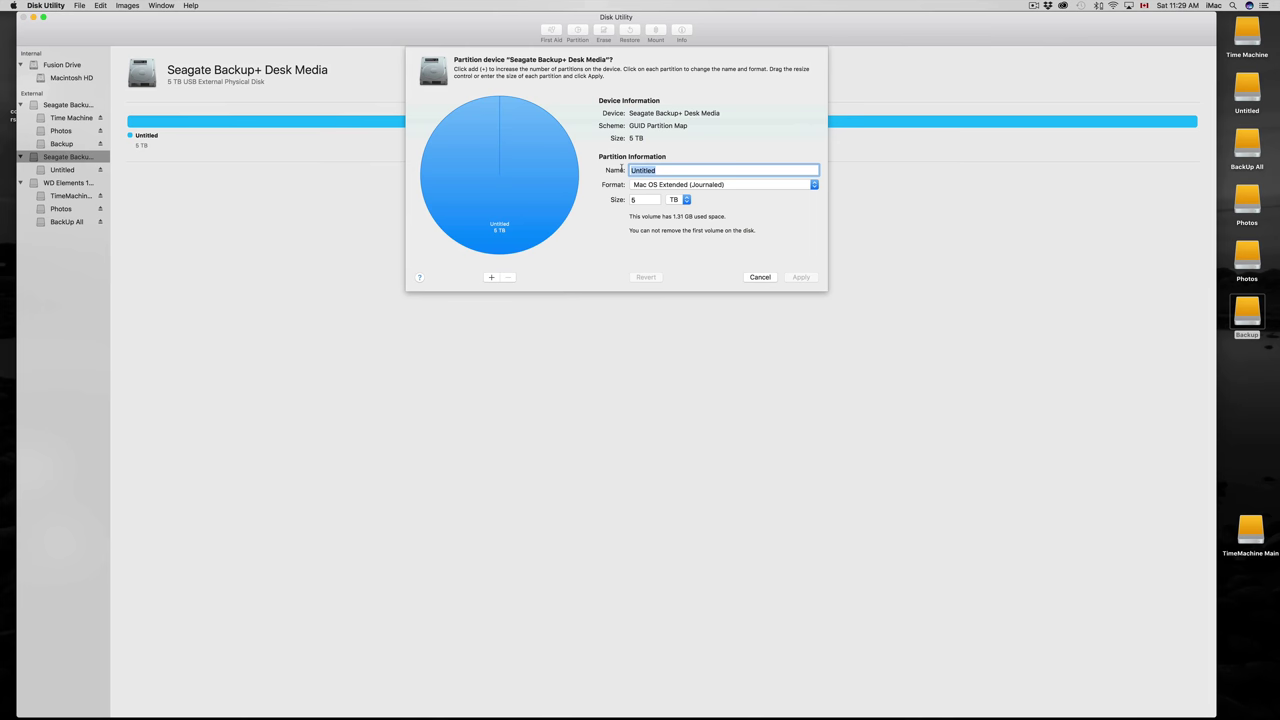
{"action": "type", "text": "Time Machine"}
{"action": "left_click_drag", "start_coordinate": [650, 201], "coordinate": [620, 200]}
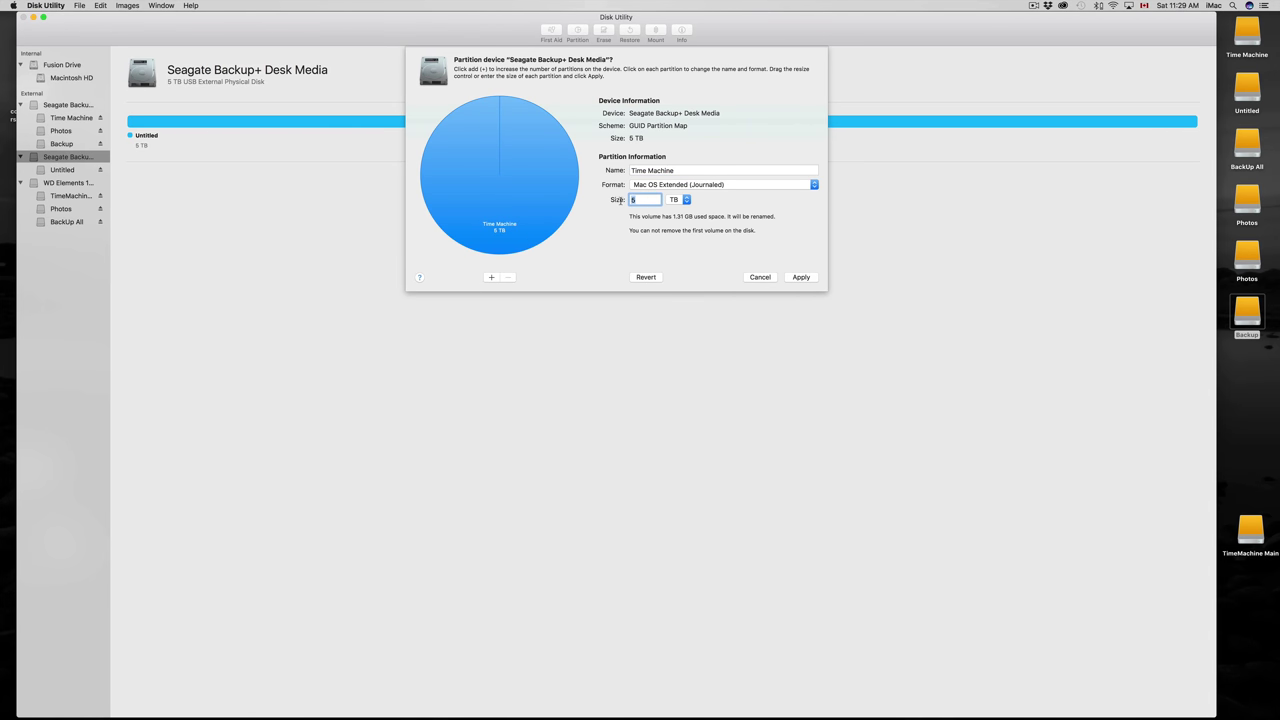
{"action": "type", "text": "3"}
- Add a second partition named Photos with a size of 400 GB
{"action": "left_click", "coordinate": [491, 278]}
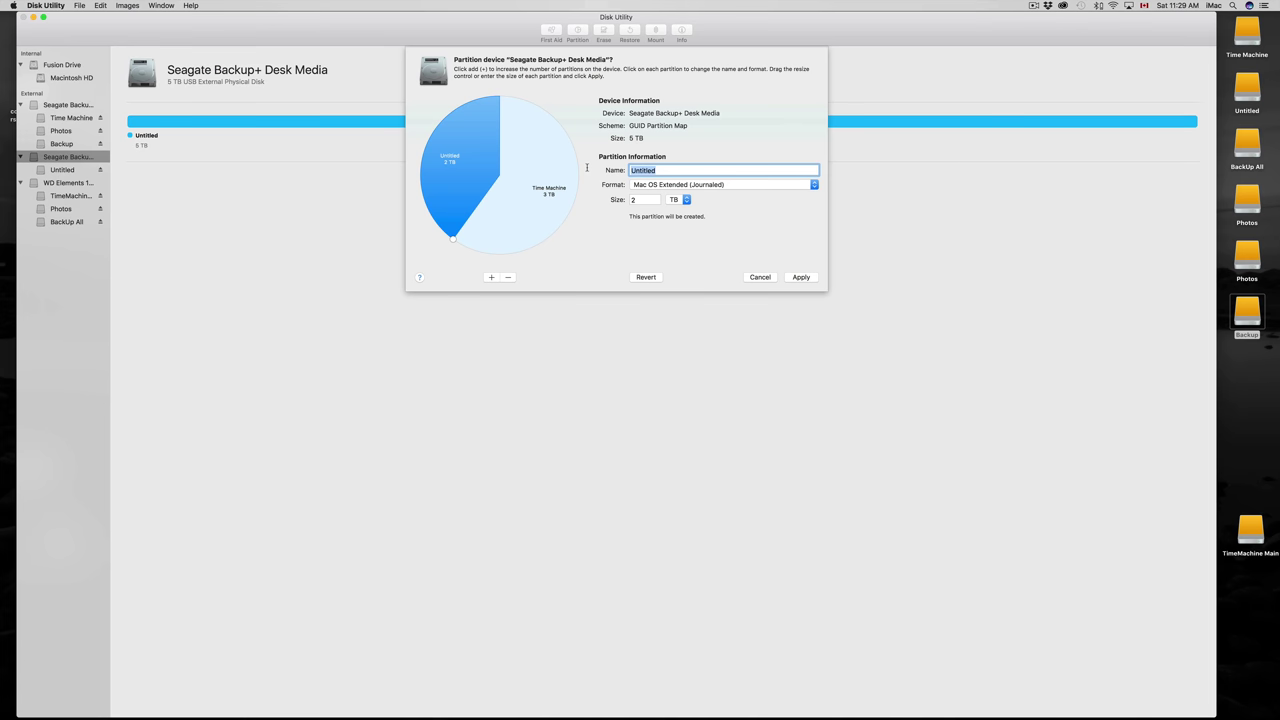
{"action": "type", "text": "O"}
{"action": "type", "text": "Photos"}
{"action": "key", "text": "Tab"}
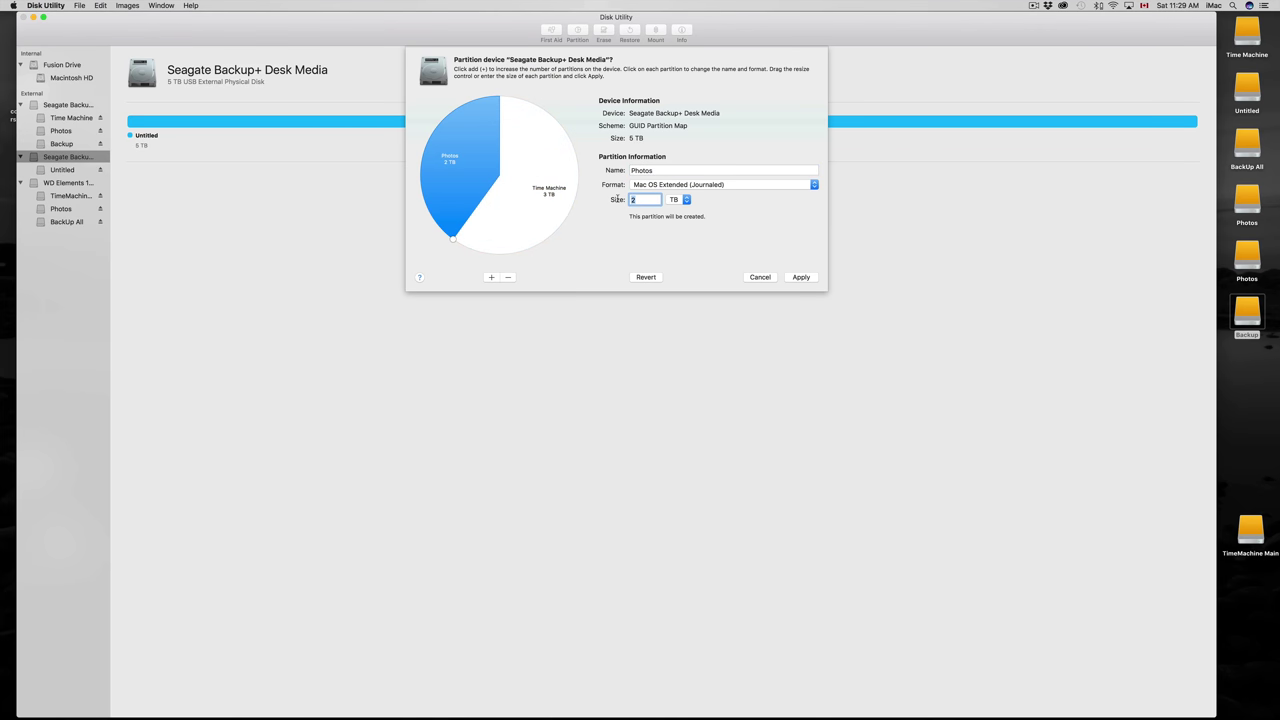
{"action": "type", "text": "400"}
{"action": "left_click", "coordinate": [688, 201]}
{"action": "left_click", "coordinate": [674, 190]}
{"action": "left_click", "coordinate": [661, 171]}
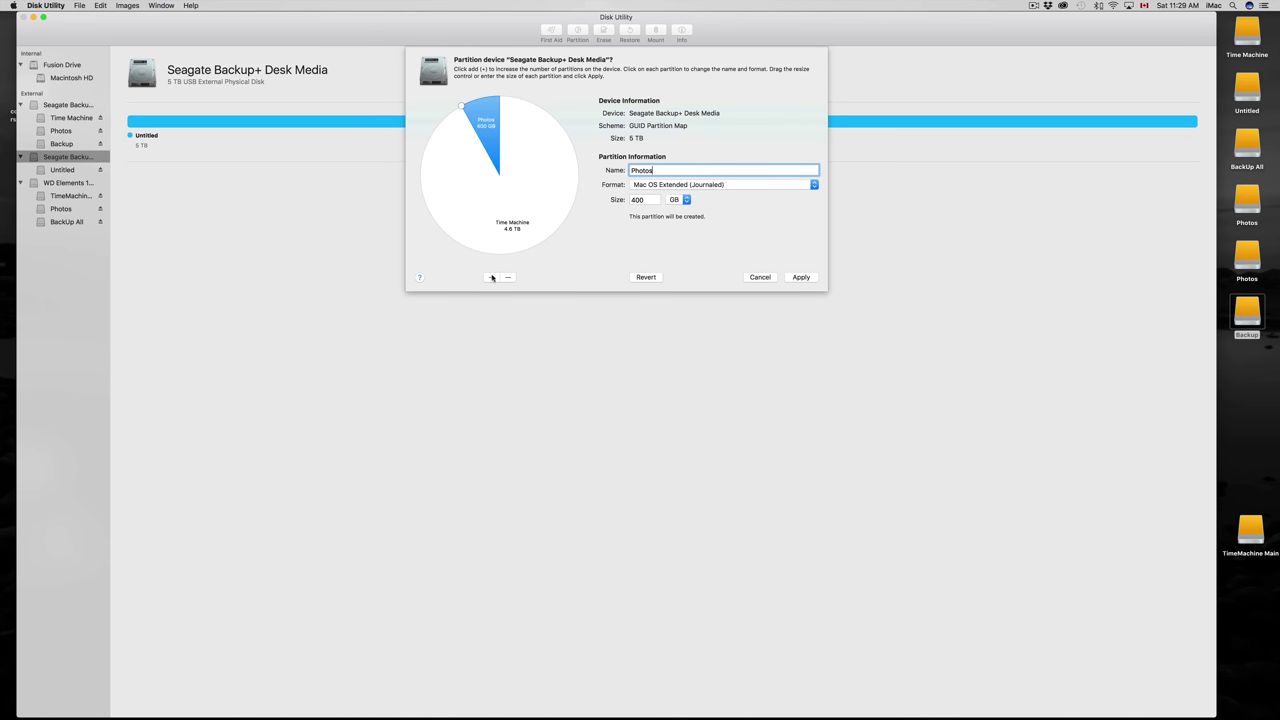
- Add a partition named Backup and divide the disk into about 2.52 TB for Time Machine, 400 GB for Photos and 2.08 TB for Backup
{"action": "left_click", "coordinate": [491, 277]}
{"action": "double_click", "coordinate": [661, 170]}
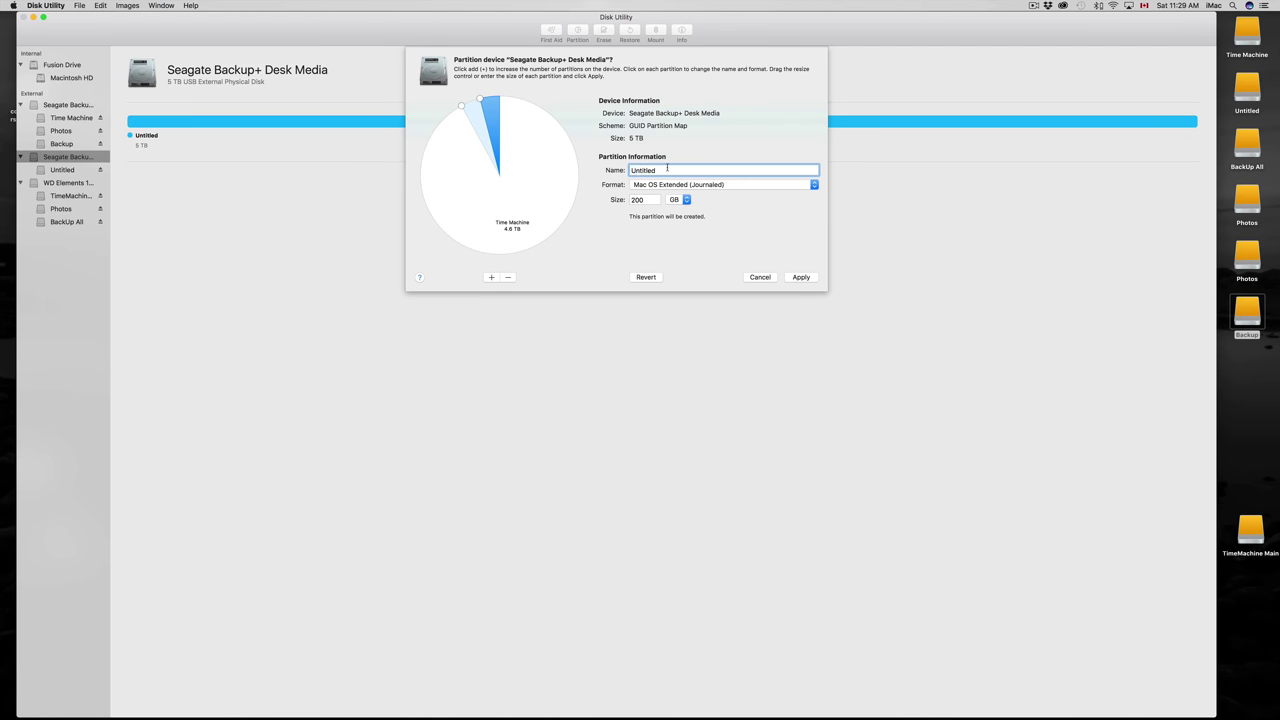
{"action": "type", "text": "Backup"}
{"action": "left_click_drag", "start_coordinate": [461, 105], "coordinate": [498, 256]}
{"action": "left_click_drag", "start_coordinate": [478, 100], "coordinate": [463, 237]}
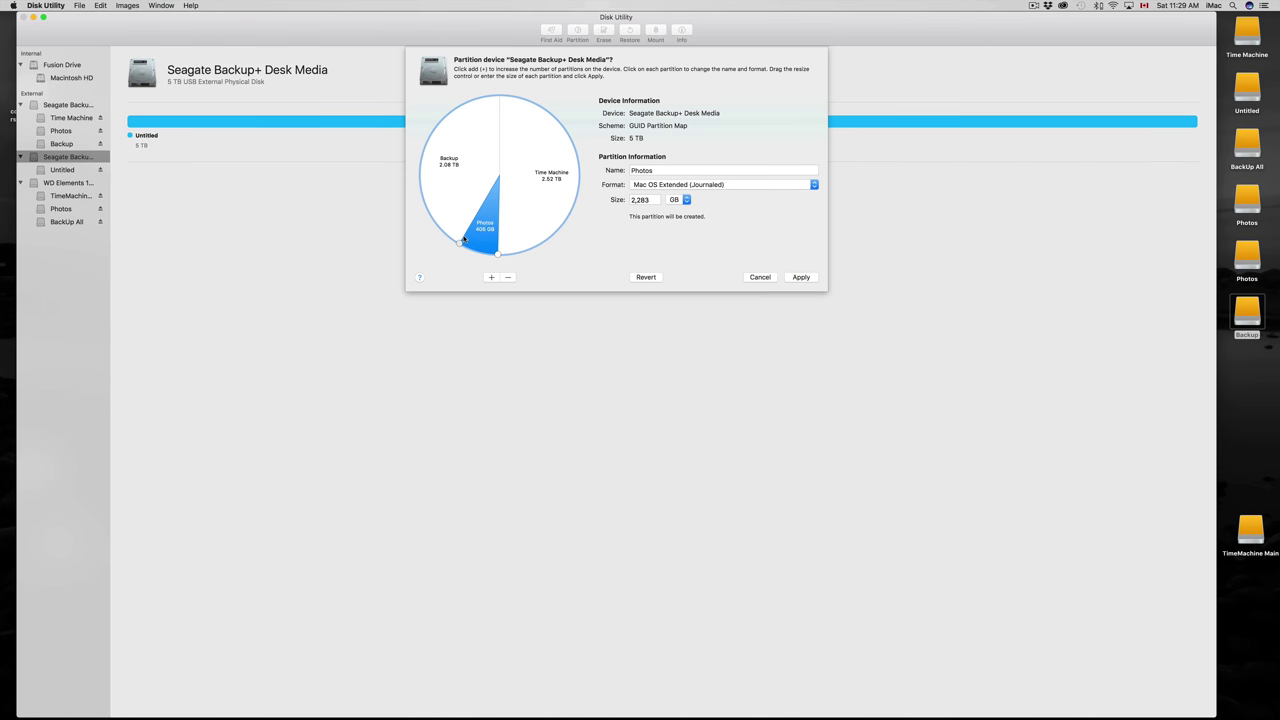
{"action": "left_click_drag", "start_coordinate": [463, 237], "coordinate": [463, 239]}
{"action": "left_click_drag", "start_coordinate": [463, 238], "coordinate": [463, 238]}
- Try to apply the reviewed partition layout to the second Seagate Backup+ drive, view the operation details, and close the report
{"action": "left_click", "coordinate": [493, 168]}
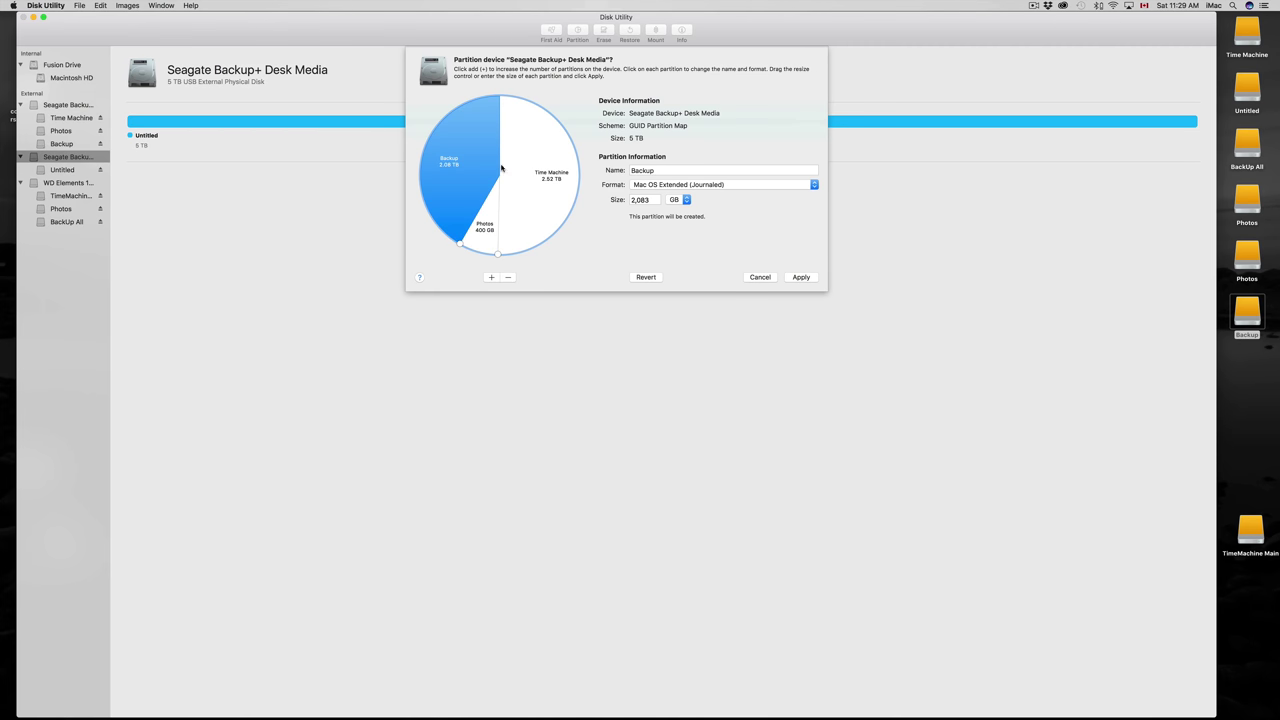
{"action": "left_click", "coordinate": [537, 160]}
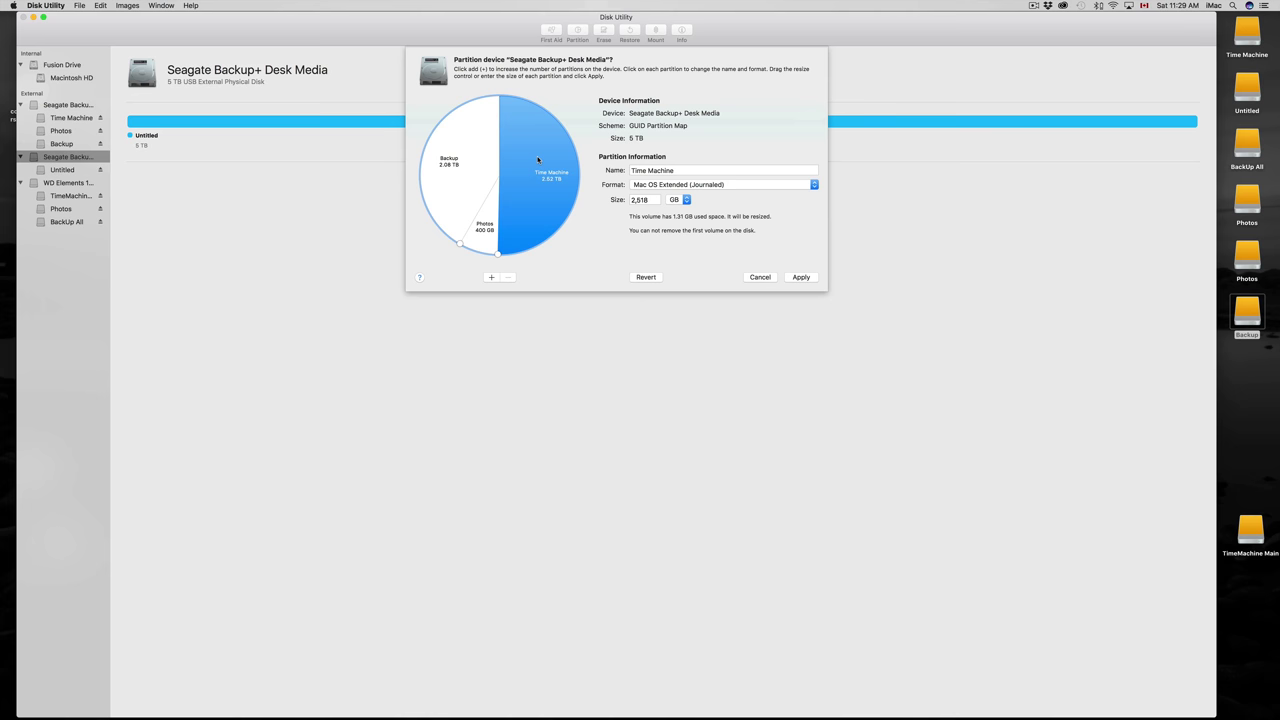
{"action": "left_click", "coordinate": [801, 277]}
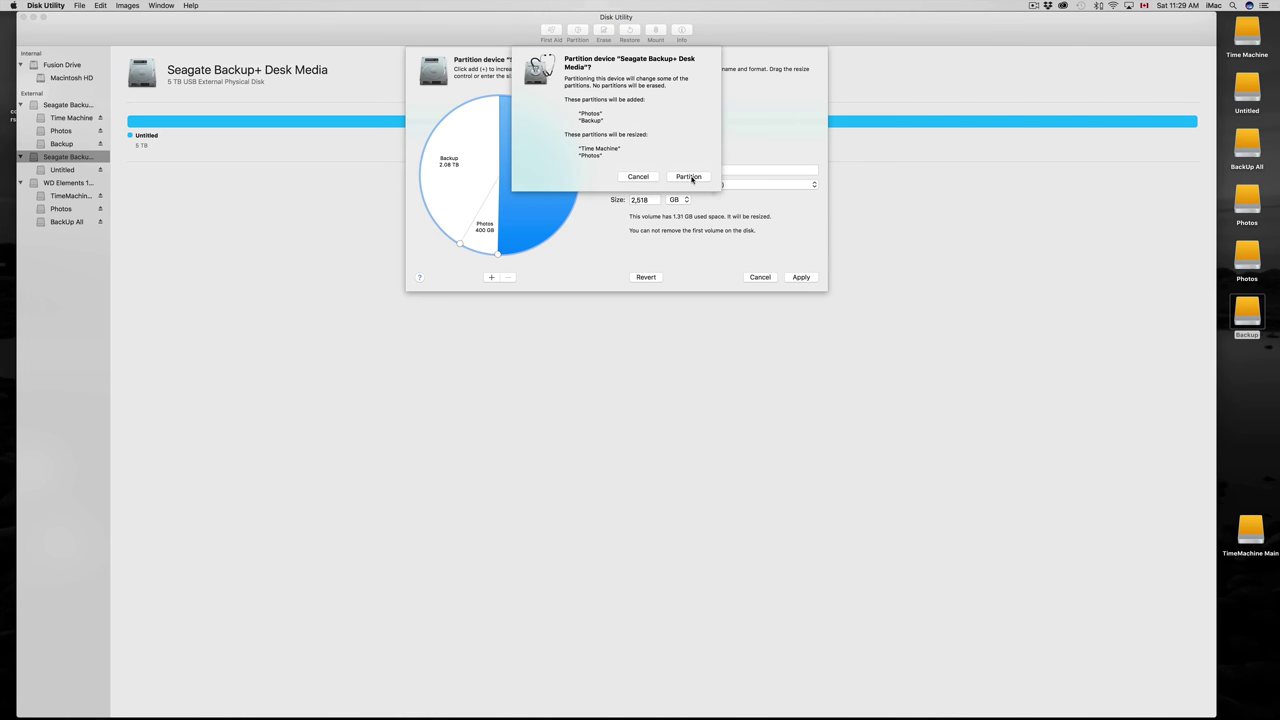
{"action": "left_click", "coordinate": [689, 177]}
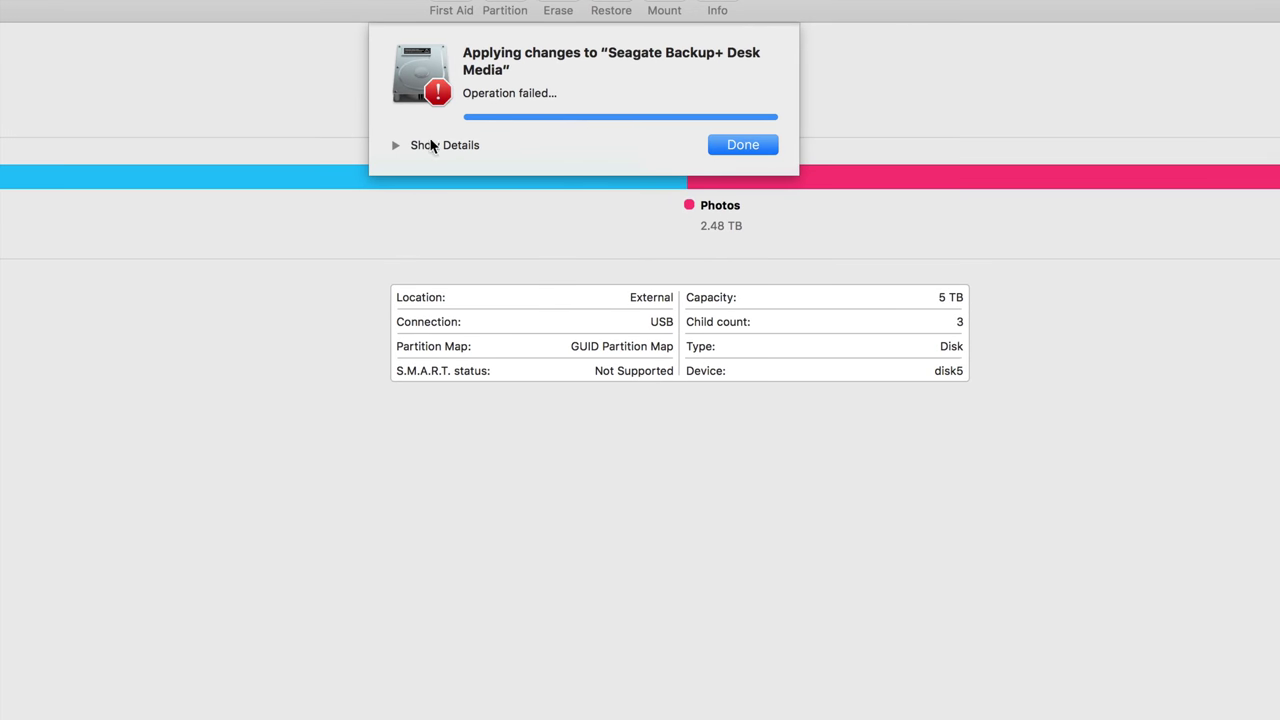
{"action": "left_click", "coordinate": [397, 146]}
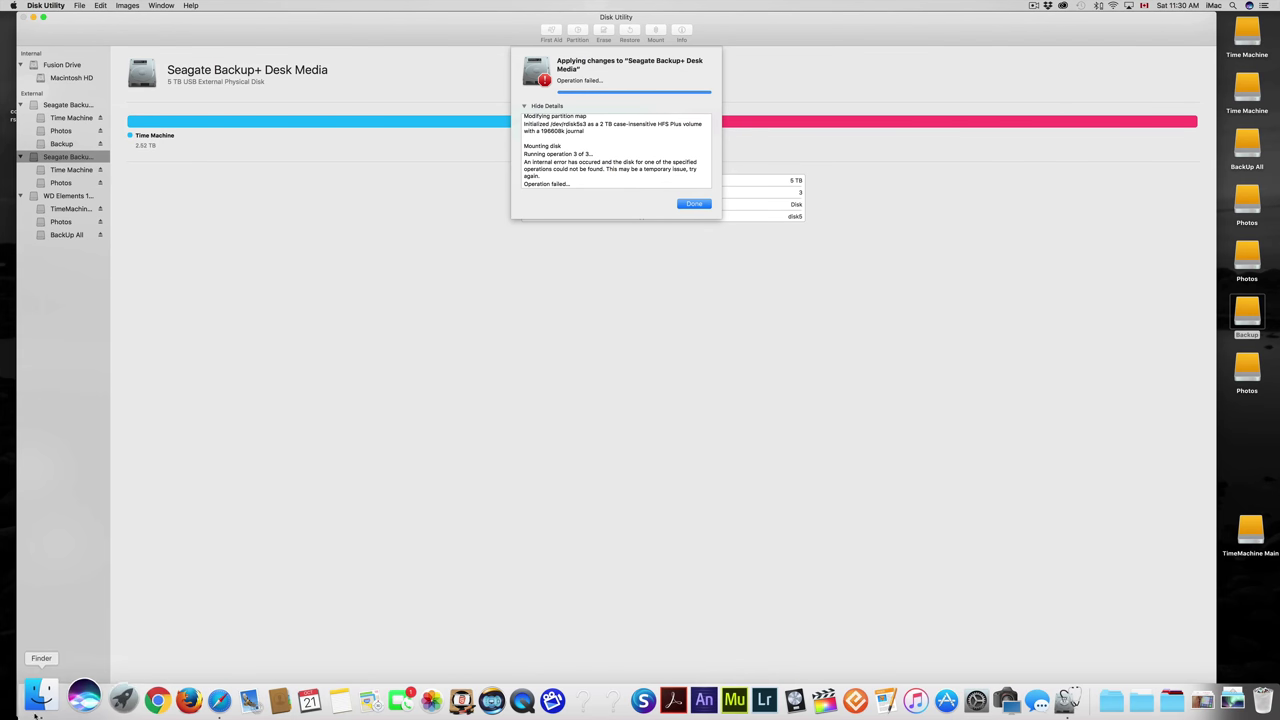
{"action": "left_click", "coordinate": [682, 203]}
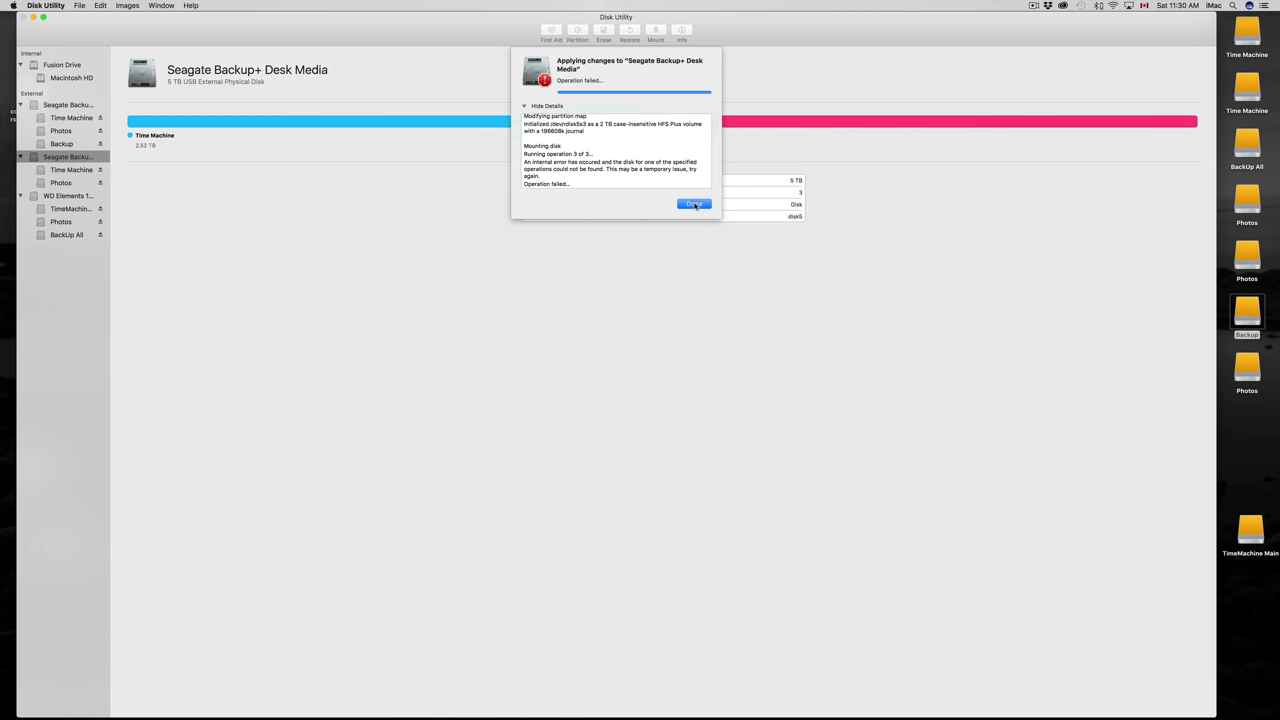
- Check the Time Machine and Photos volumes on the second Seagate Backup+ drive
{"action": "left_click", "coordinate": [67, 171]}
{"action": "left_click", "coordinate": [64, 183]}
{"action": "left_click", "coordinate": [66, 171]}
- Try to erase the second Seagate Backup+ drive as Untitled, using Mac OS Extended (Journaled) and GUID Partition Map
{"action": "left_click", "coordinate": [70, 161]}
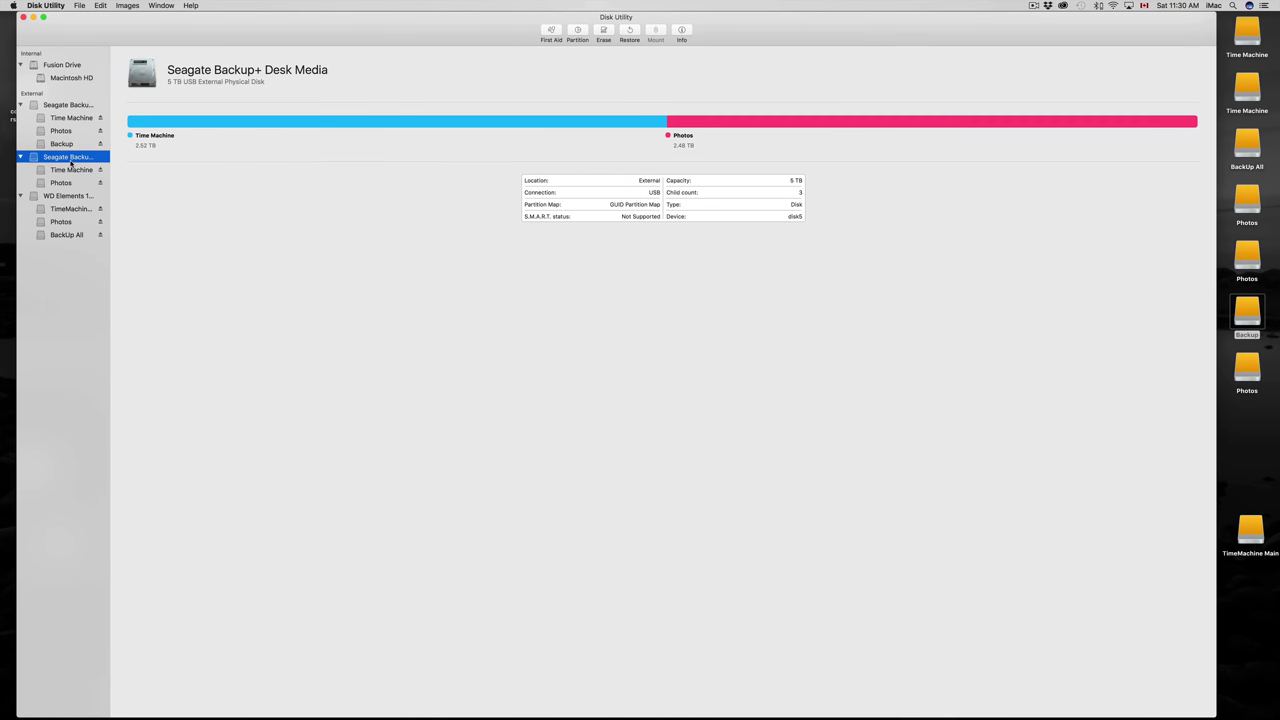
{"action": "left_click", "coordinate": [604, 33]}
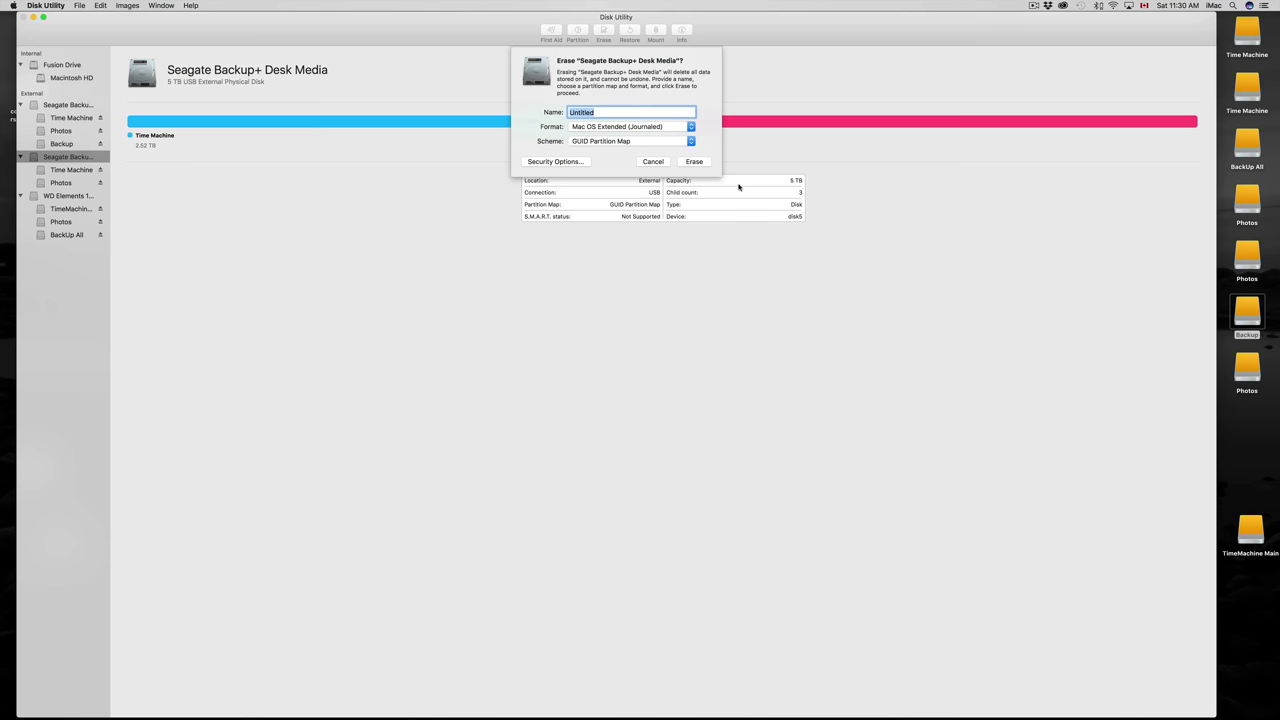
{"action": "left_click", "coordinate": [694, 161]}
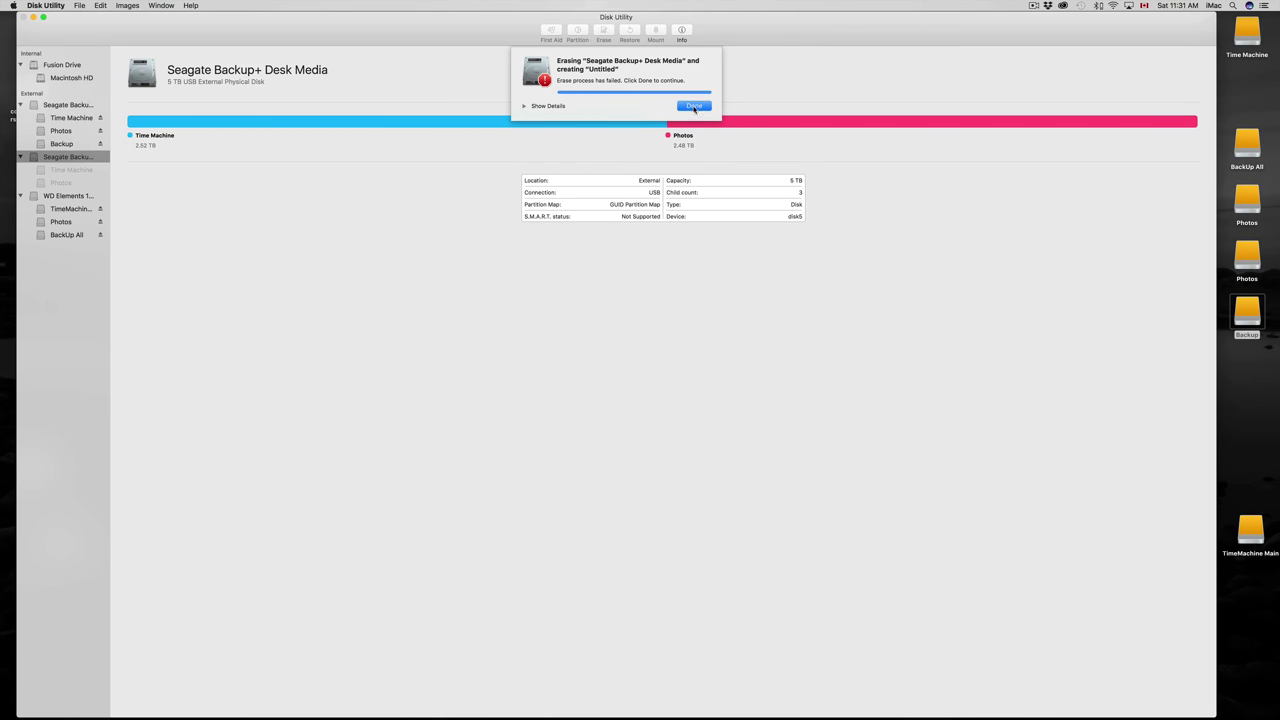
{"action": "left_click", "coordinate": [695, 106]}
- Erase the second Seagate Backup+ drive again as Untitled, with Mac OS Extended (Journaled) and GUID Partition Map, and close the report
{"action": "left_click", "coordinate": [603, 32]}
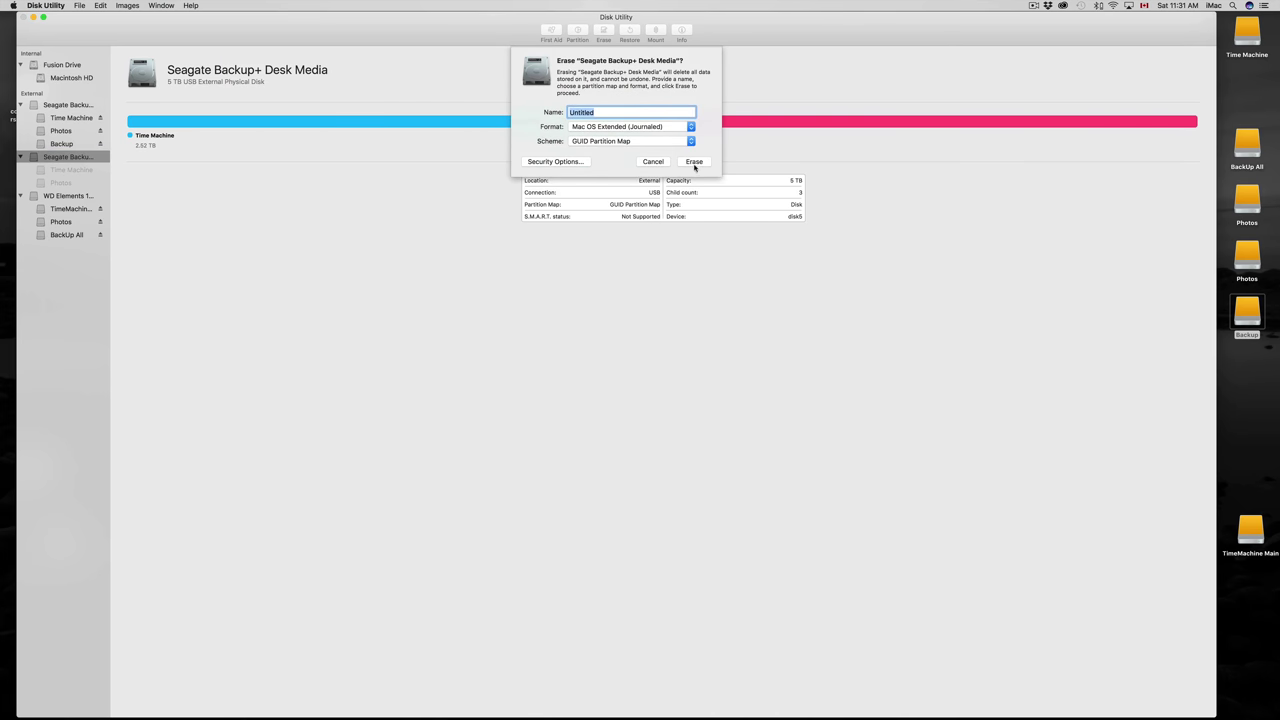
{"action": "left_click", "coordinate": [694, 164]}
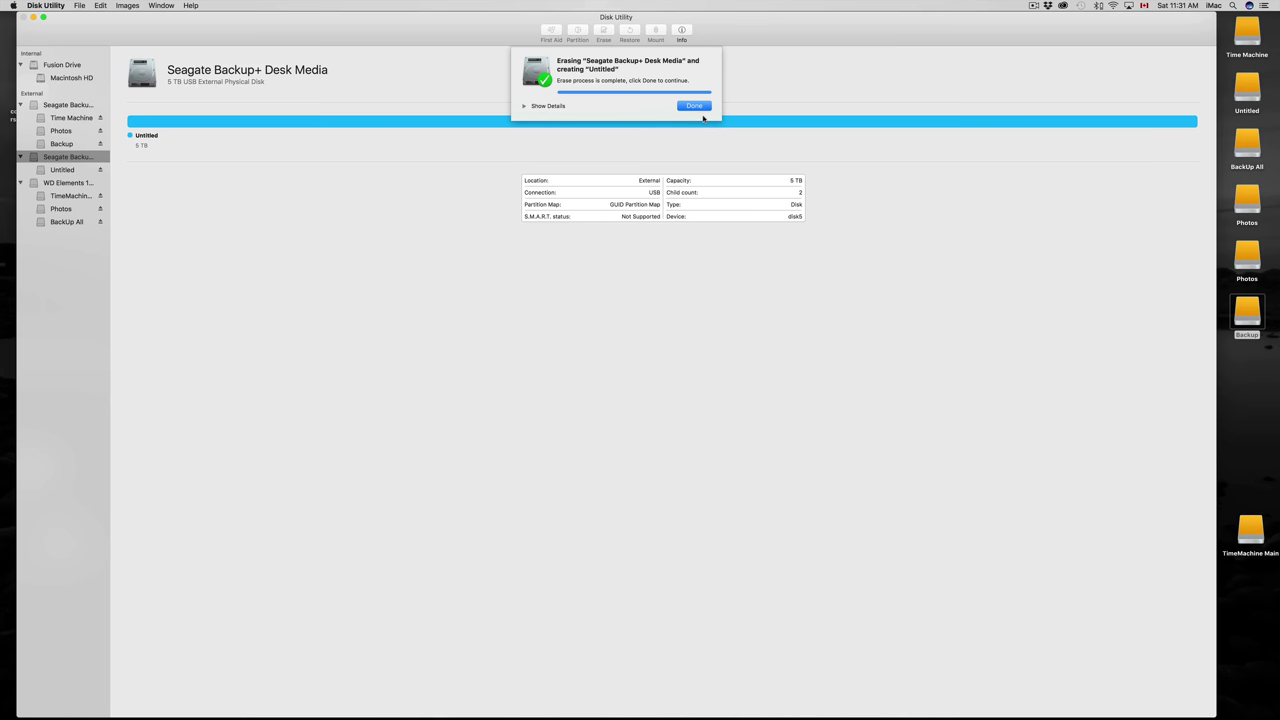
{"action": "left_click", "coordinate": [693, 106]}
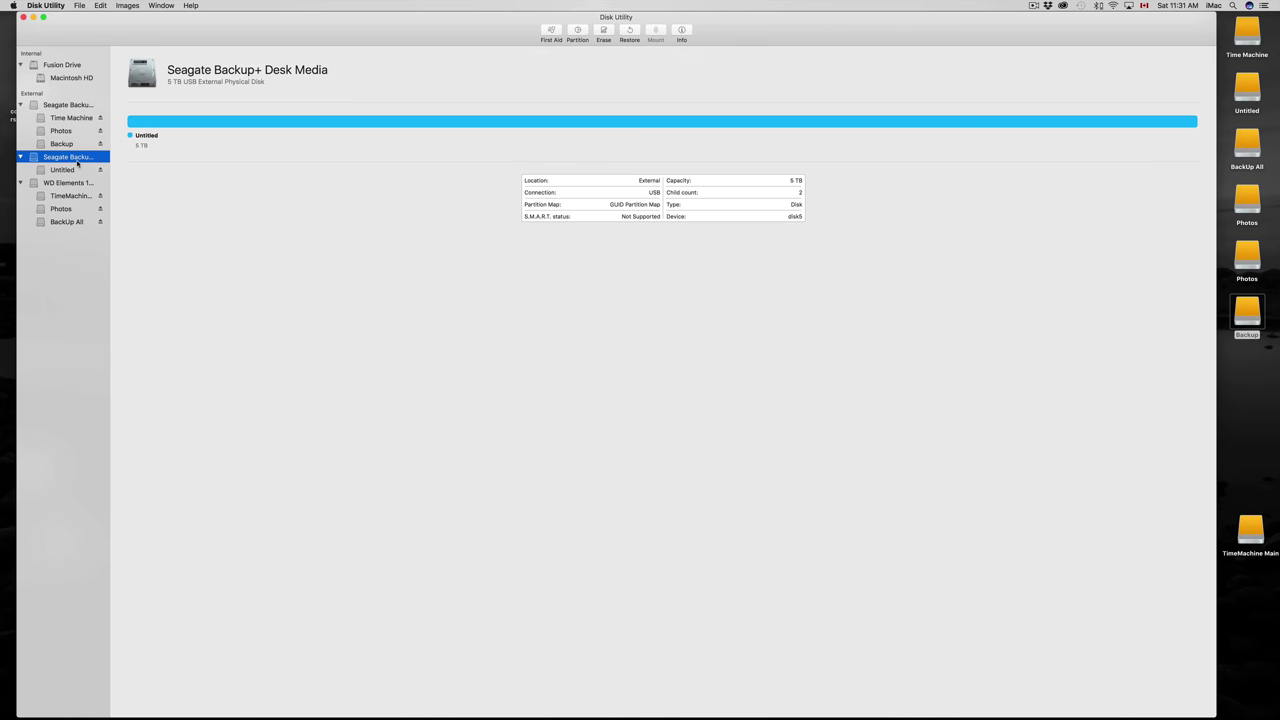
- Start partitioning the second Seagate Backup+ drive, setting its first partition to 3 TB and naming it Time Machine
{"action": "left_click", "coordinate": [577, 31]}
{"action": "double_click", "coordinate": [636, 200]}
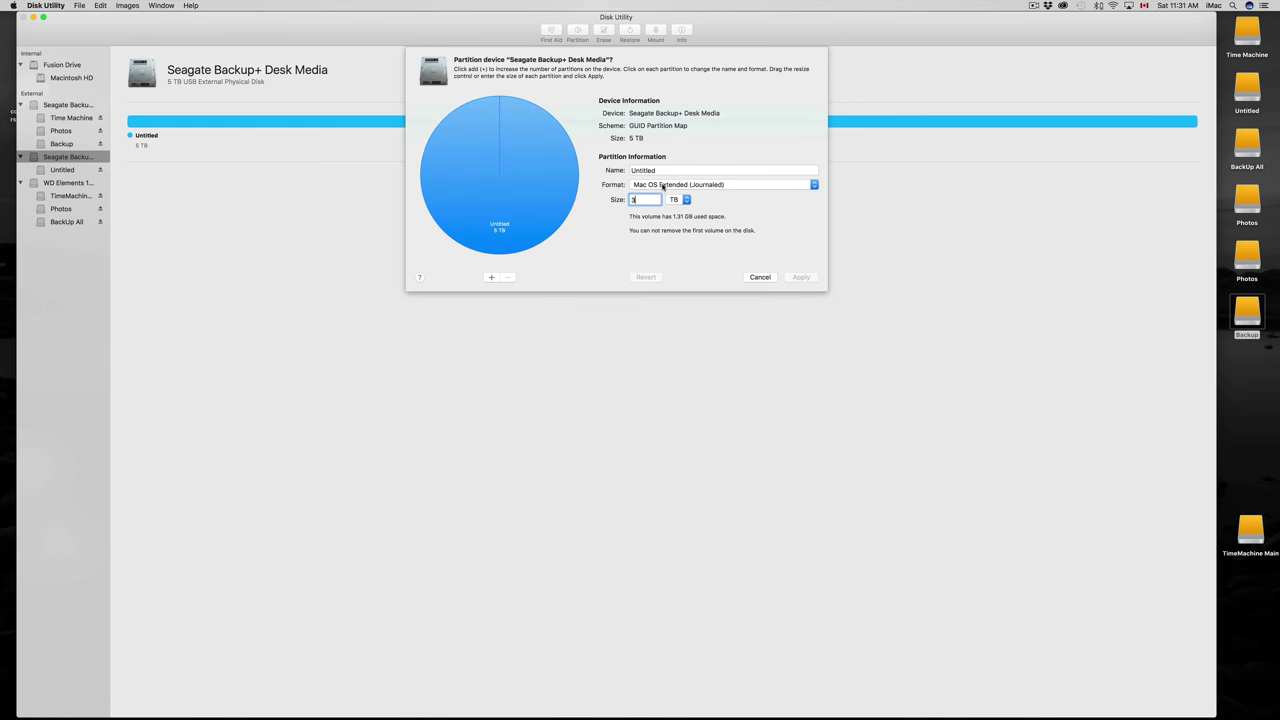
{"action": "key", "text": "Tab"}
{"action": "type", "text": "Rim"}
{"action": "key", "text": "BackSpace"}
{"action": "key", "text": "BackSpace"}
{"action": "key", "text": "BackSpace"}
{"action": "type", "text": "Time Machine"}
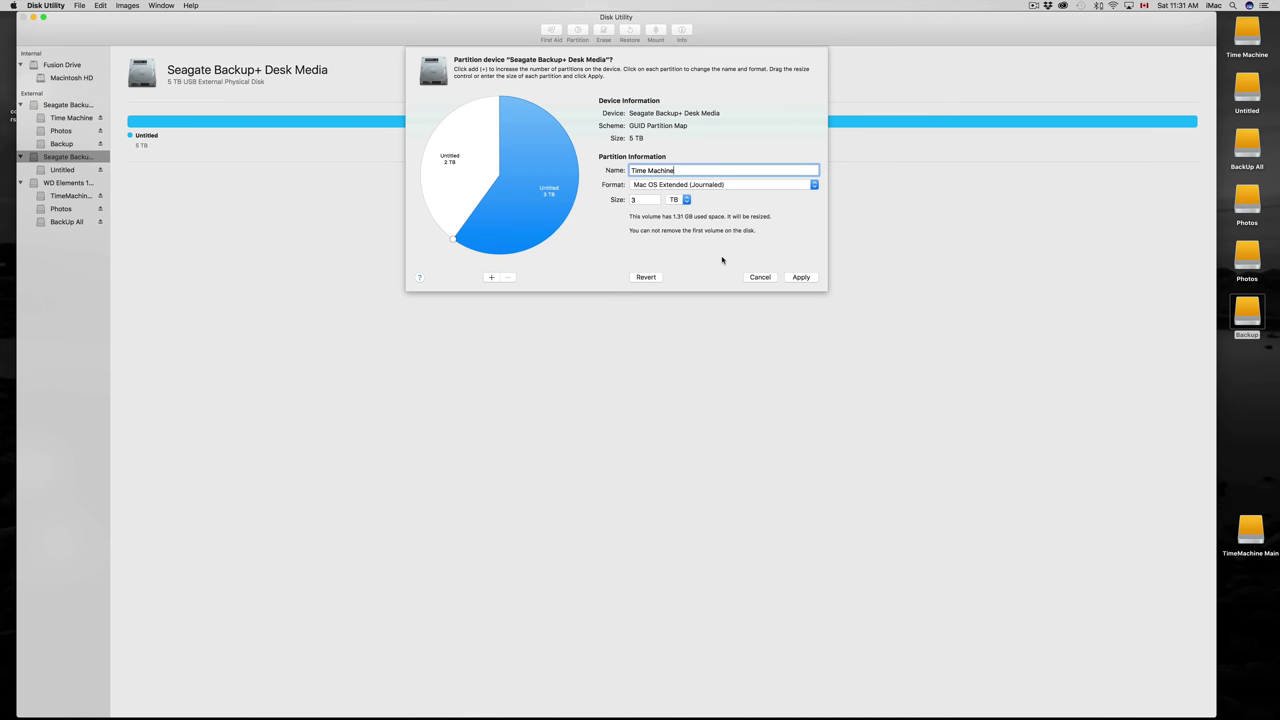
{"action": "left_click", "coordinate": [652, 201]}
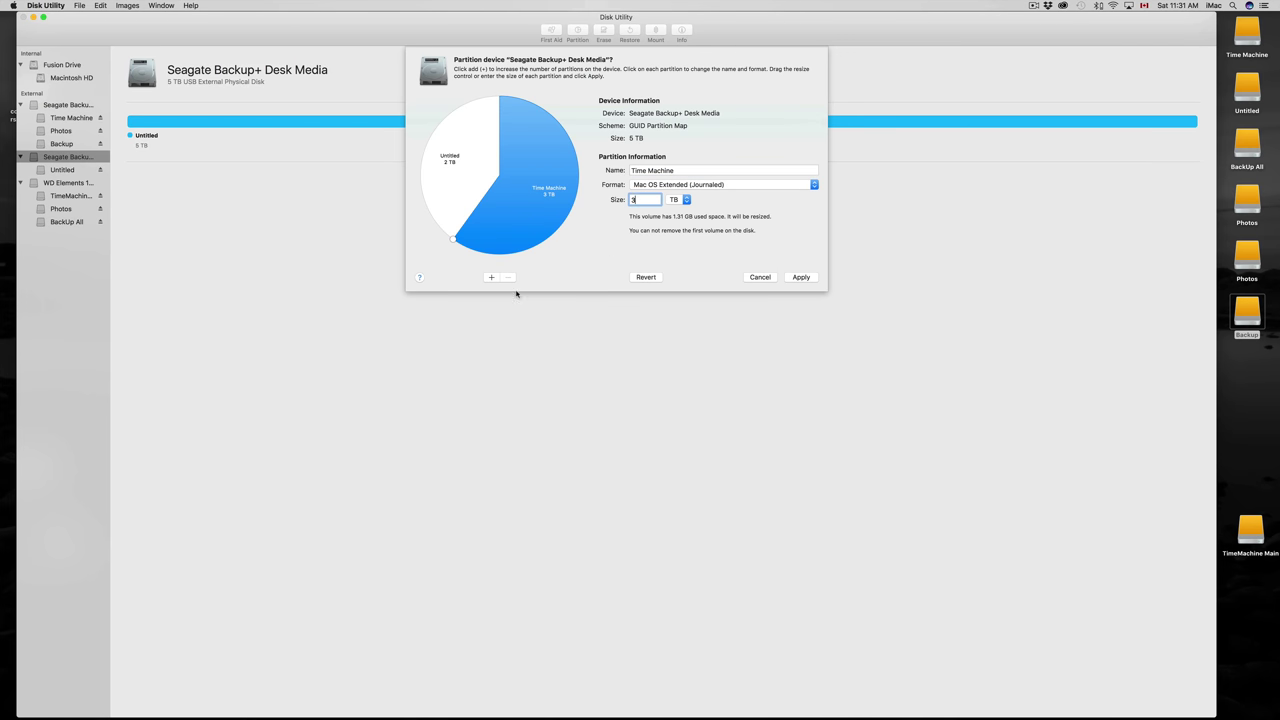
- Split the Time Machine partition to add another one and name the new partition Backup
{"action": "left_click", "coordinate": [491, 277]}
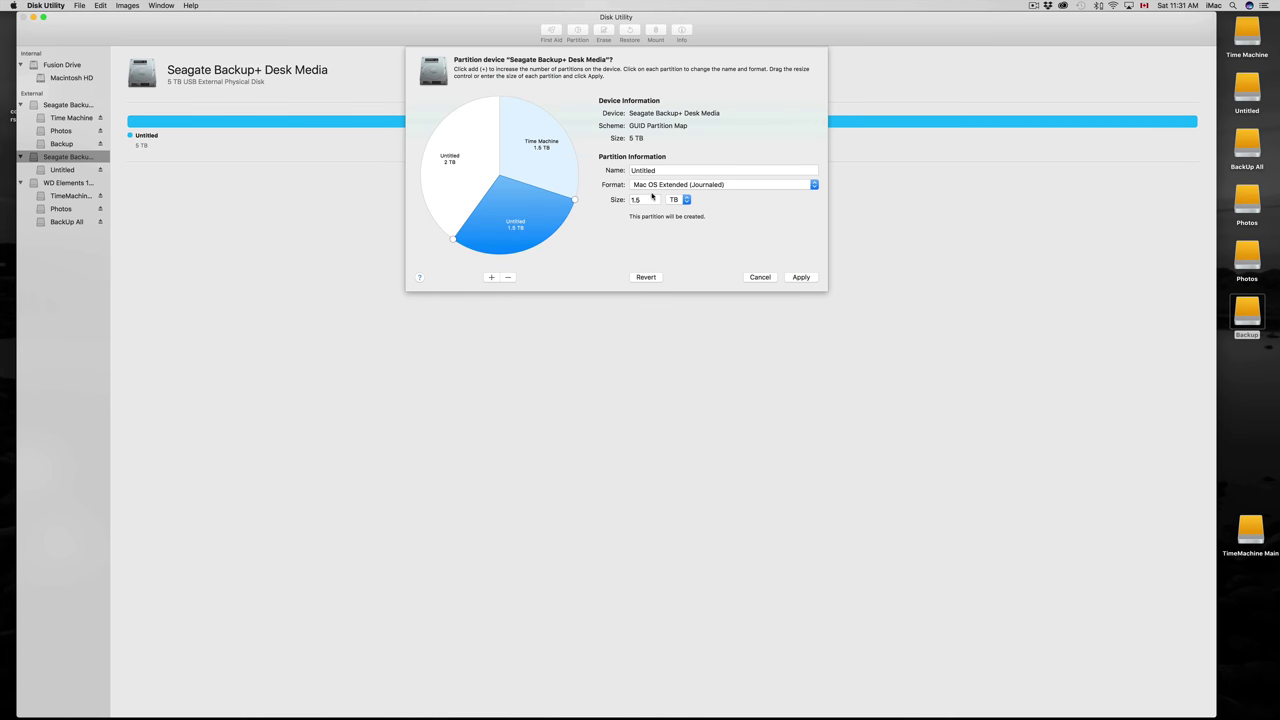
{"action": "left_click", "coordinate": [691, 171]}
{"action": "double_click", "coordinate": [659, 170]}
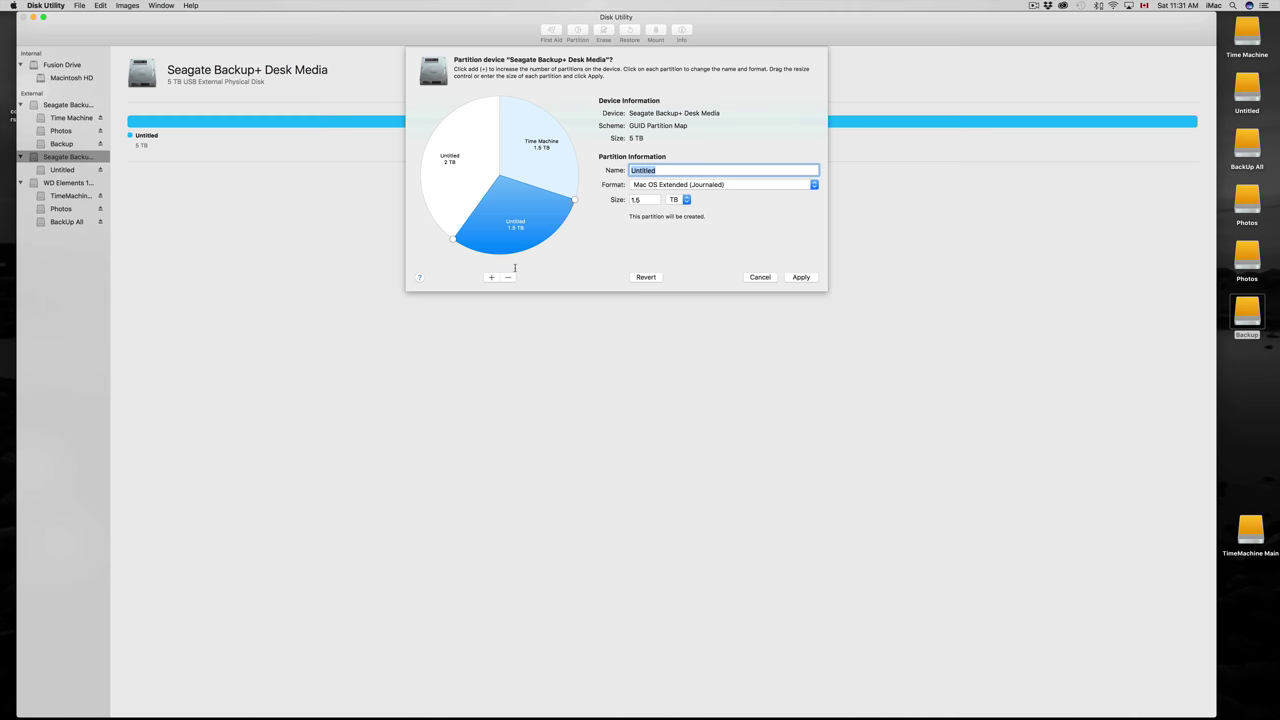
{"action": "left_click", "coordinate": [455, 175]}
{"action": "left_click", "coordinate": [540, 150]}
{"action": "left_click", "coordinate": [526, 210]}
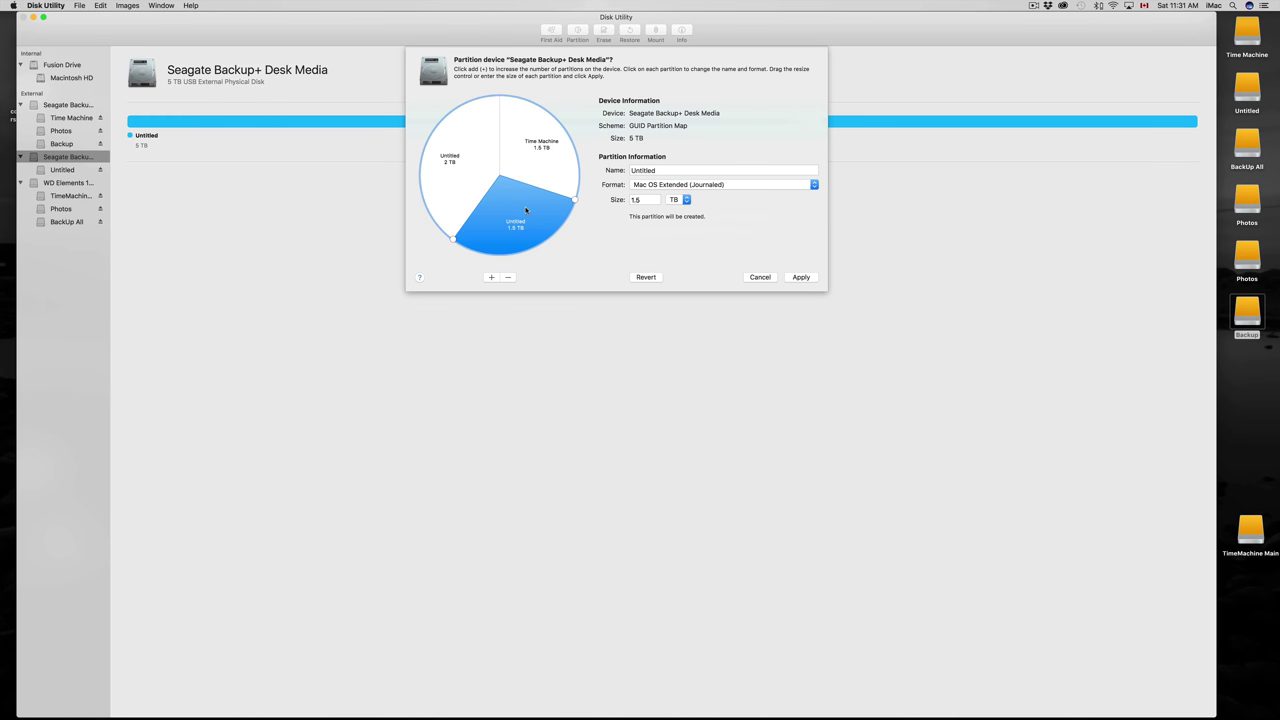
{"action": "double_click", "coordinate": [660, 170]}
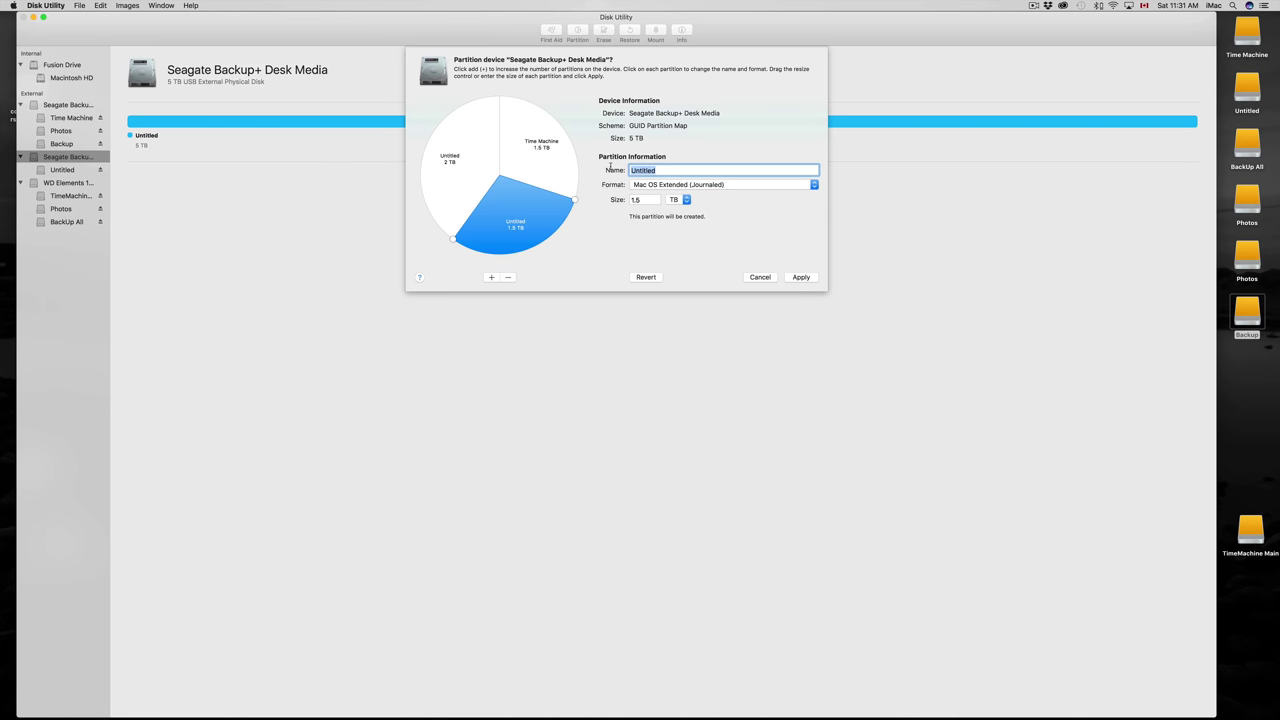
{"action": "type", "text": "BAck"}
{"action": "key", "text": "BackSpace"}
{"action": "key", "text": "BackSpace"}
{"action": "key", "text": "BackSpace"}
{"action": "type", "text": "ackkup"}
- Name the remaining untitled partition Photos and shrink it to about 400 GB, giving the freed space to Backup
{"action": "left_click", "coordinate": [472, 180]}
{"action": "double_click", "coordinate": [652, 170]}
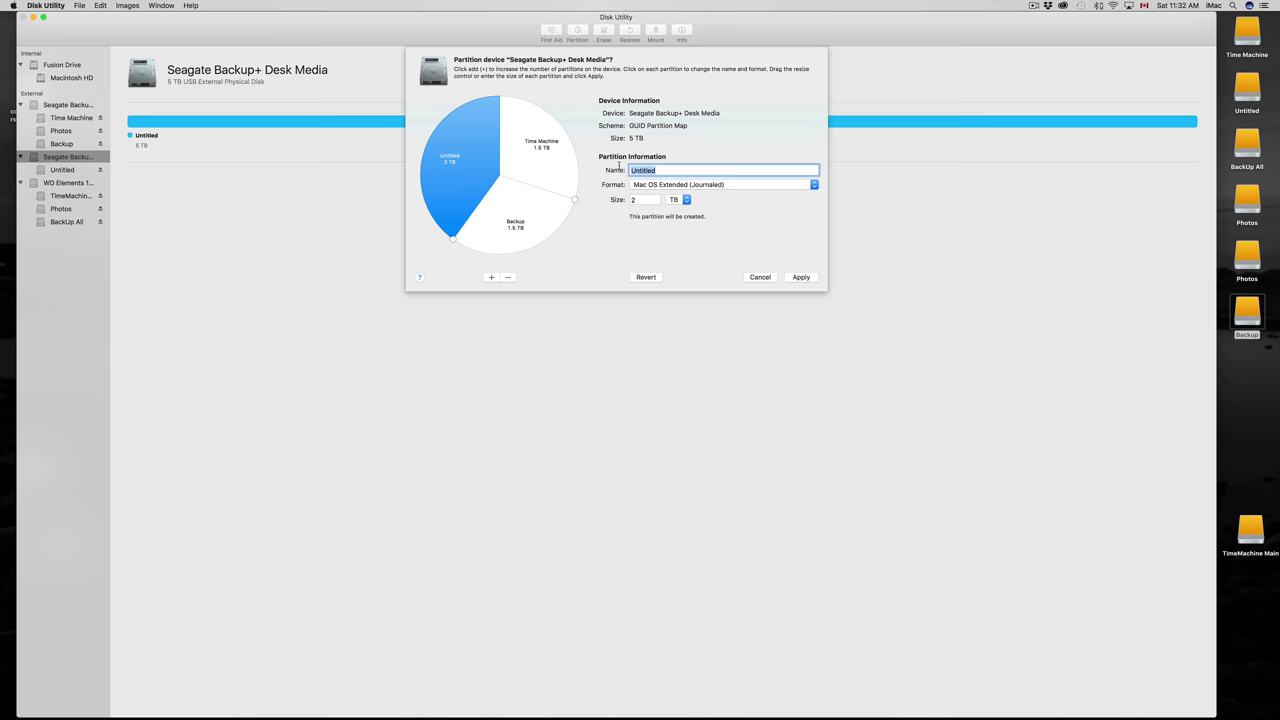
{"action": "type", "text": "Photos"}
{"action": "left_click", "coordinate": [573, 206]}
{"action": "left_click_drag", "start_coordinate": [450, 240], "coordinate": [459, 103]}
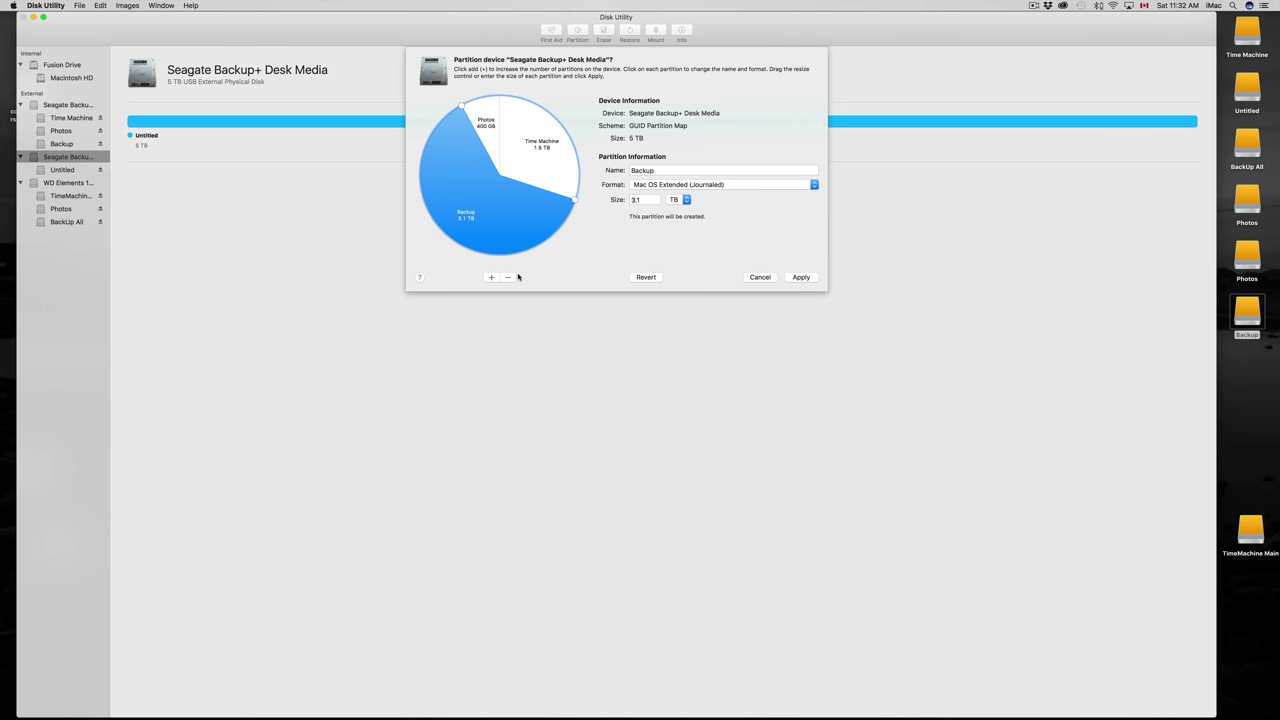
- Enlarge the Time Machine partition to about 3 TB by moving its boundary with Backup
{"action": "left_click", "coordinate": [562, 148]}
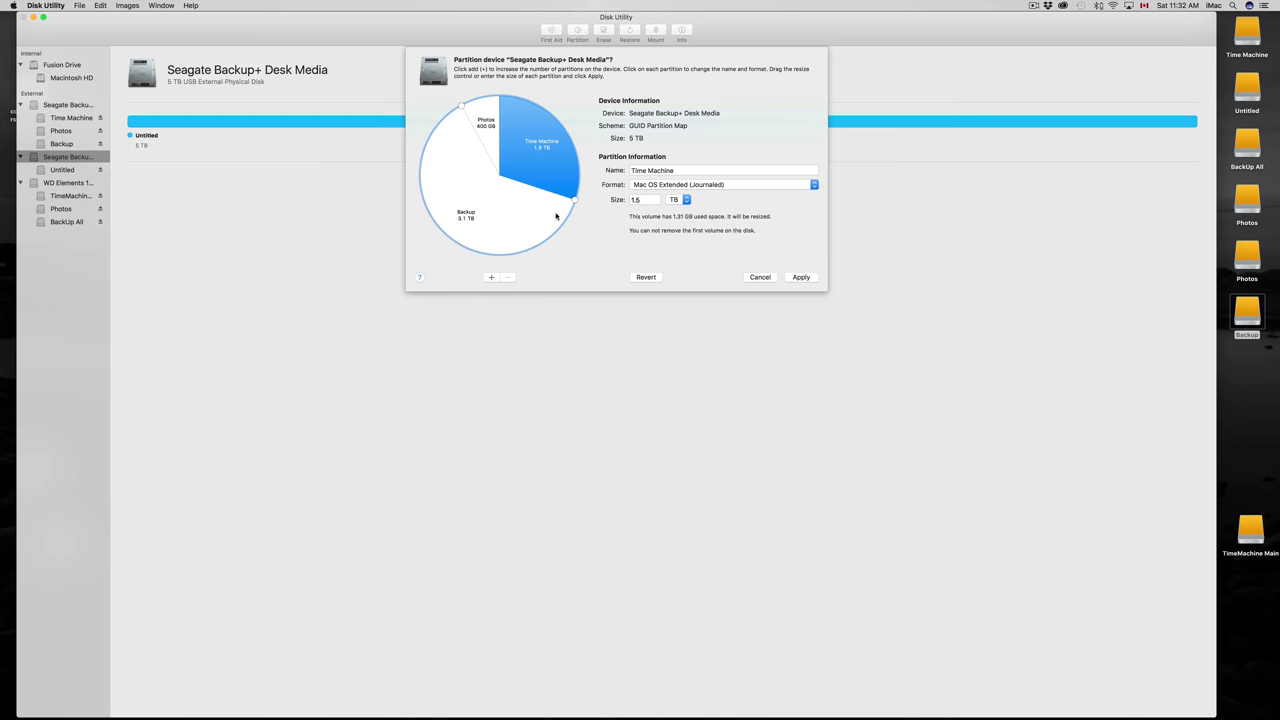
{"action": "left_click", "coordinate": [535, 228]}
{"action": "left_click", "coordinate": [558, 155]}
{"action": "left_click_drag", "start_coordinate": [575, 203], "coordinate": [449, 249]}
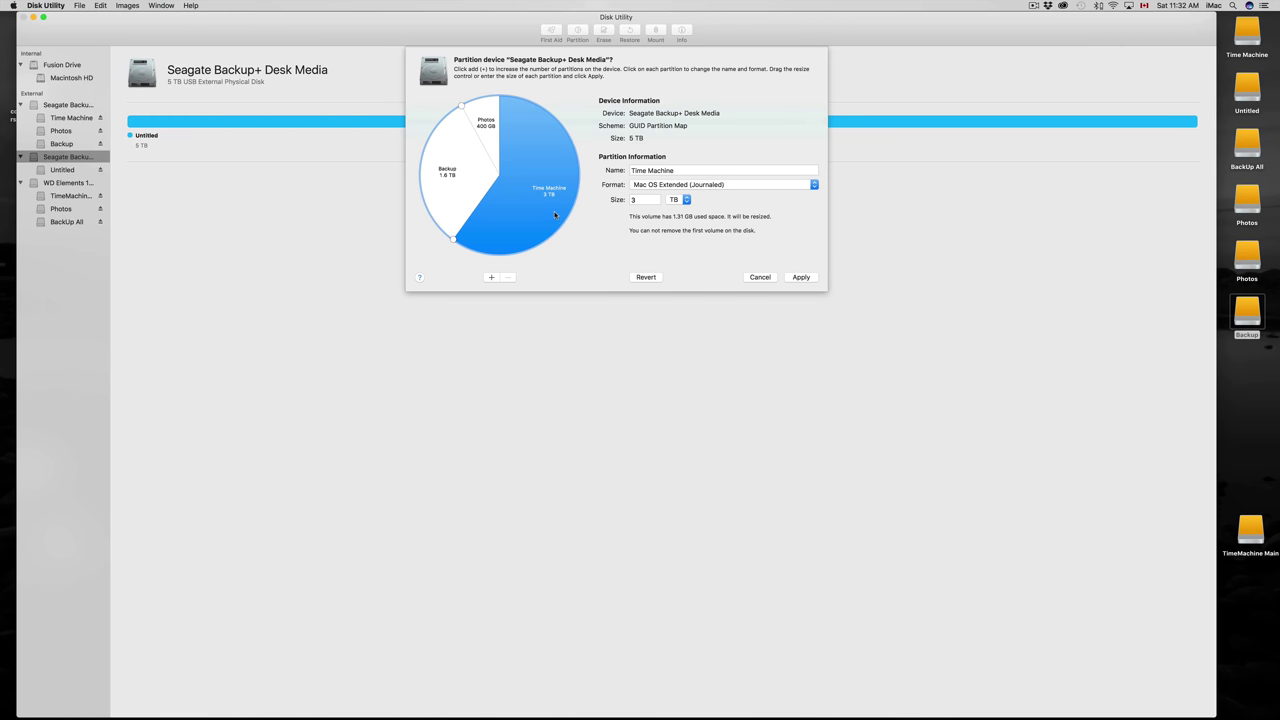
- Review the sizes of the Photos, Backup and Time Machine partitions in the planned layout
{"action": "left_click", "coordinate": [487, 133]}
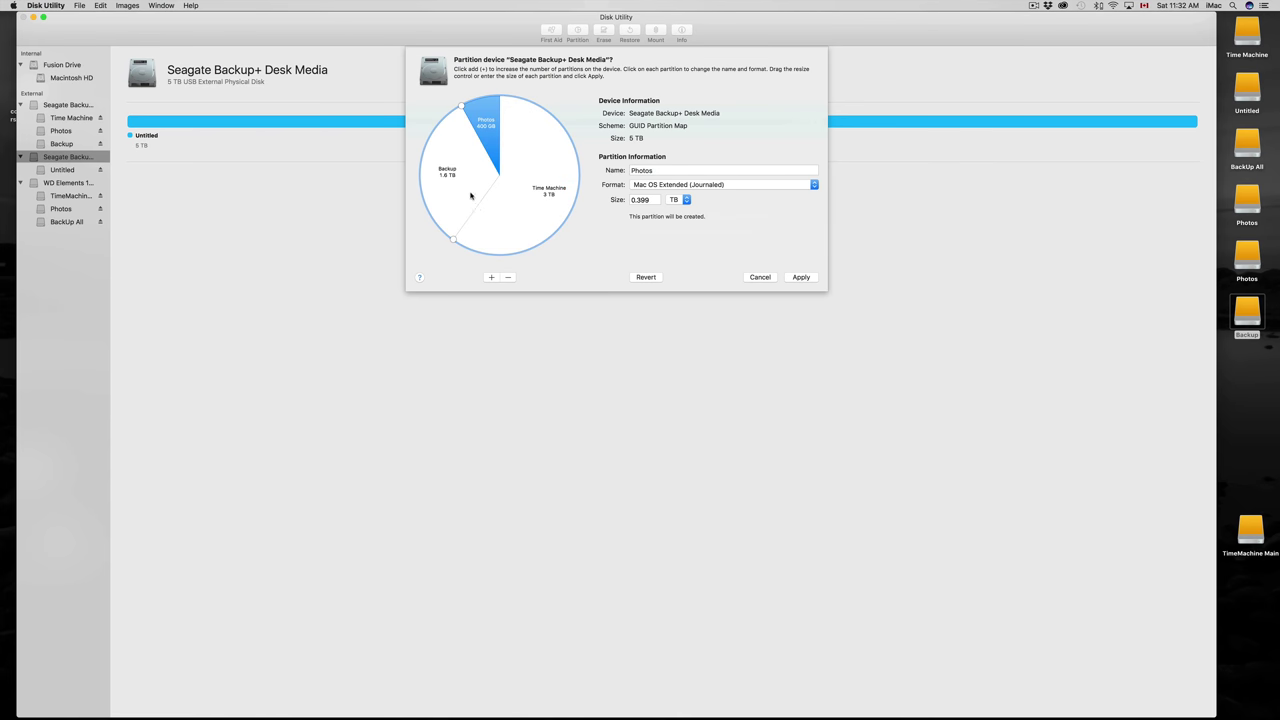
{"action": "left_click", "coordinate": [474, 196]}
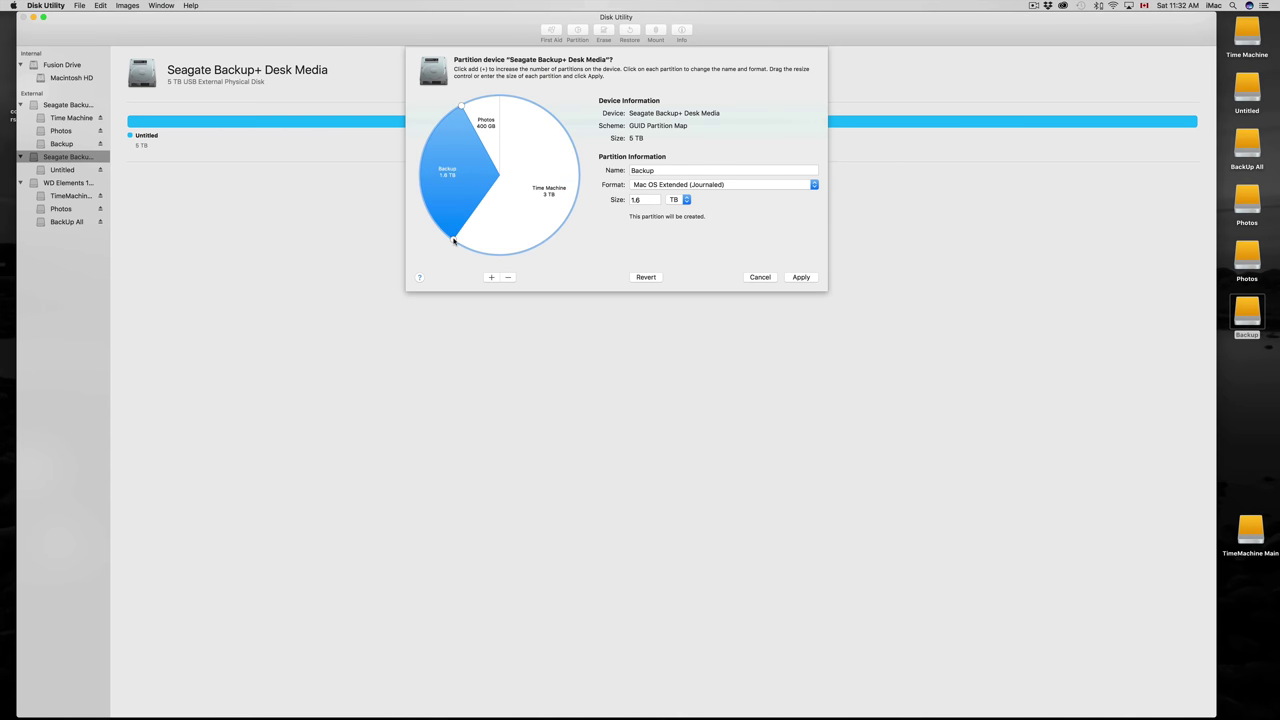
{"action": "mouse_move", "coordinate": [453, 240]}
{"action": "left_mouse_down"}
{"action": "mouse_move", "coordinate": [500, 252]}
{"action": "mouse_move", "coordinate": [561, 222]}
{"action": "mouse_move", "coordinate": [520, 252]}
{"action": "mouse_move", "coordinate": [446, 253]}
{"action": "left_mouse_up"}
{"action": "left_click", "coordinate": [485, 120]}
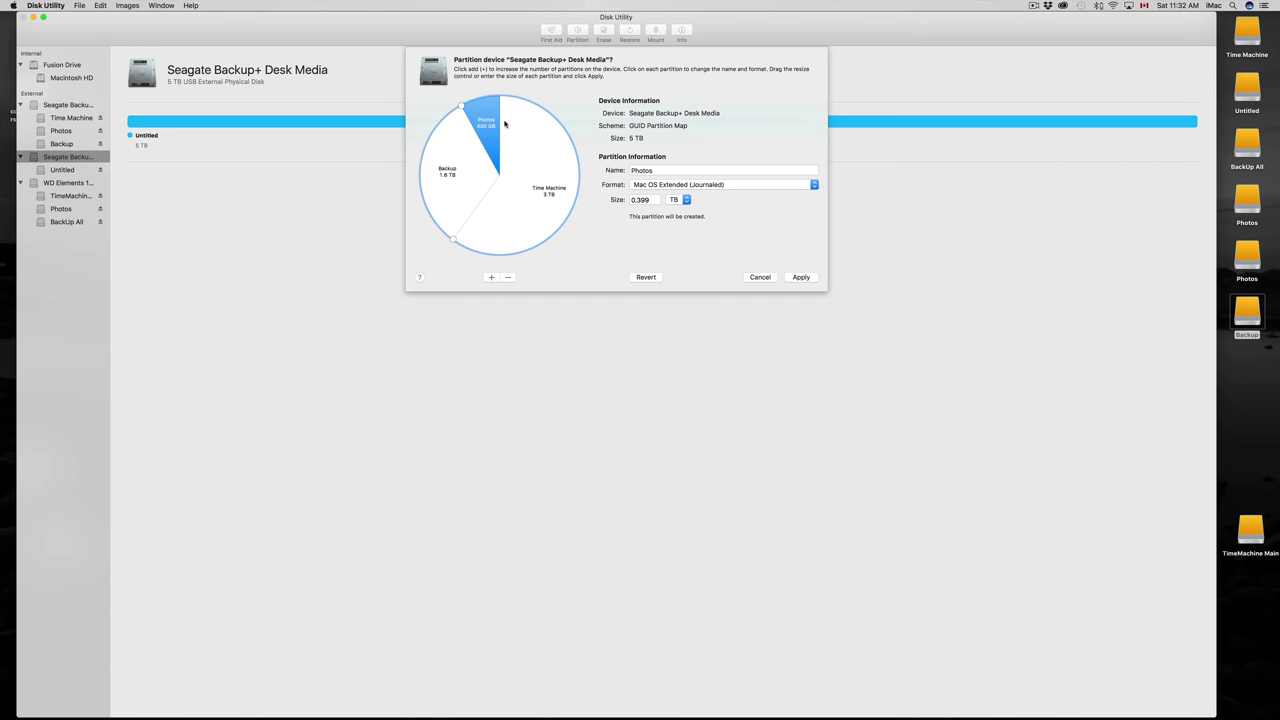
{"action": "left_click", "coordinate": [510, 140]}
{"action": "left_click", "coordinate": [472, 181]}
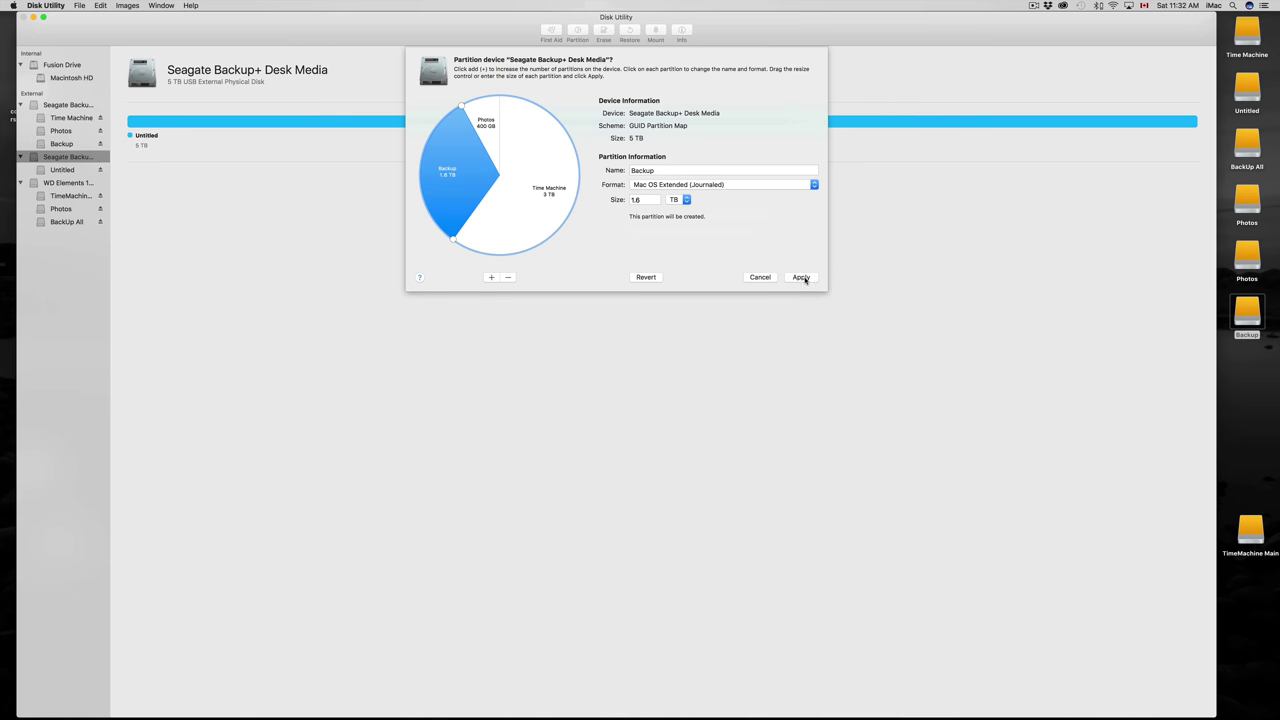
- Try to apply the new three-partition layout to the second Seagate Backup+ drive, show the operation details, and close the report
{"action": "left_click", "coordinate": [801, 277]}
{"action": "left_click", "coordinate": [688, 170]}
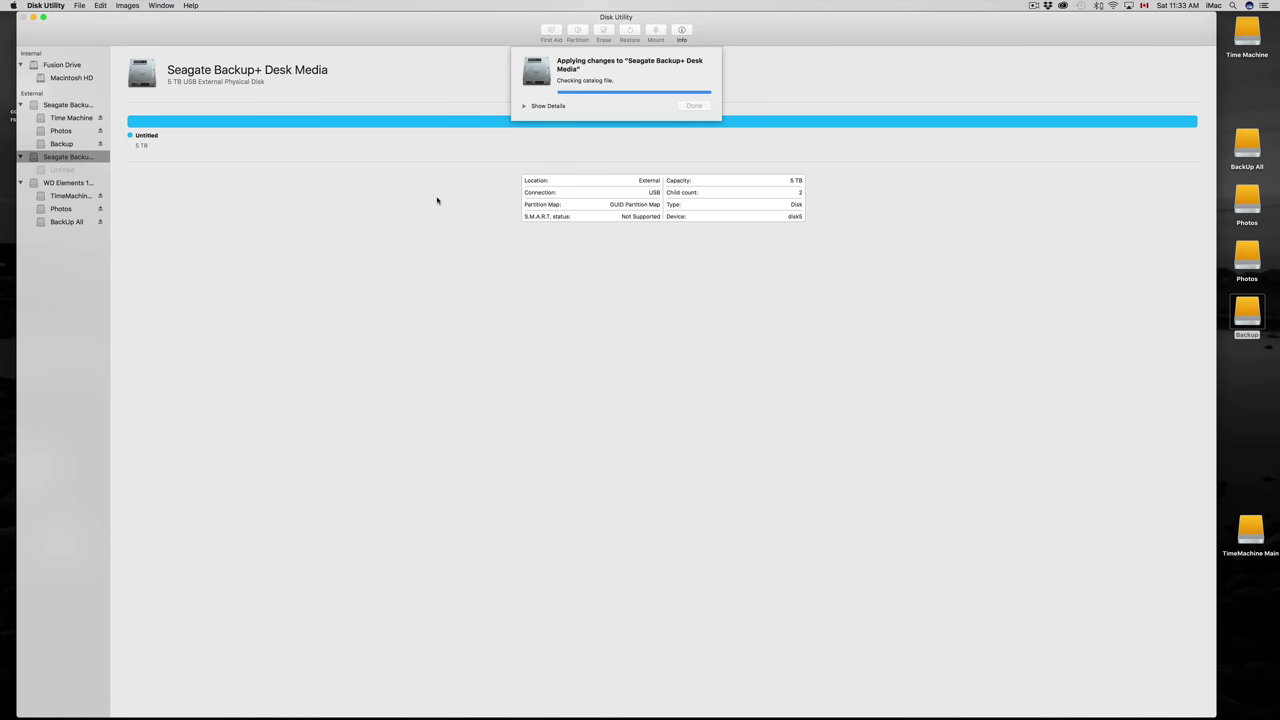
{"action": "left_click", "coordinate": [524, 106]}
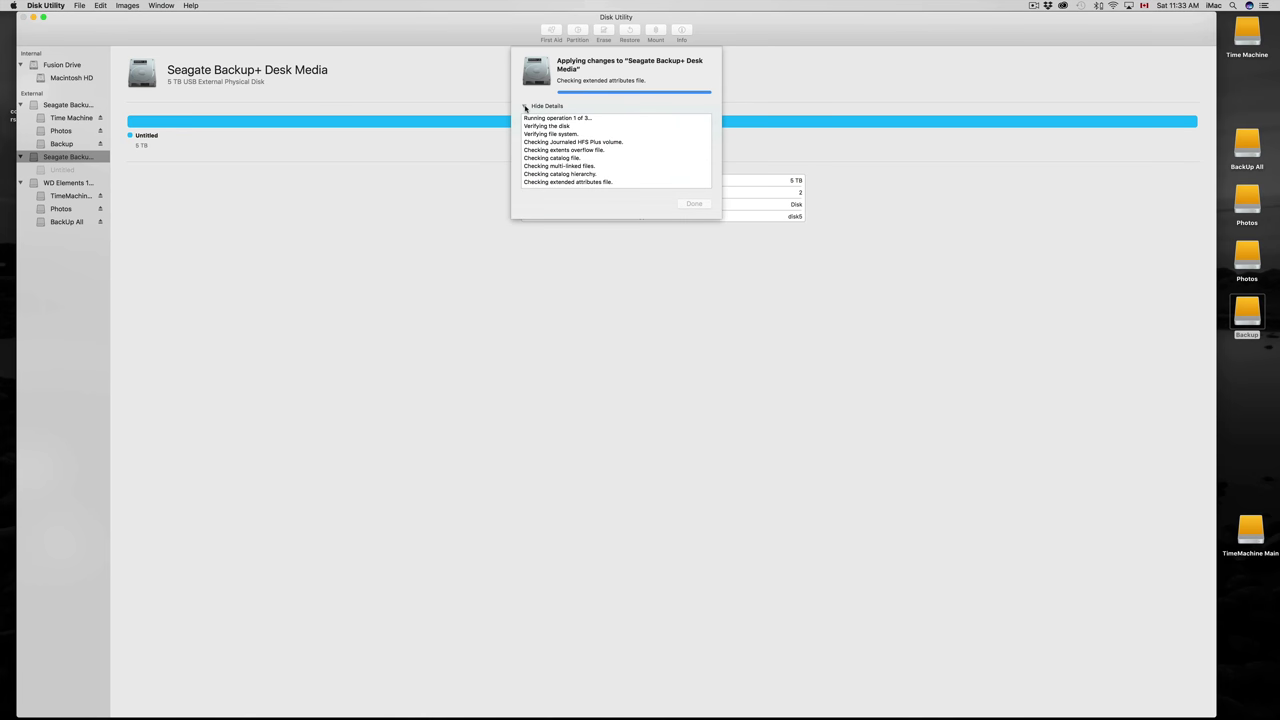
{"action": "left_click", "coordinate": [1081, 5]}
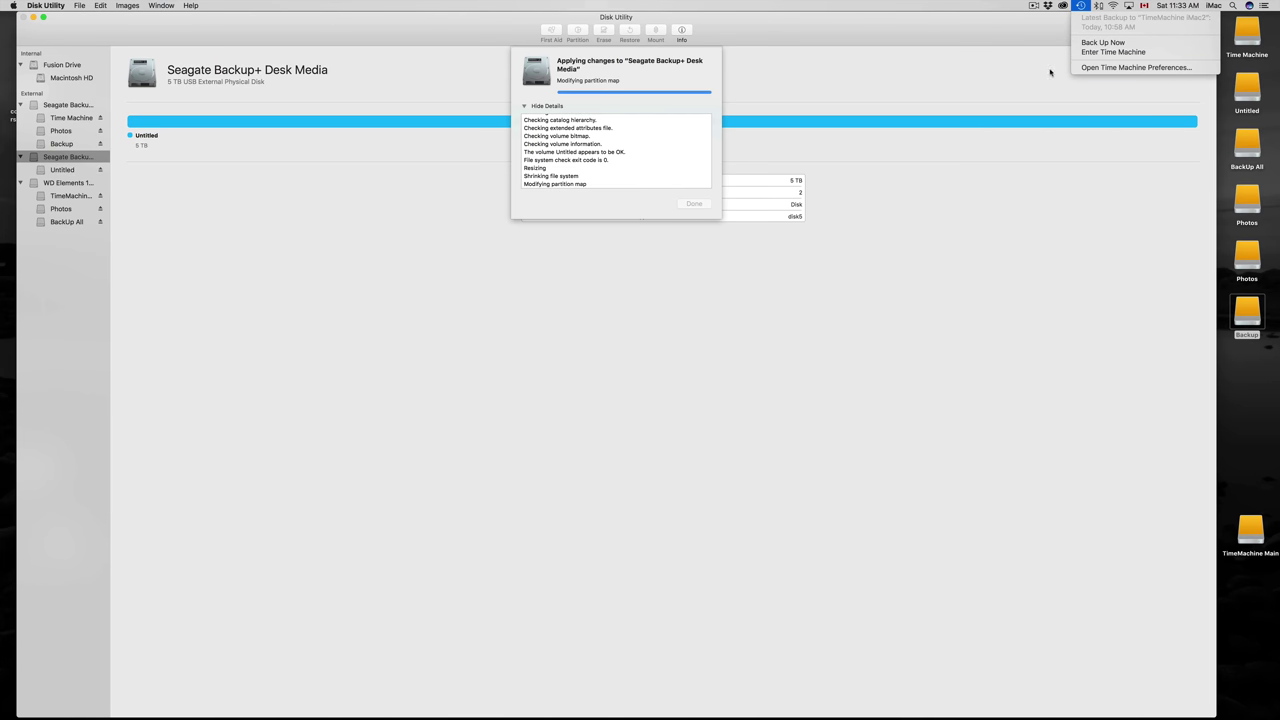
{"action": "left_click", "coordinate": [743, 35]}
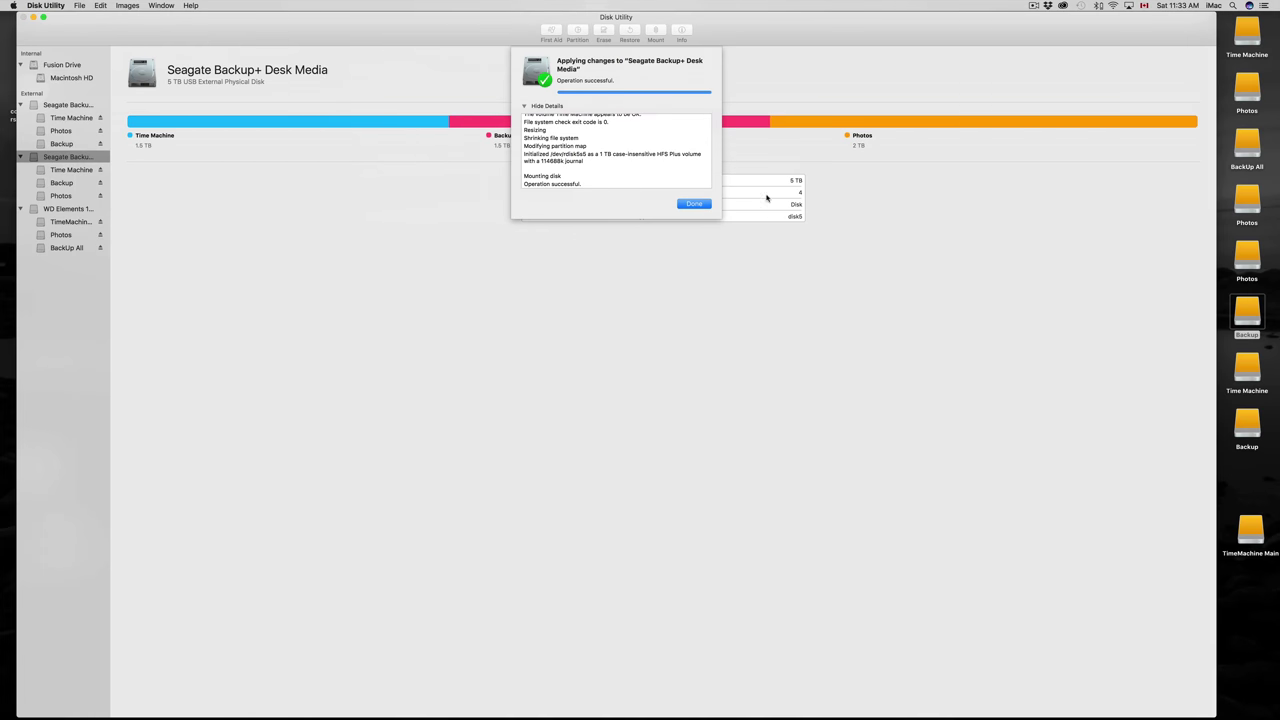
{"action": "left_click", "coordinate": [694, 204]}
- Check the Time Machine, Backup and Photos volumes and the overall layout of the second Seagate Backup+ drive
{"action": "left_click", "coordinate": [71, 170]}
{"action": "left_click", "coordinate": [62, 183]}
{"action": "left_click", "coordinate": [64, 196]}
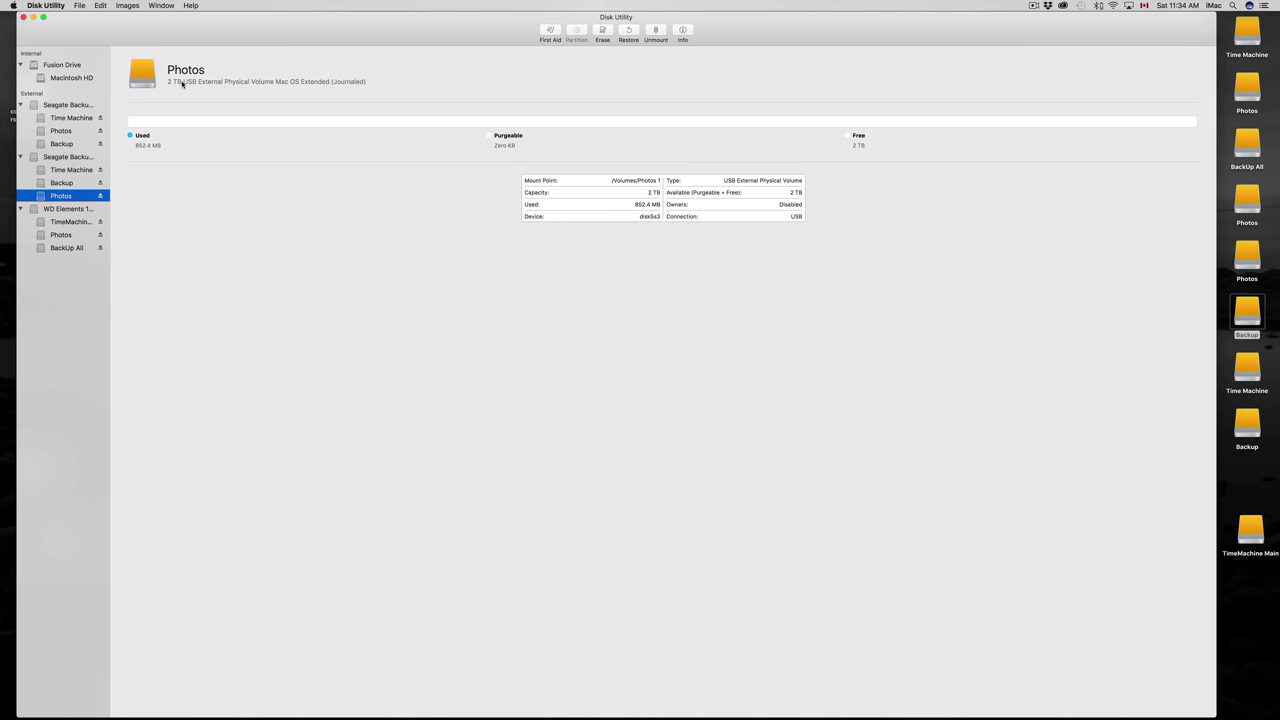
{"action": "left_click", "coordinate": [67, 184]}
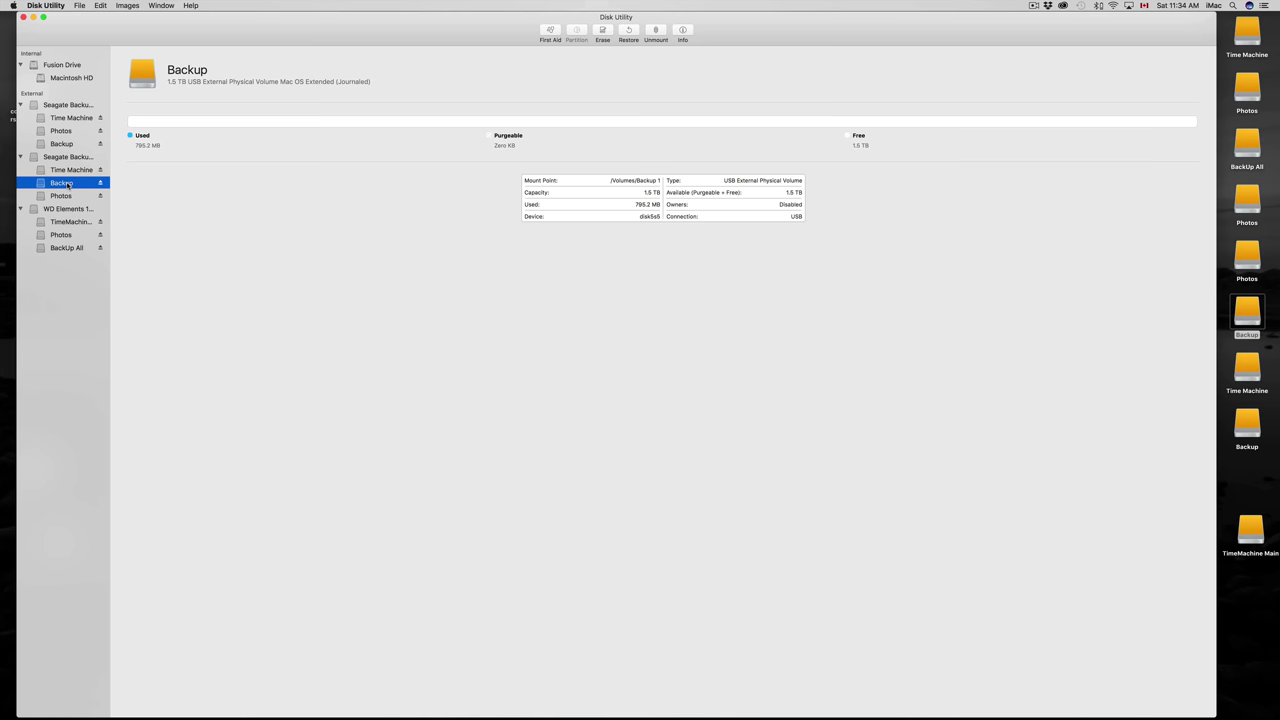
{"action": "left_click", "coordinate": [75, 172]}
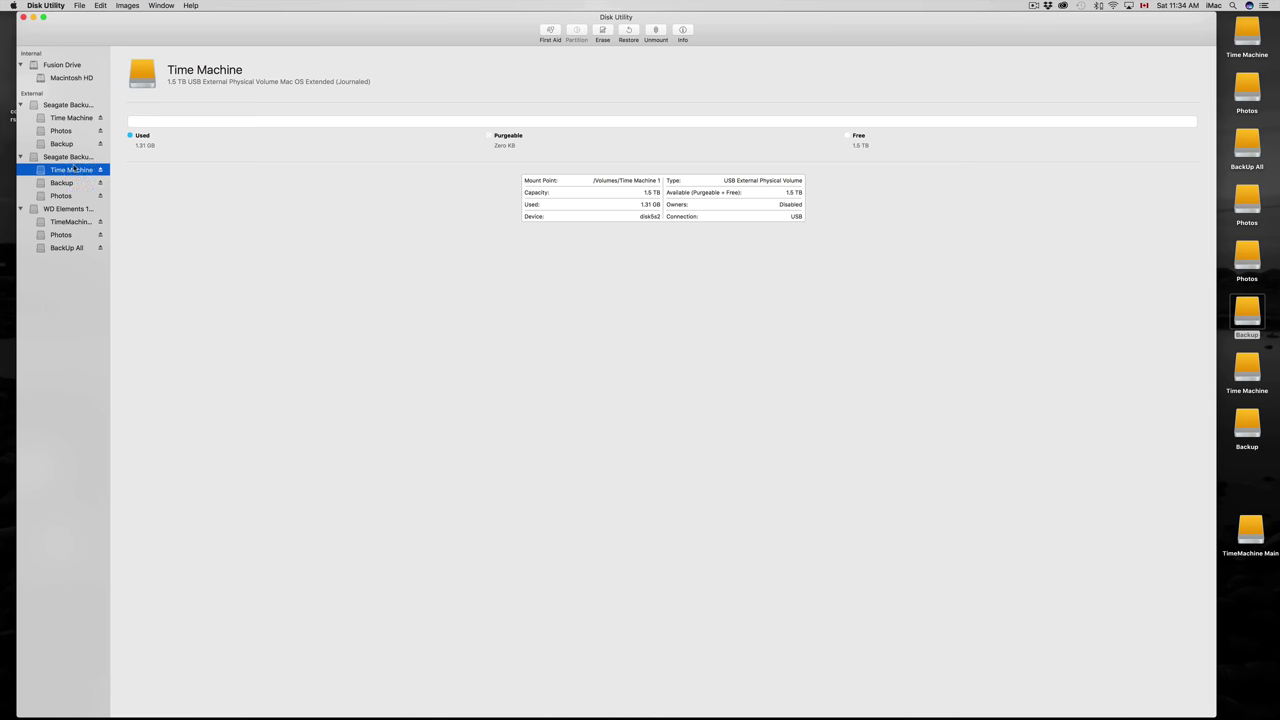
{"action": "left_click", "coordinate": [70, 159]}
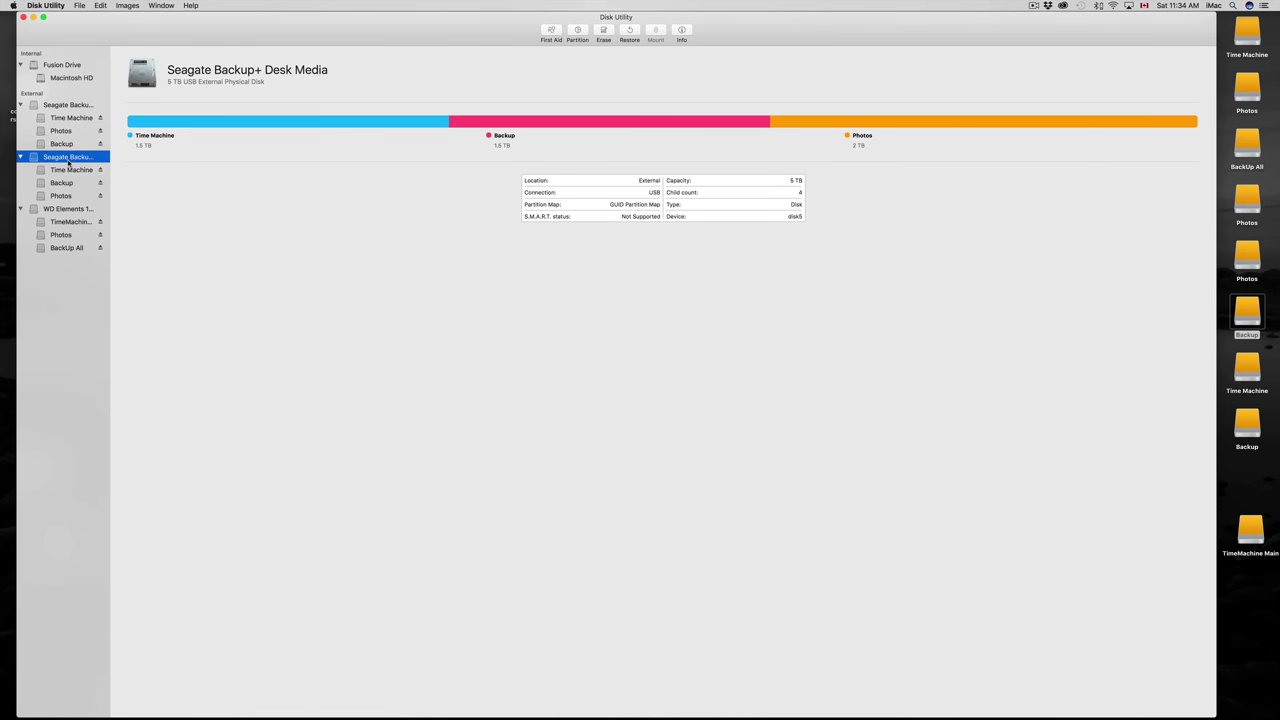
- Check the Time Machine, Photos and Backup volumes on the first Seagate Backup+ drive for comparison
{"action": "left_click", "coordinate": [68, 105]}
{"action": "left_click", "coordinate": [68, 118]}
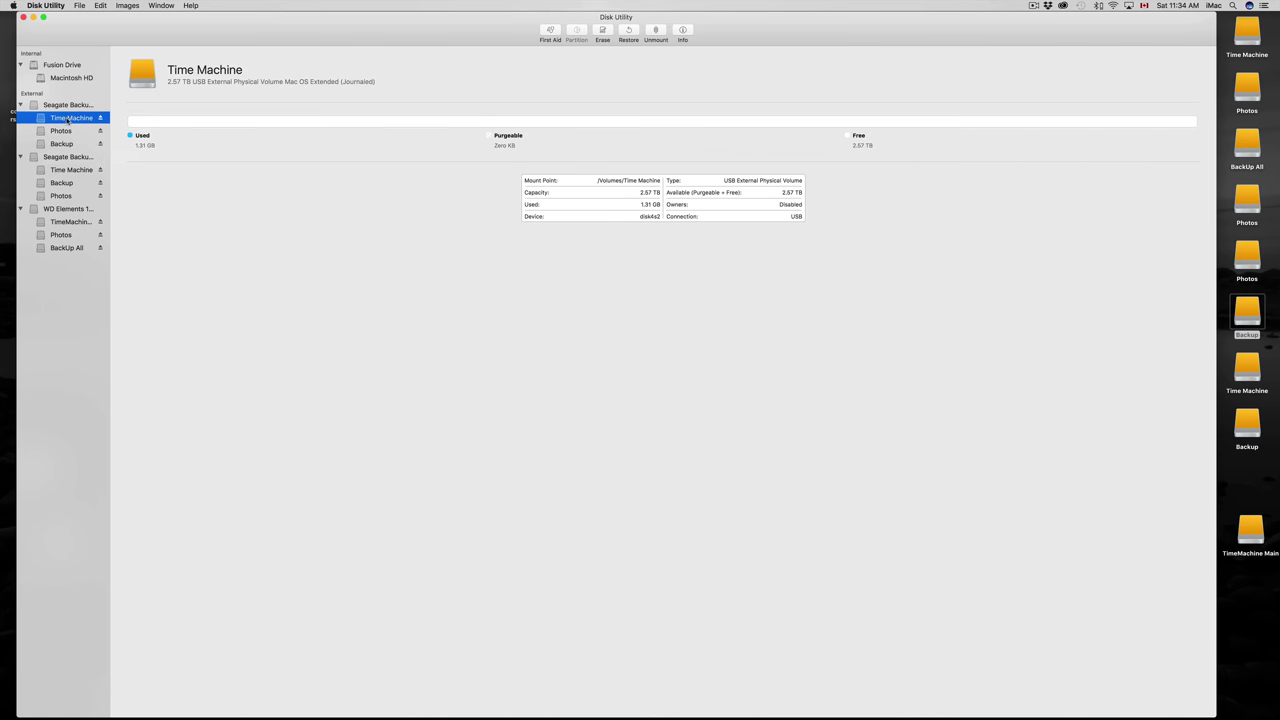
{"action": "left_click", "coordinate": [66, 131]}
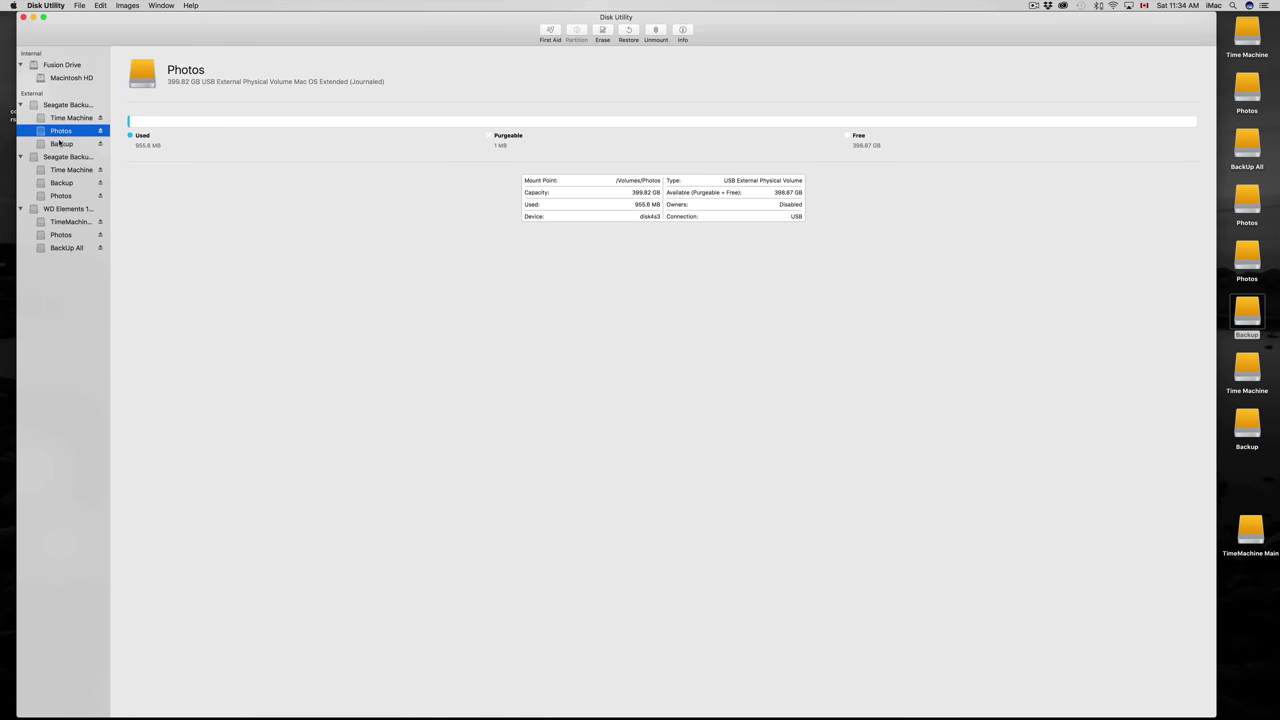
{"action": "left_click", "coordinate": [61, 144]}
- Try erasing the second Seagate Backup+ drive as Untitled, Mac OS Extended (Journaled), GUID Partition Map; close the report and run the erase again
{"action": "left_click", "coordinate": [65, 157]}
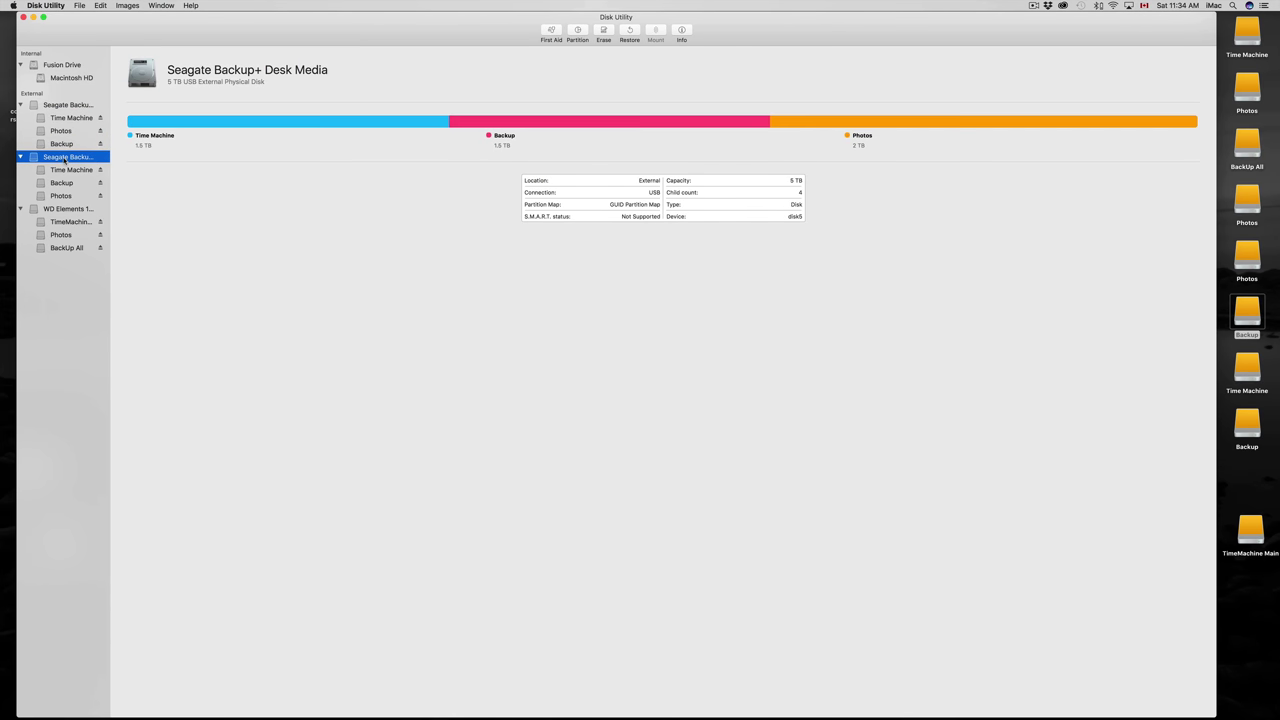
{"action": "left_click", "coordinate": [66, 169]}
{"action": "left_click", "coordinate": [65, 157]}
{"action": "left_click", "coordinate": [601, 35]}
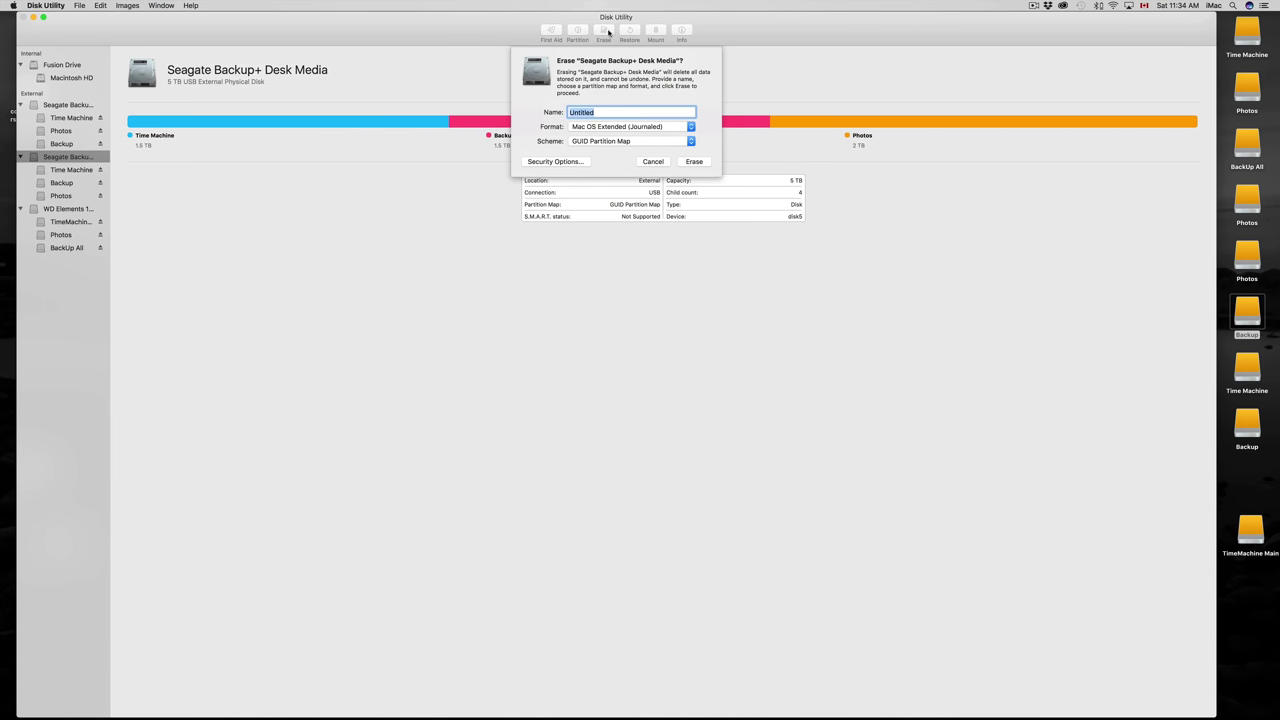
{"action": "left_click", "coordinate": [694, 161]}
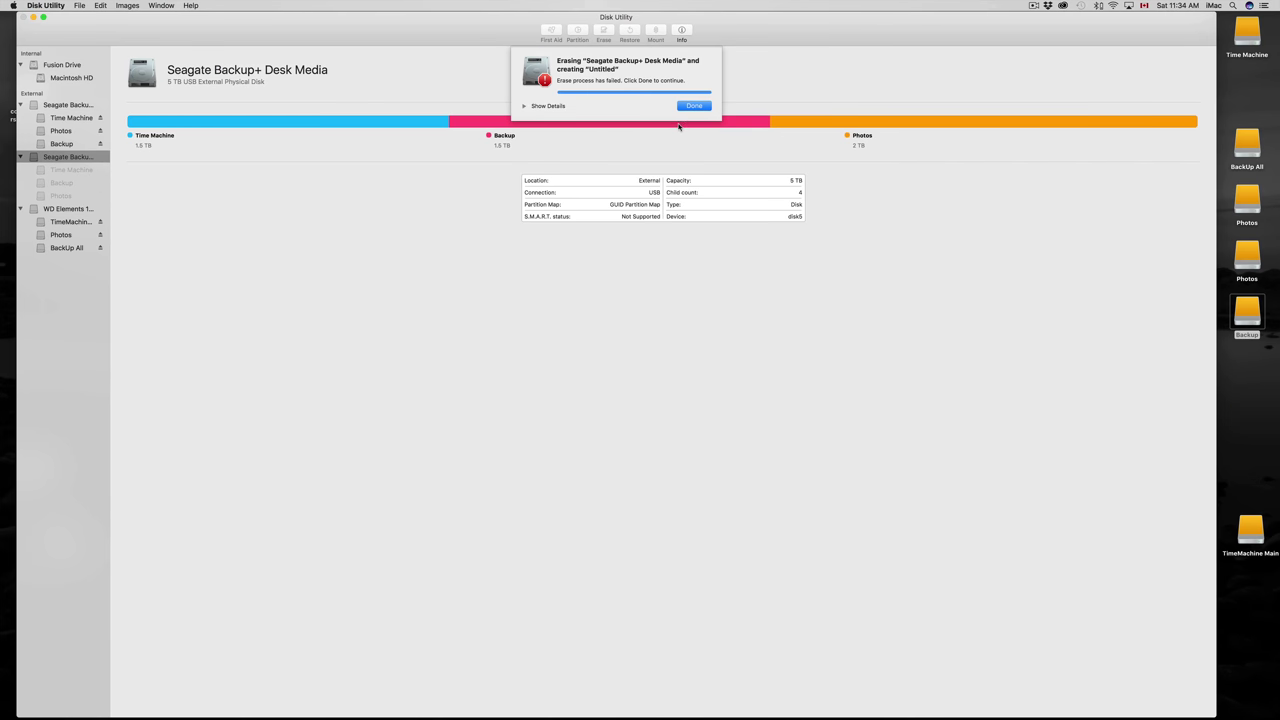
{"action": "left_click", "coordinate": [692, 104]}
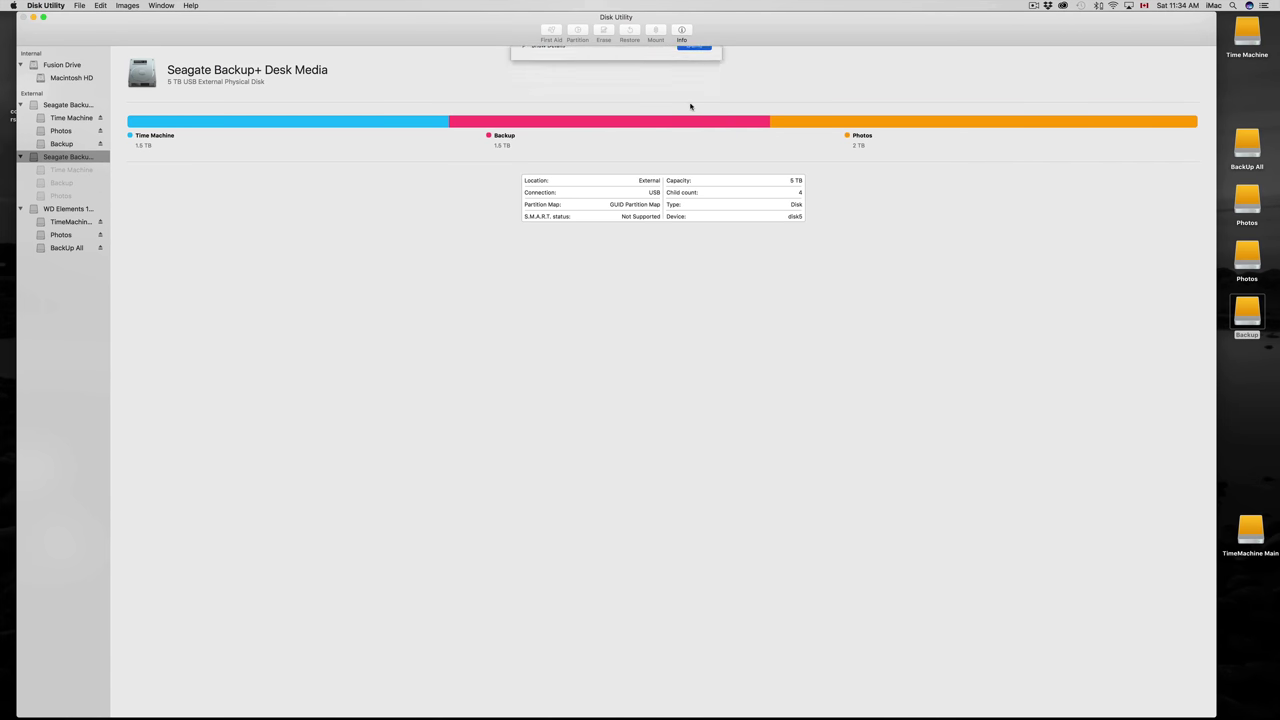
{"action": "left_click", "coordinate": [604, 32]}
{"action": "left_click", "coordinate": [694, 162]}
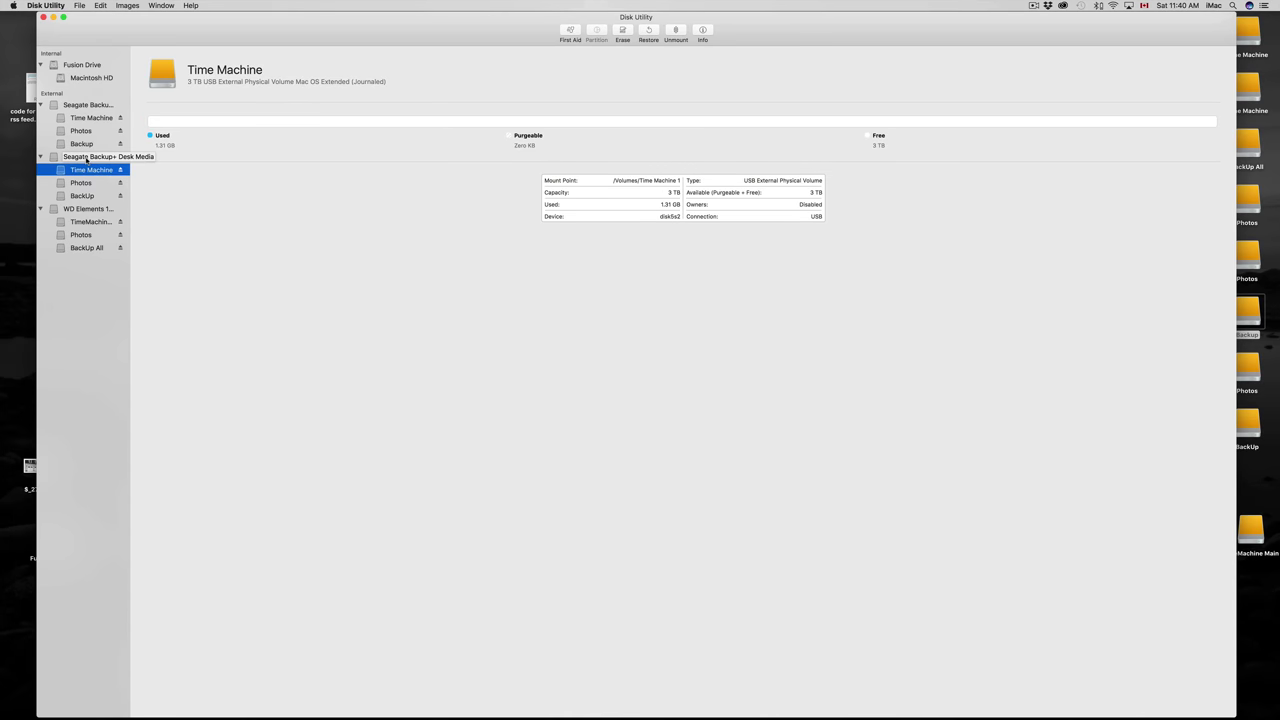
- Examine the second Seagate Backup+ drive's layout and the used space on its Time Machine, Photos and BackUp volumes
{"action": "left_click", "coordinate": [86, 158]}
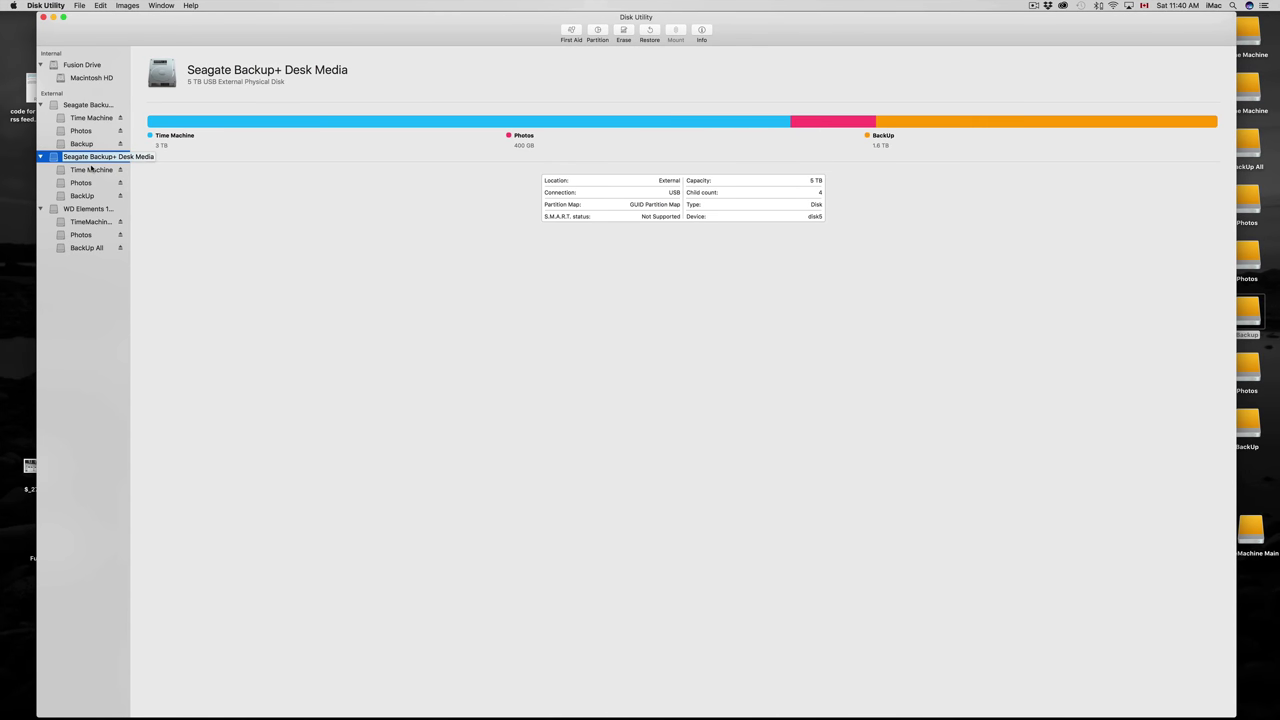
{"action": "left_click", "coordinate": [90, 170]}
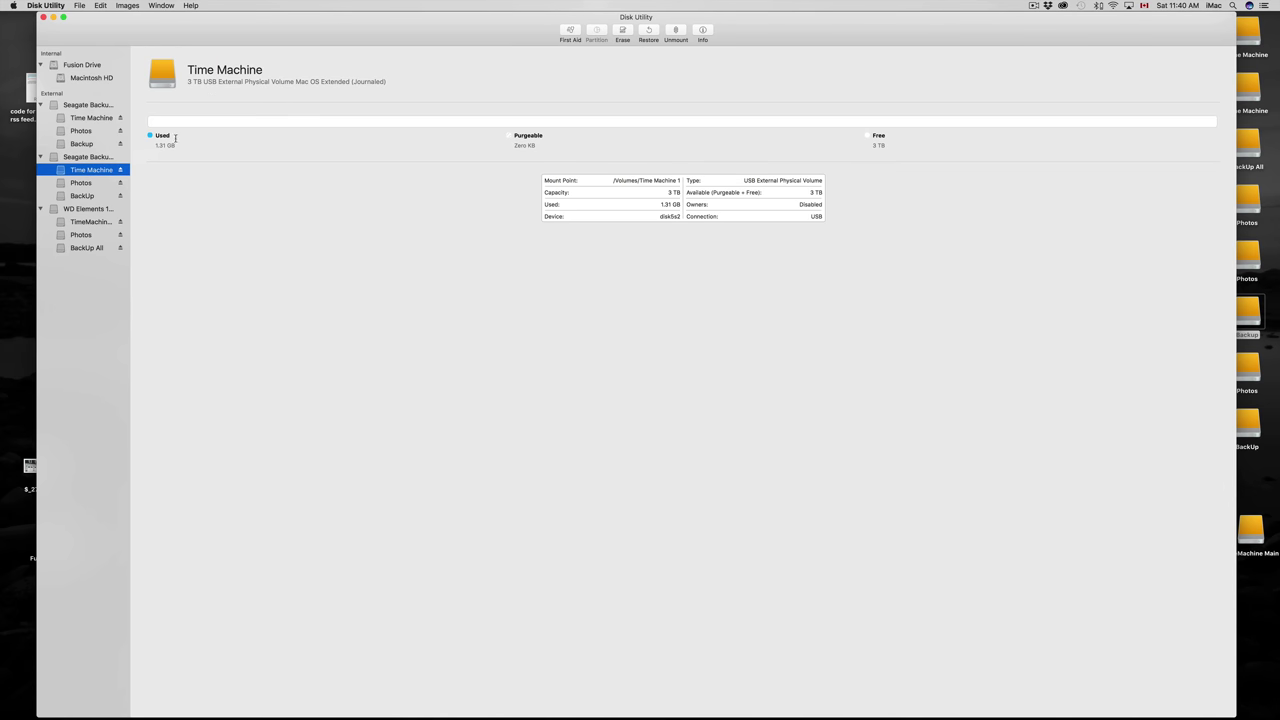
{"action": "left_click_drag", "start_coordinate": [176, 146], "coordinate": [153, 146]}
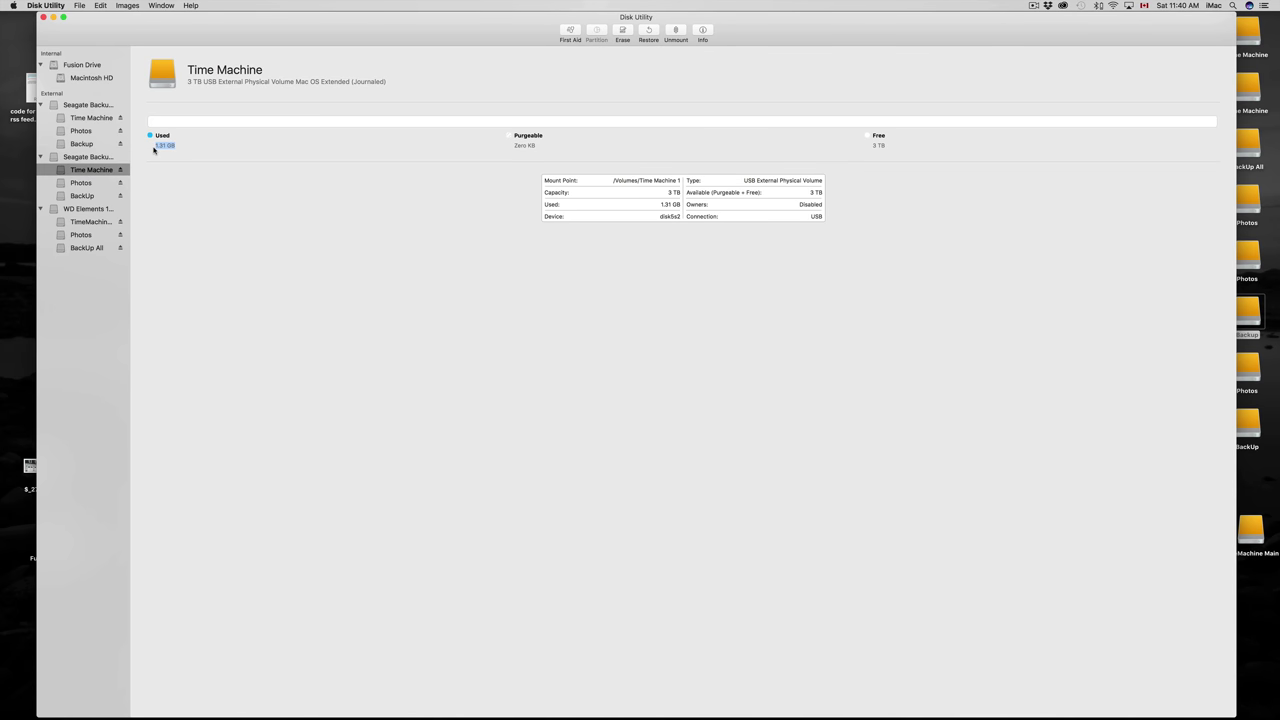
{"action": "left_click", "coordinate": [83, 186]}
{"action": "left_click_drag", "start_coordinate": [155, 146], "coordinate": [203, 144]}
{"action": "left_click", "coordinate": [83, 196]}
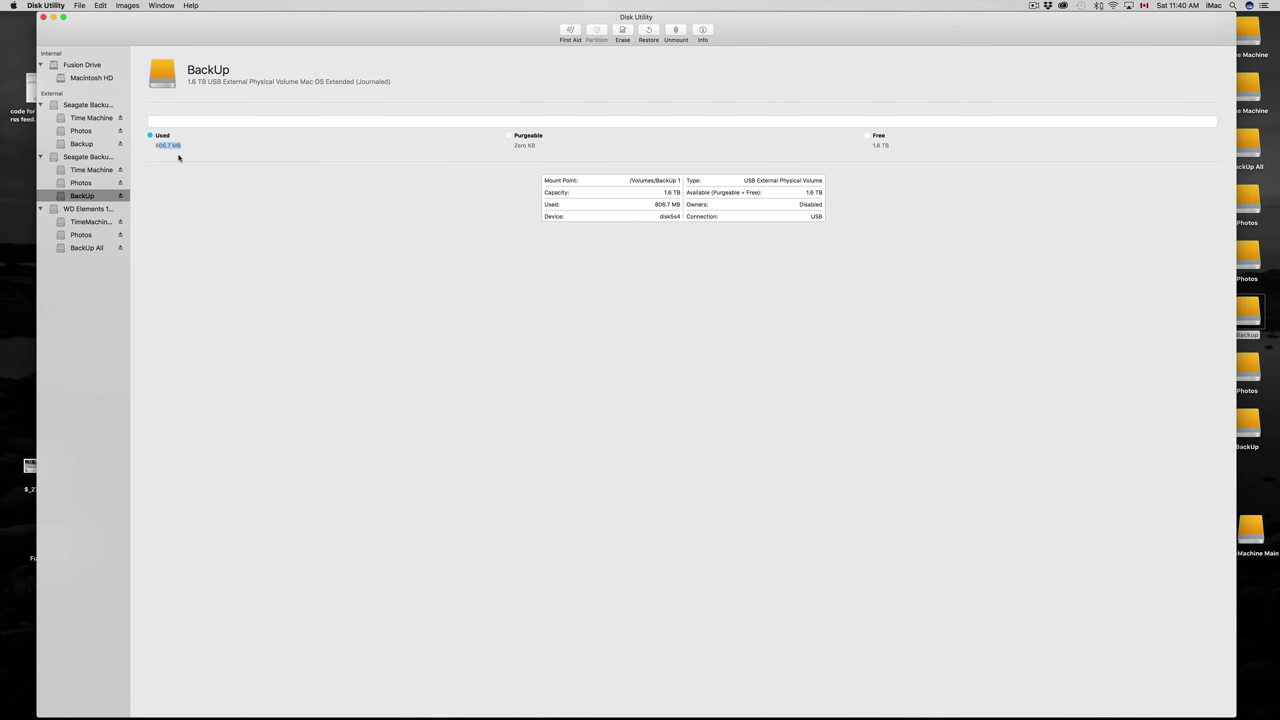
{"action": "left_click", "coordinate": [85, 184]}
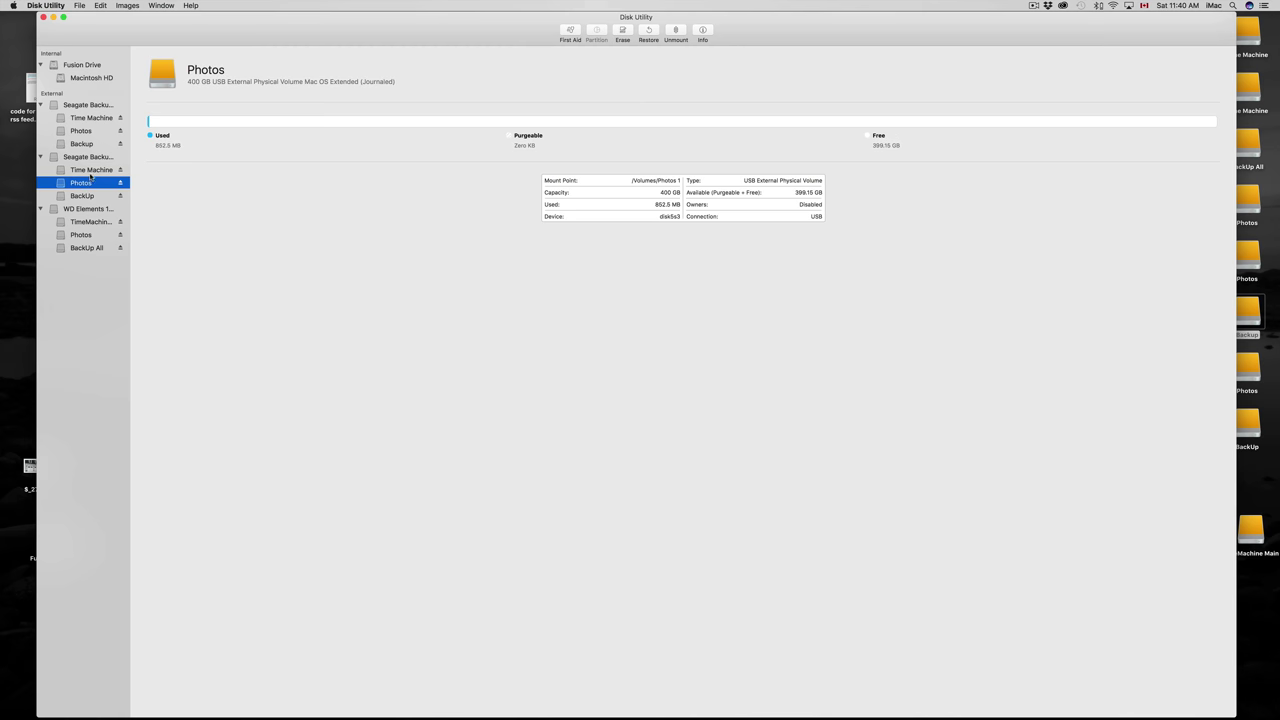
- Check the Time Machine, Photos and BackUp volumes on the second Seagate Backup+ drive, and close Disk Utility
{"action": "left_click", "coordinate": [92, 171]}
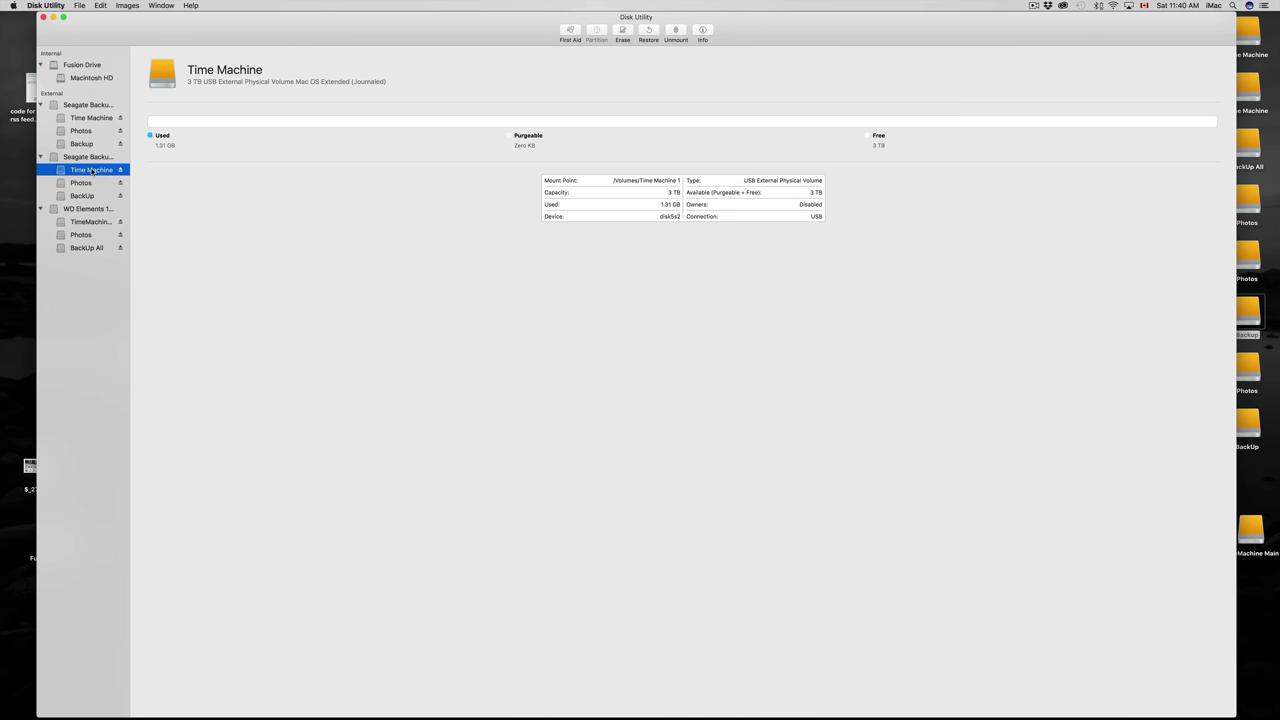
{"action": "left_click", "coordinate": [85, 184]}
{"action": "left_click", "coordinate": [83, 196]}
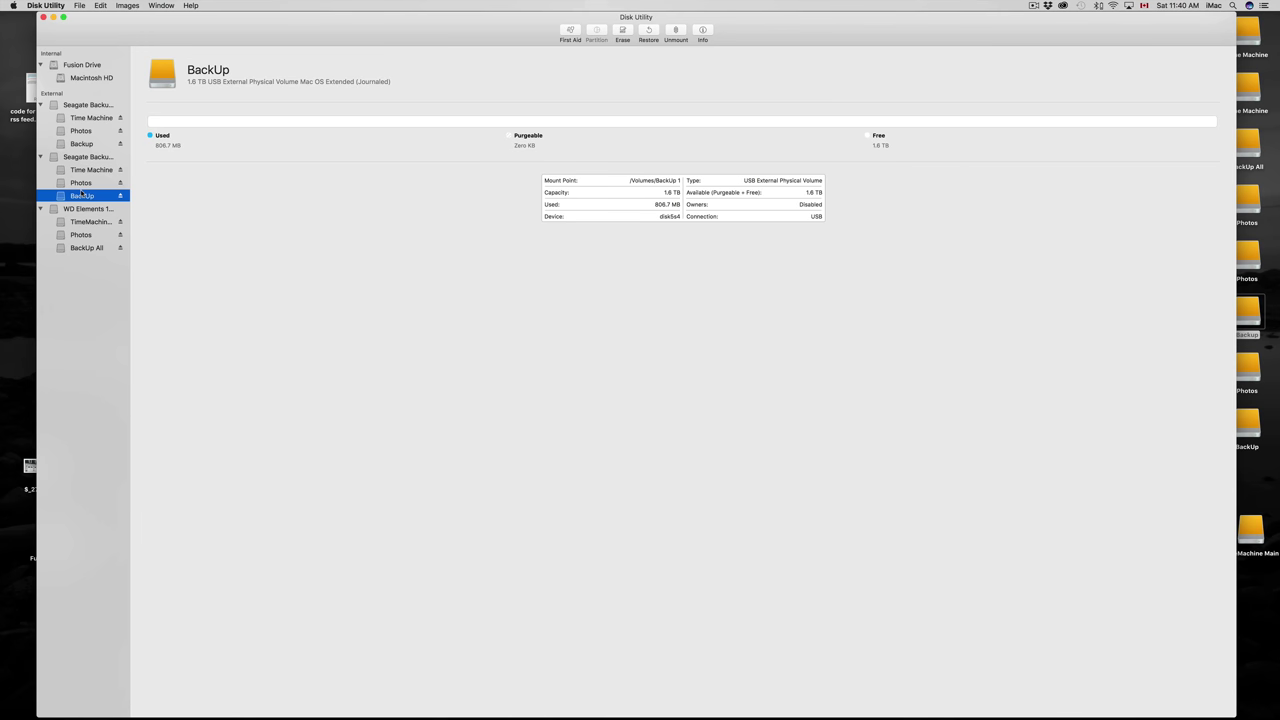
{"action": "left_click_drag", "start_coordinate": [134, 33], "coordinate": [126, 33]}
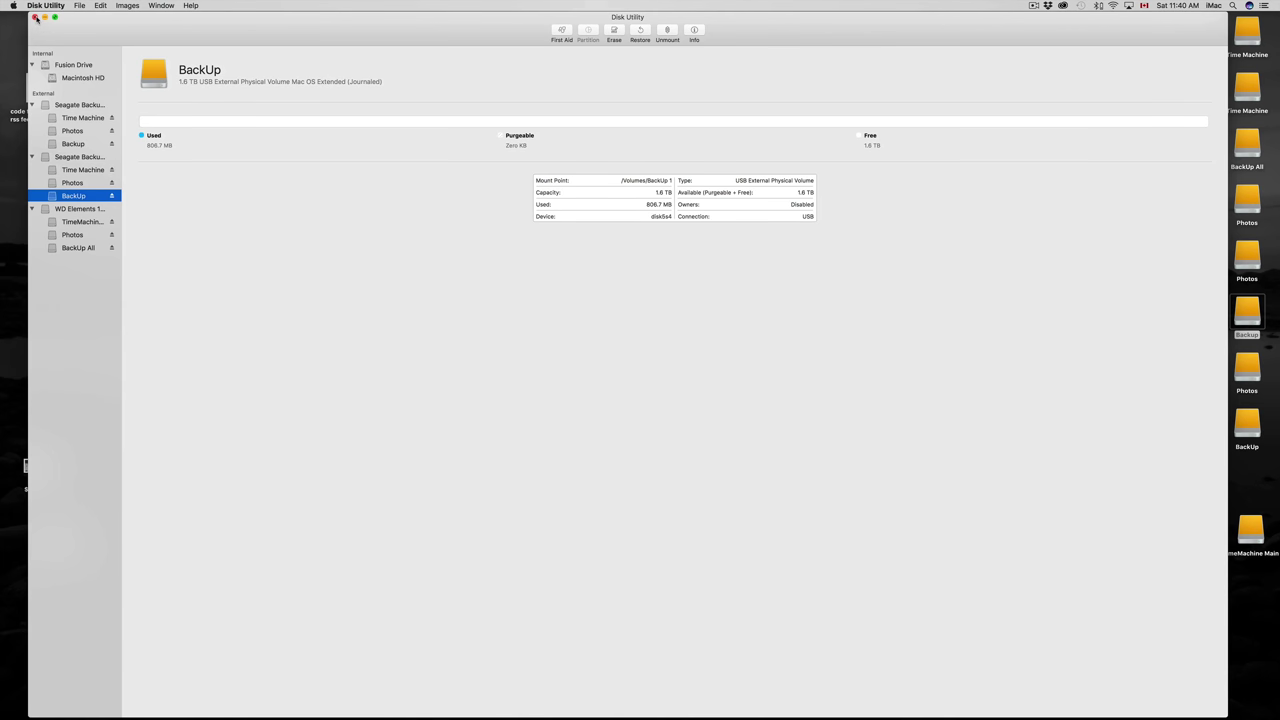
{"action": "left_click", "coordinate": [35, 18]}
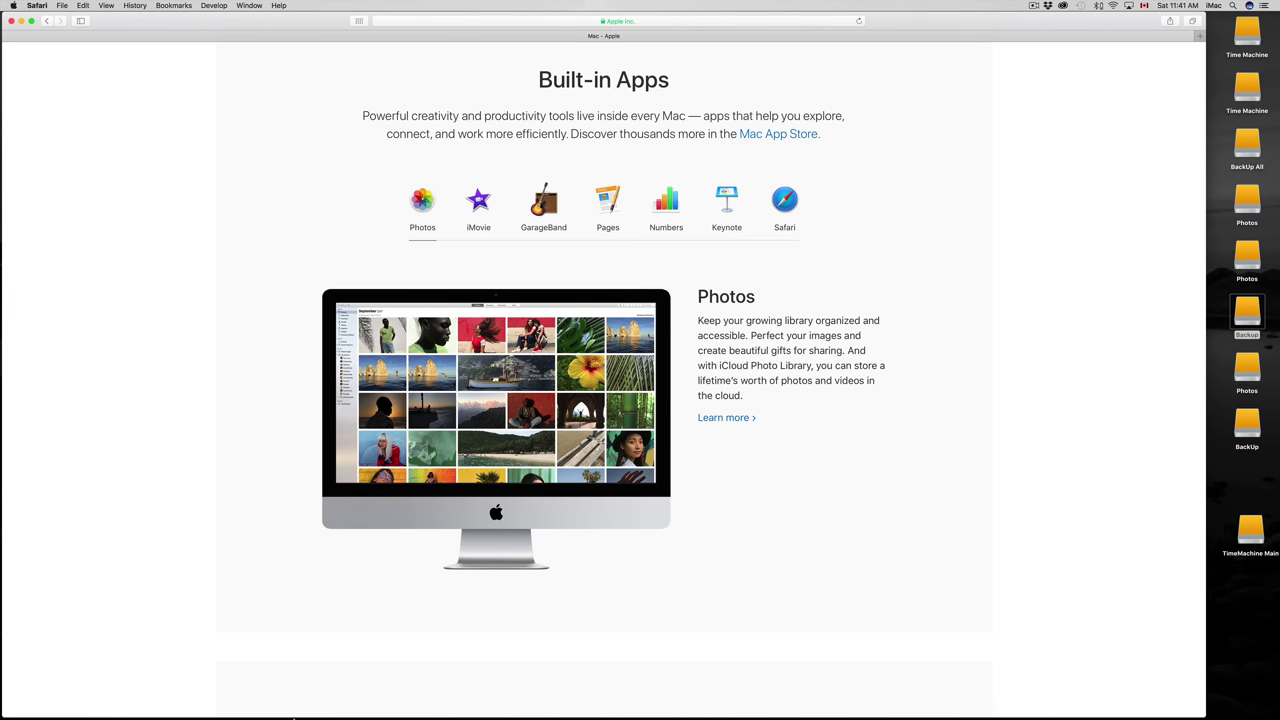
- Open the BackUp All volume in Finder and place its window in the desktop's upper-left area
{"action": "mouse_move", "coordinate": [199, 712]}
{"action": "left_click", "coordinate": [1255, 95]}
{"action": "left_click", "coordinate": [1253, 150]}
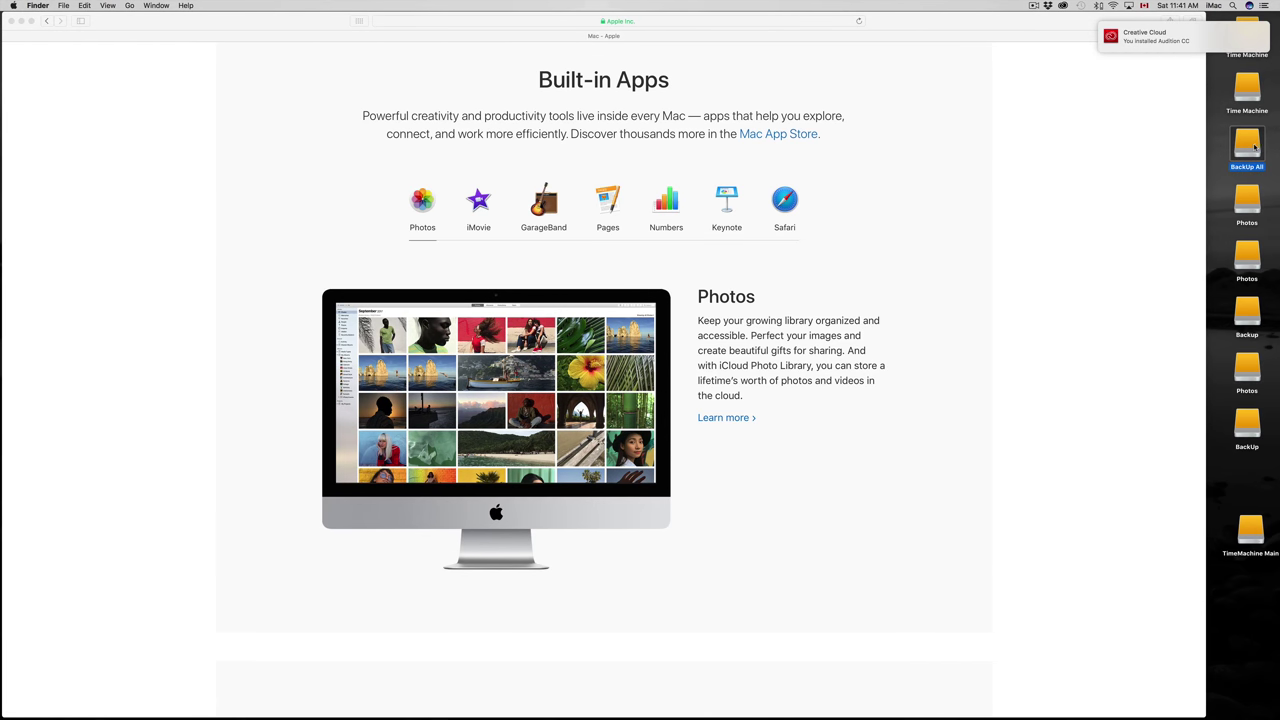
{"action": "double_click", "coordinate": [1253, 147]}
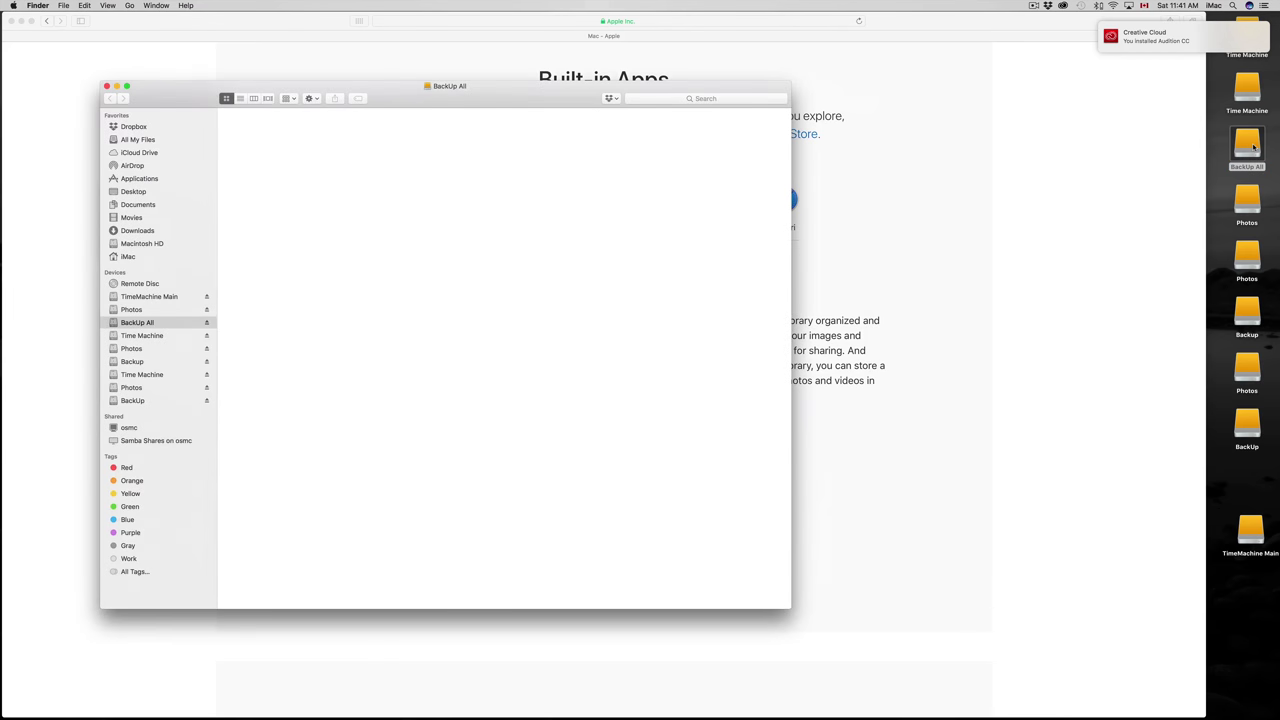
{"action": "mouse_move", "coordinate": [514, 103]}
{"action": "left_mouse_down"}
{"action": "mouse_move", "coordinate": [482, 97]}
{"action": "mouse_move", "coordinate": [492, 115]}
{"action": "left_mouse_up"}
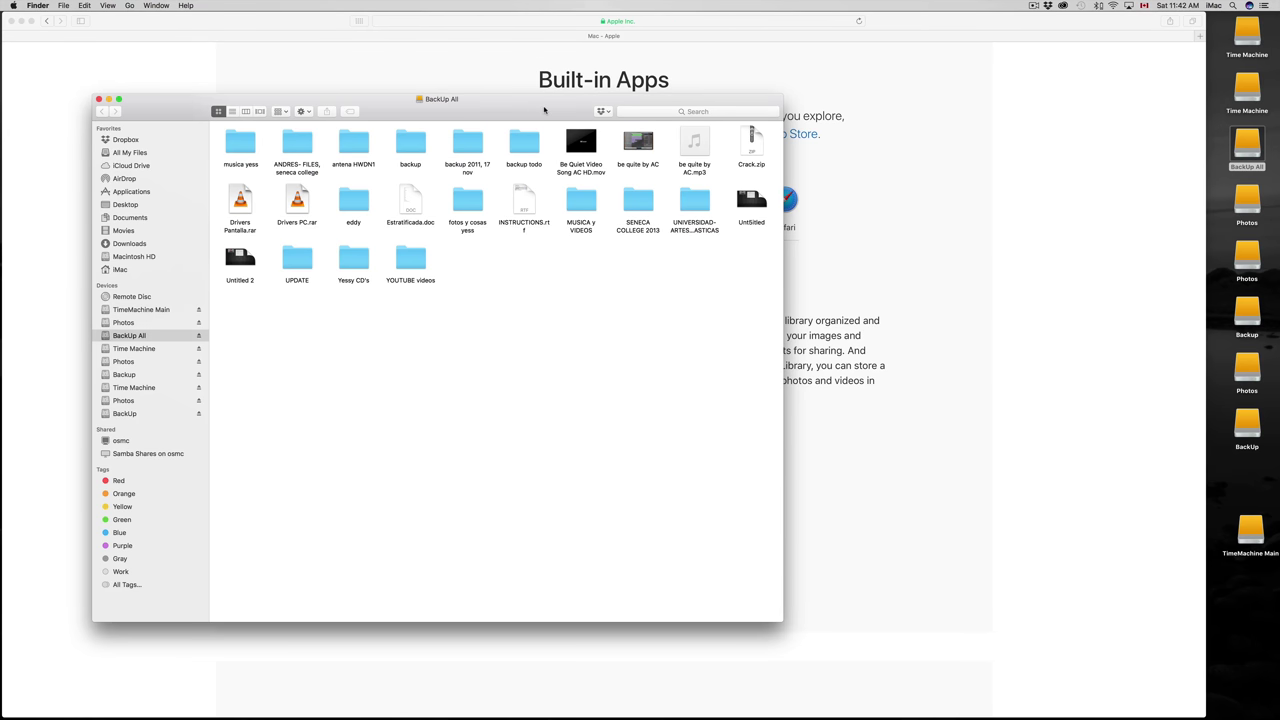
{"action": "left_click_drag", "start_coordinate": [544, 110], "coordinate": [460, 38]}
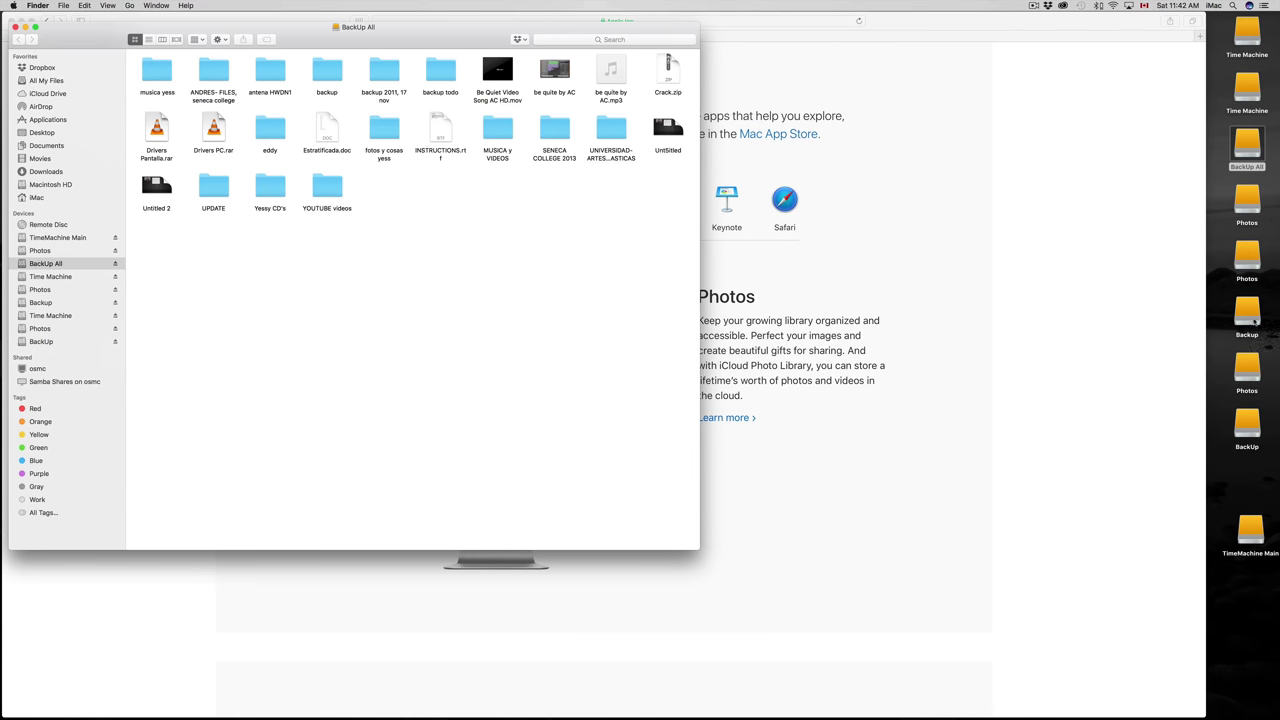
- Open the first Seagate drive's Backup volume, place its window beside the BackUp All window and enlarge it
{"action": "left_click", "coordinate": [1248, 316]}
{"action": "double_click", "coordinate": [1248, 316]}
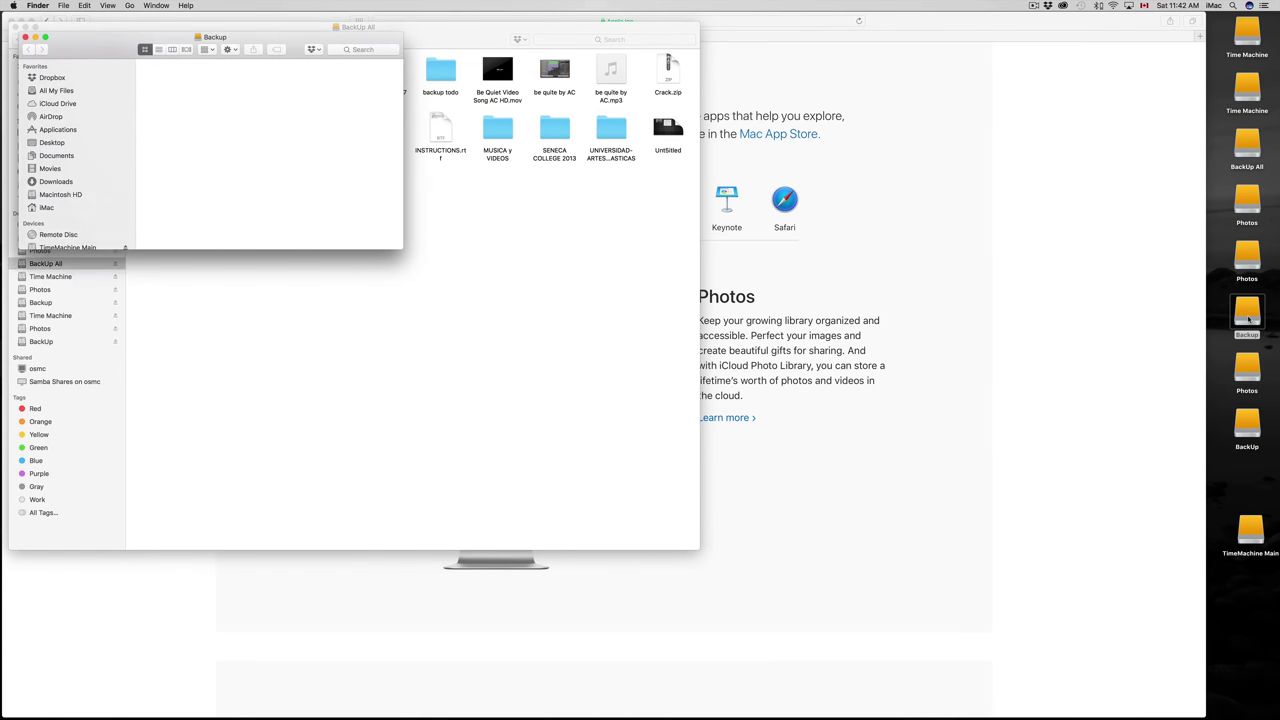
{"action": "left_click_drag", "start_coordinate": [257, 36], "coordinate": [915, 28]}
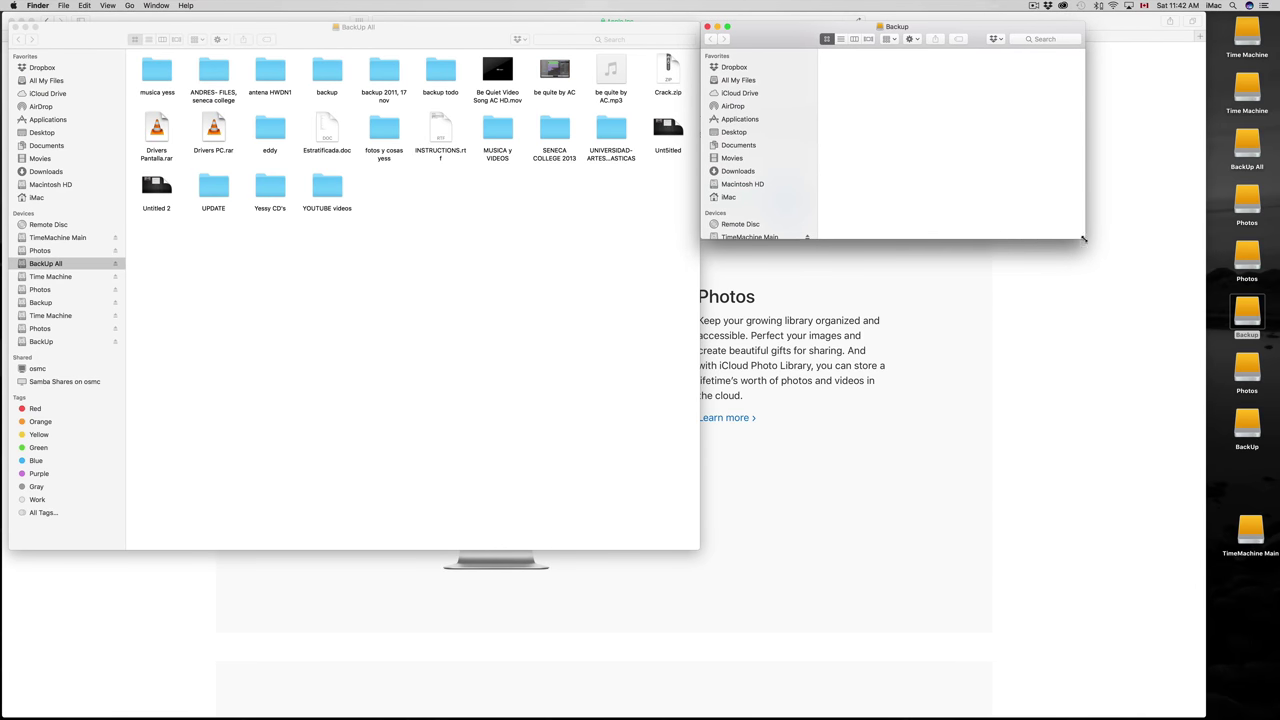
{"action": "left_click_drag", "start_coordinate": [1086, 240], "coordinate": [1173, 523]}
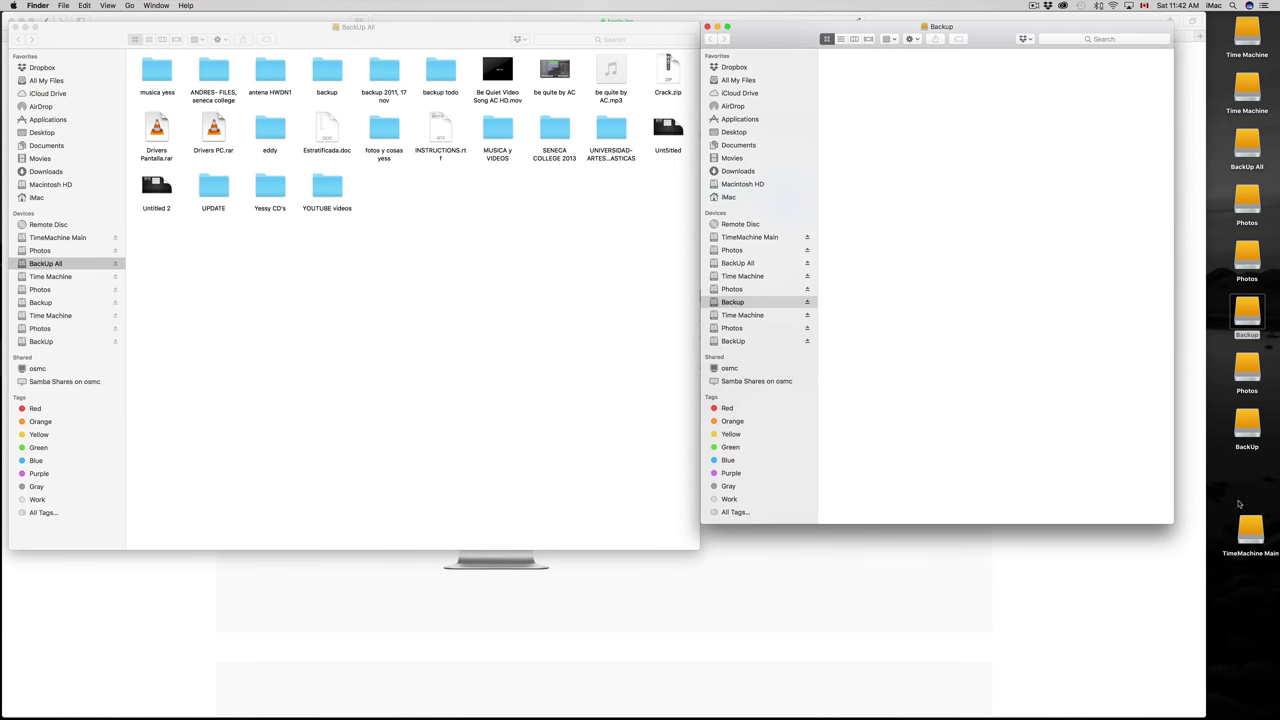
- Open the second Seagate drive's BackUp volume, enlarge its window and place it over the lower part of the Backup window
{"action": "double_click", "coordinate": [1248, 430]}
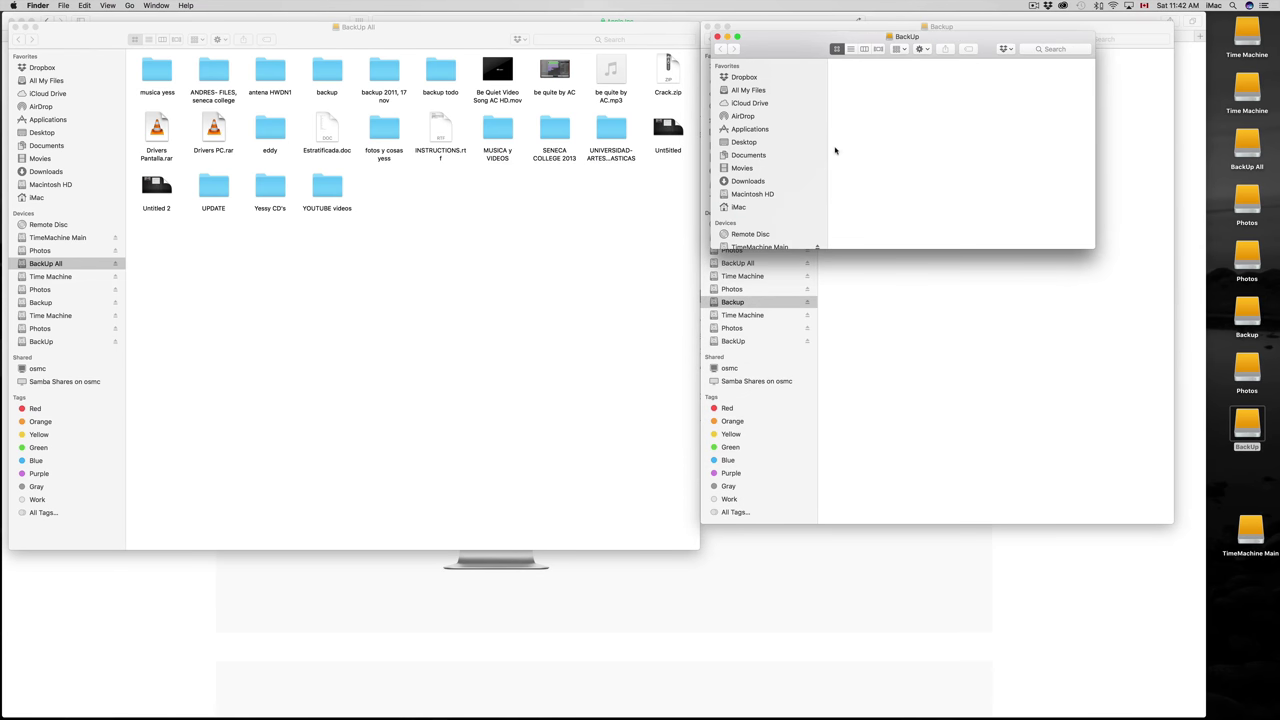
{"action": "left_click_drag", "start_coordinate": [799, 47], "coordinate": [361, 260]}
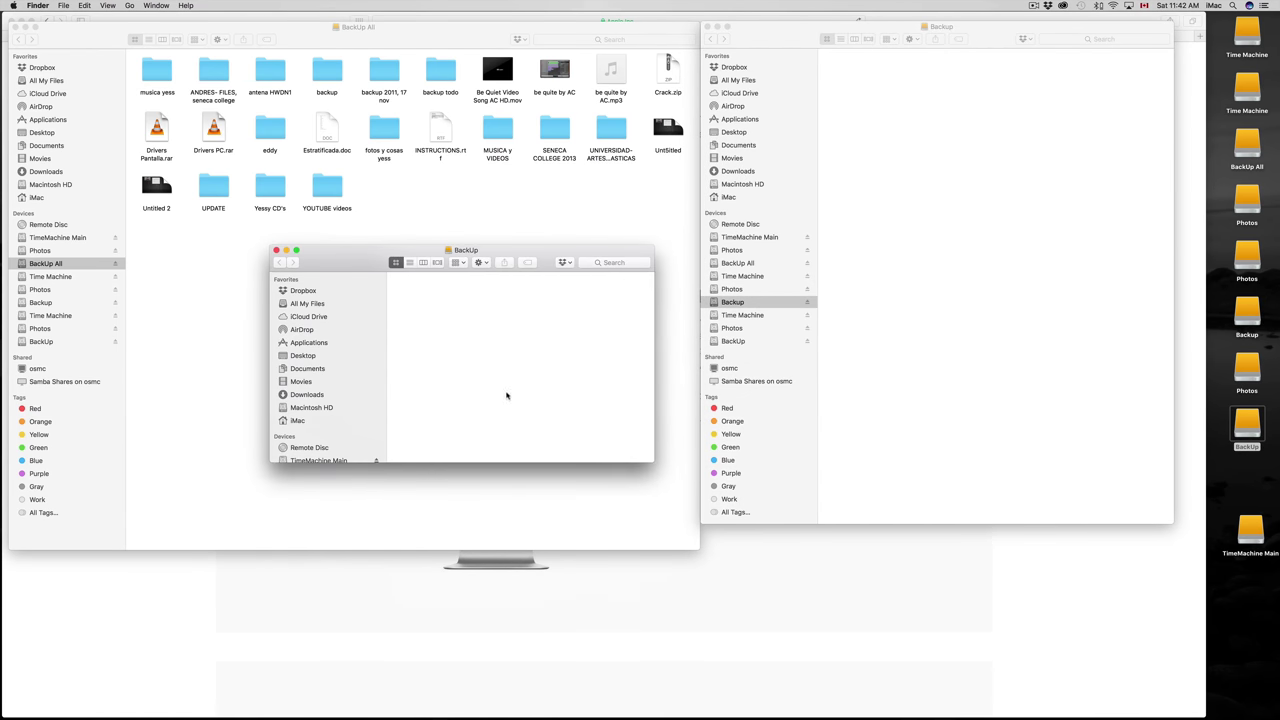
{"action": "left_click_drag", "start_coordinate": [652, 461], "coordinate": [798, 610]}
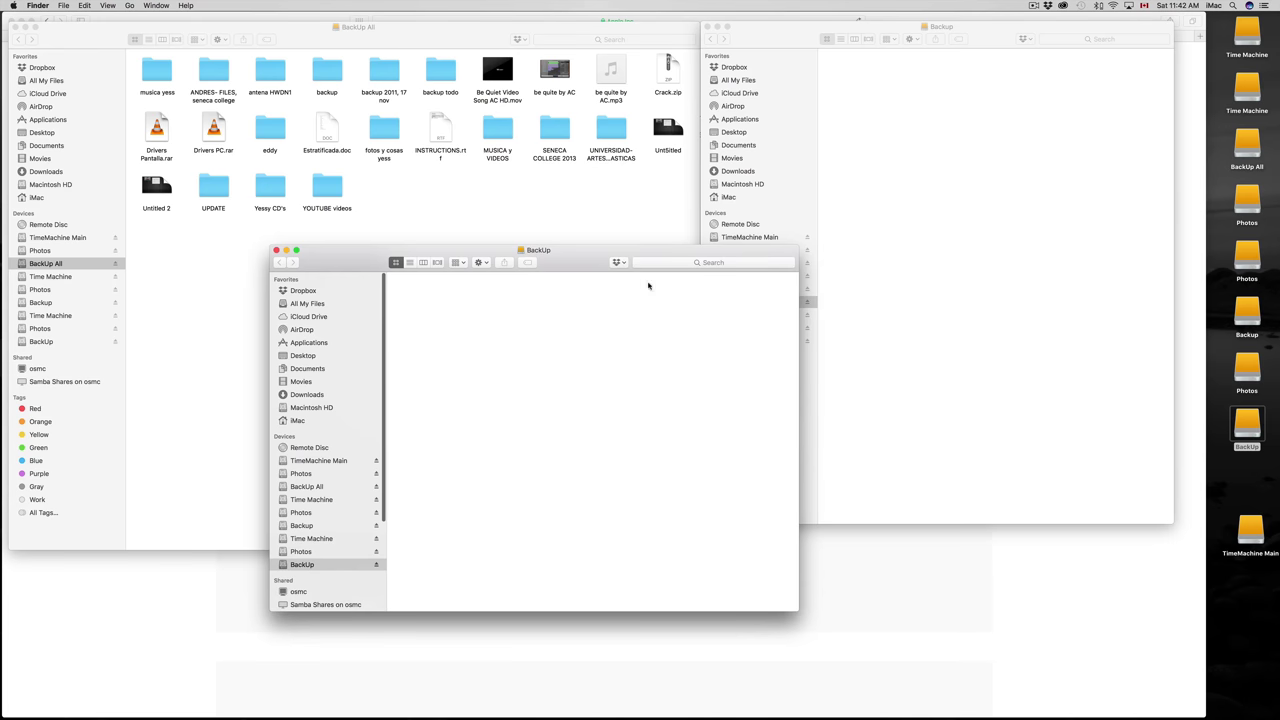
{"action": "left_click_drag", "start_coordinate": [584, 254], "coordinate": [1015, 322]}
{"action": "left_click", "coordinate": [598, 223]}
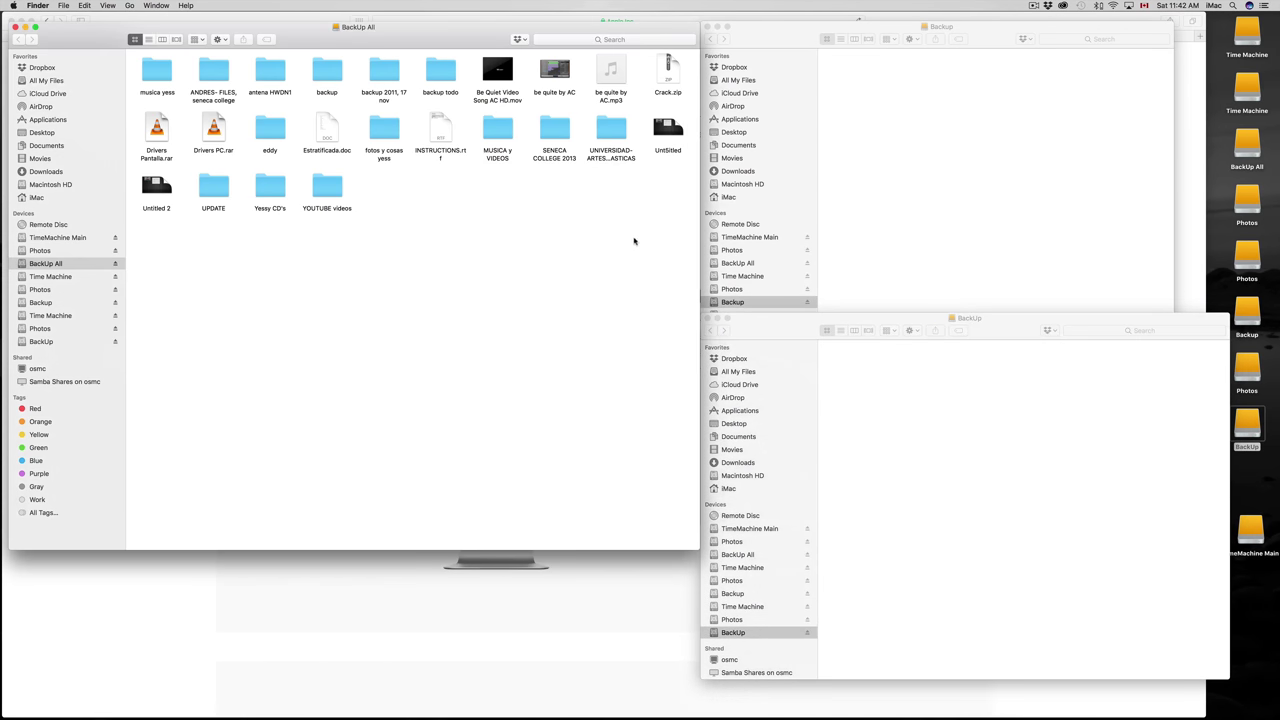
{"action": "left_click_drag", "start_coordinate": [663, 316], "coordinate": [152, 68]}
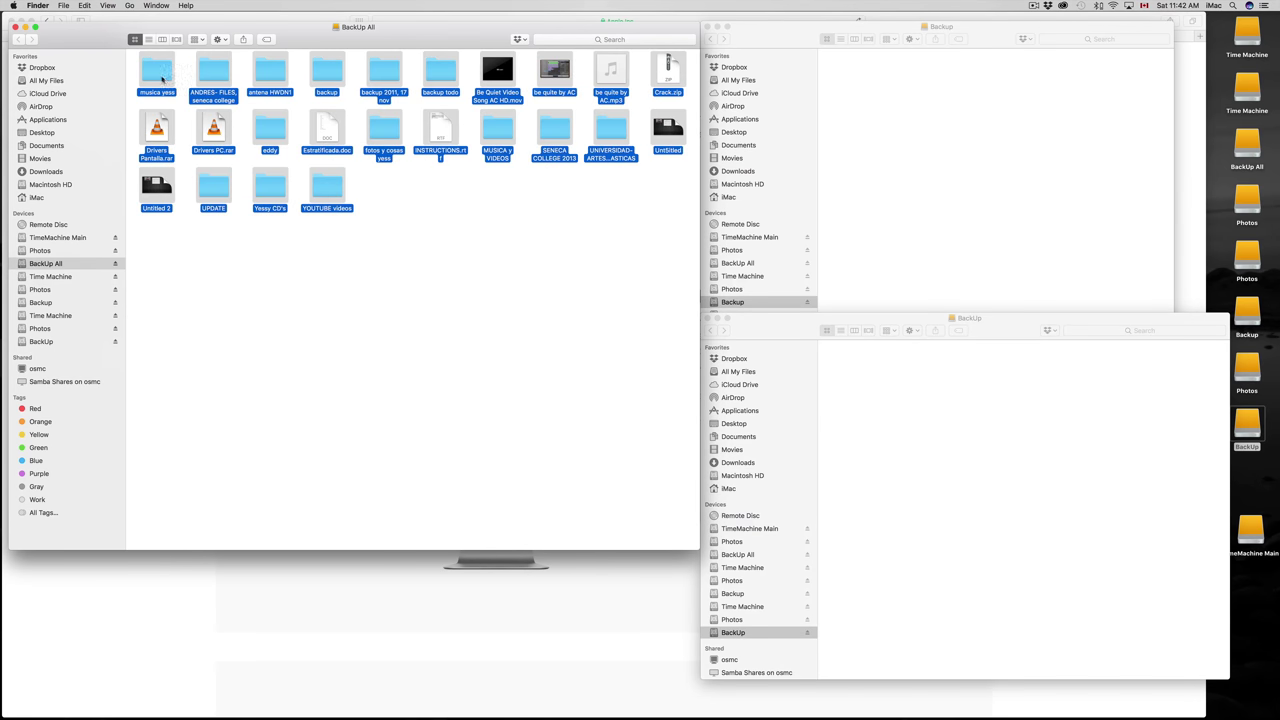
{"action": "right_click", "coordinate": [166, 80]}
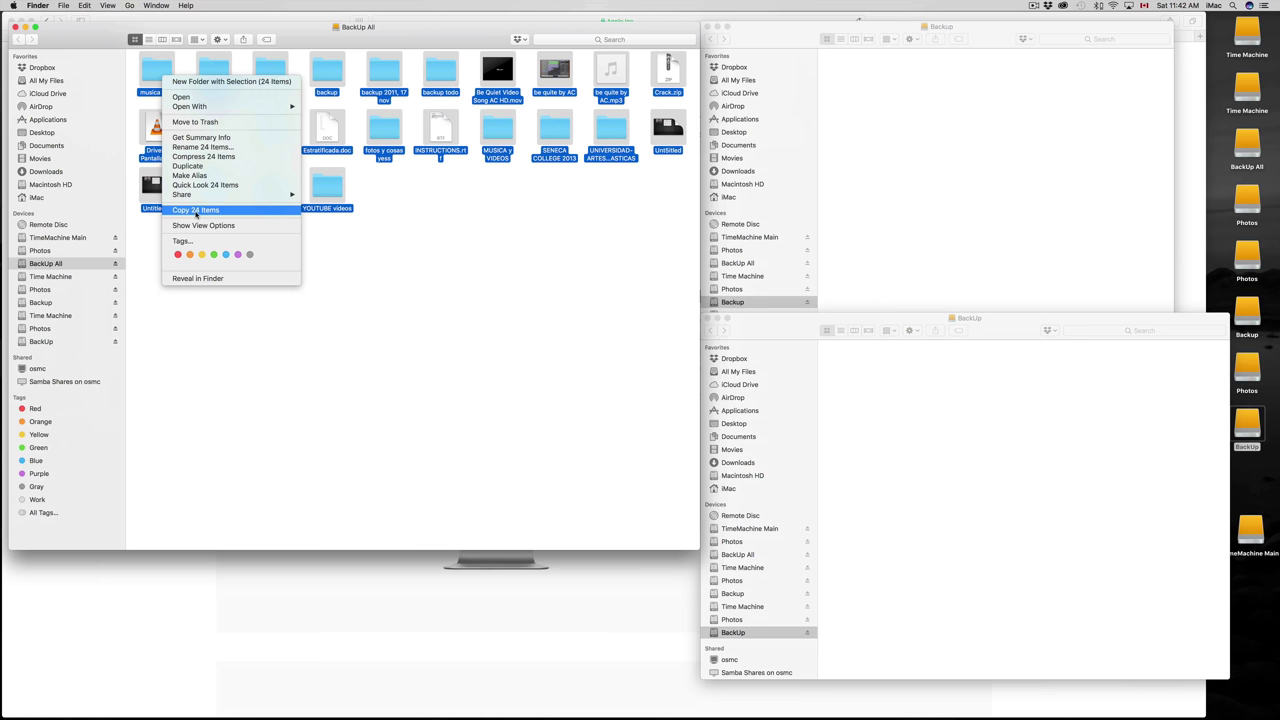
{"action": "left_click", "coordinate": [452, 216]}
{"action": "left_click", "coordinate": [442, 218]}
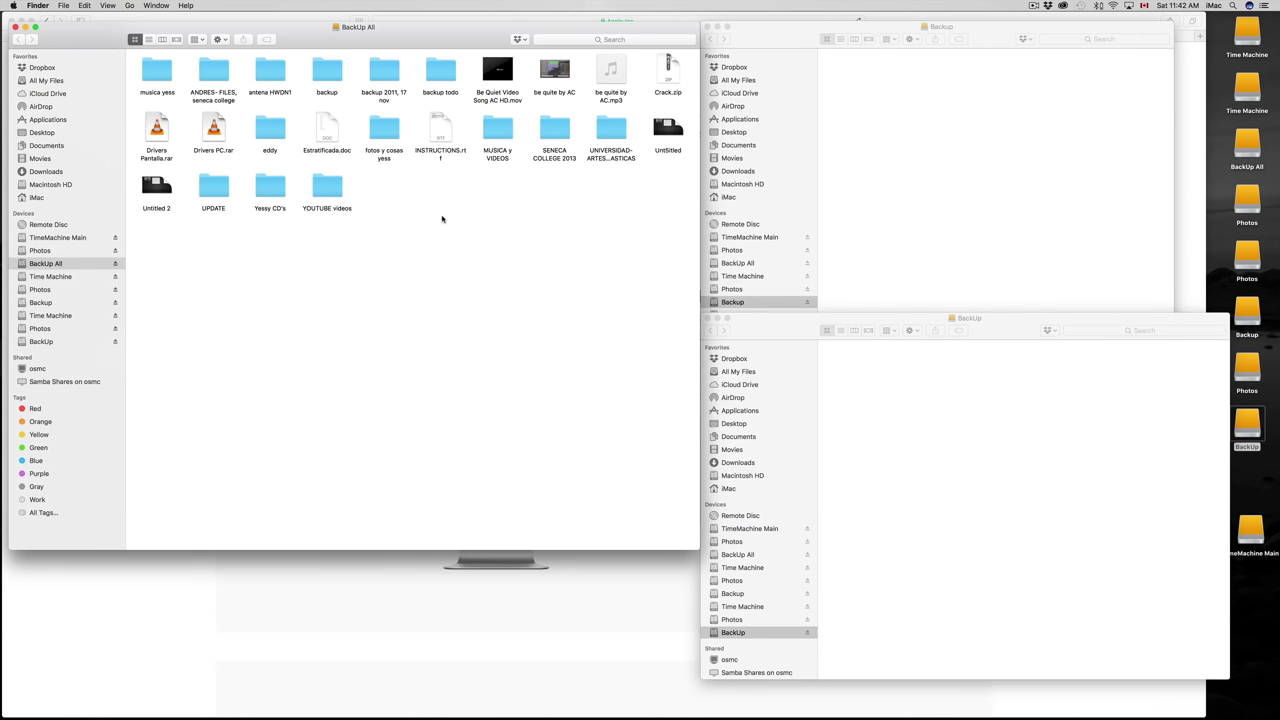
- Copy all 24 items from the BackUp All volume and paste them into the first Seagate drive's Backup volume
{"action": "key", "text": "super+a"}
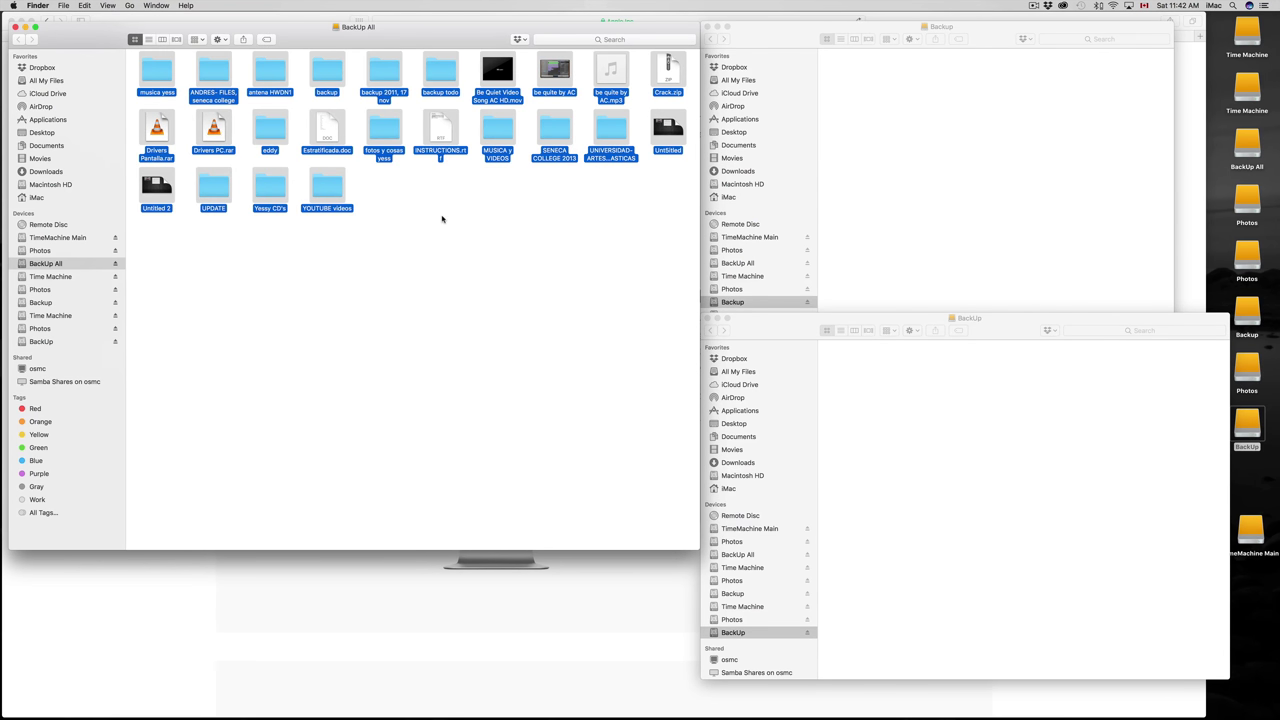
{"action": "key", "text": "super+c"}
{"action": "left_click", "coordinate": [940, 137]}
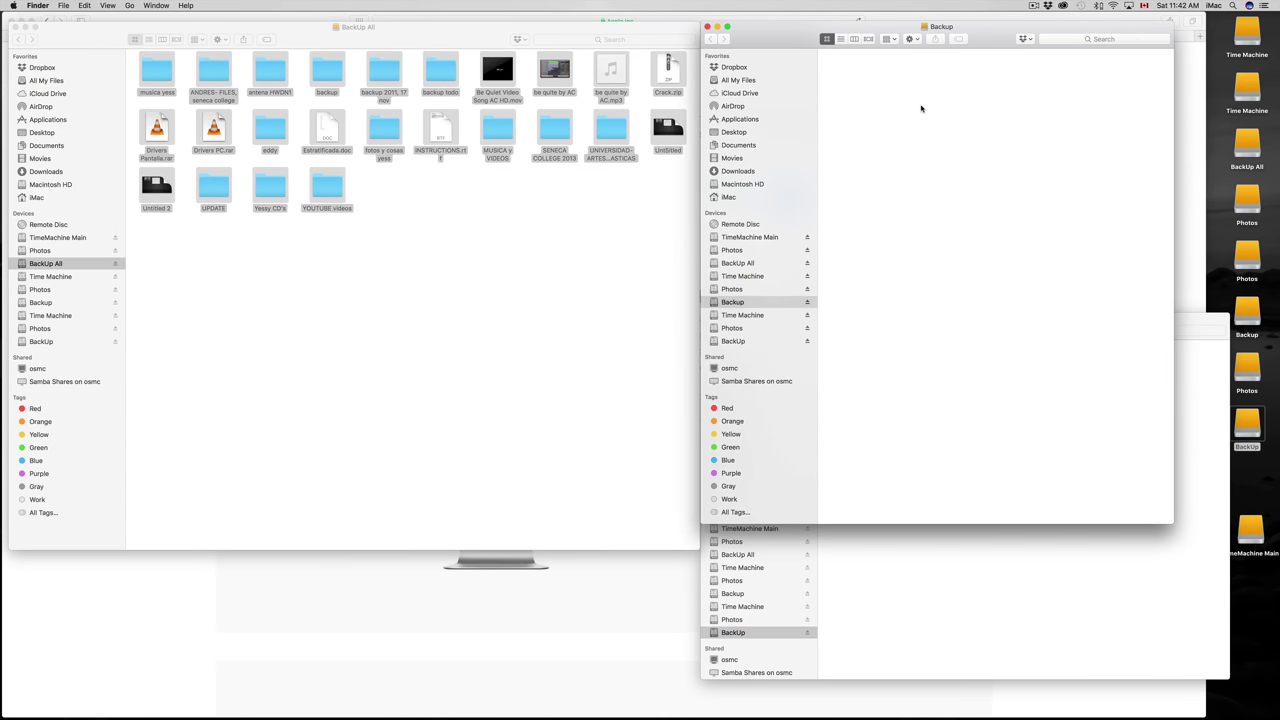
{"action": "right_click", "coordinate": [921, 108]}
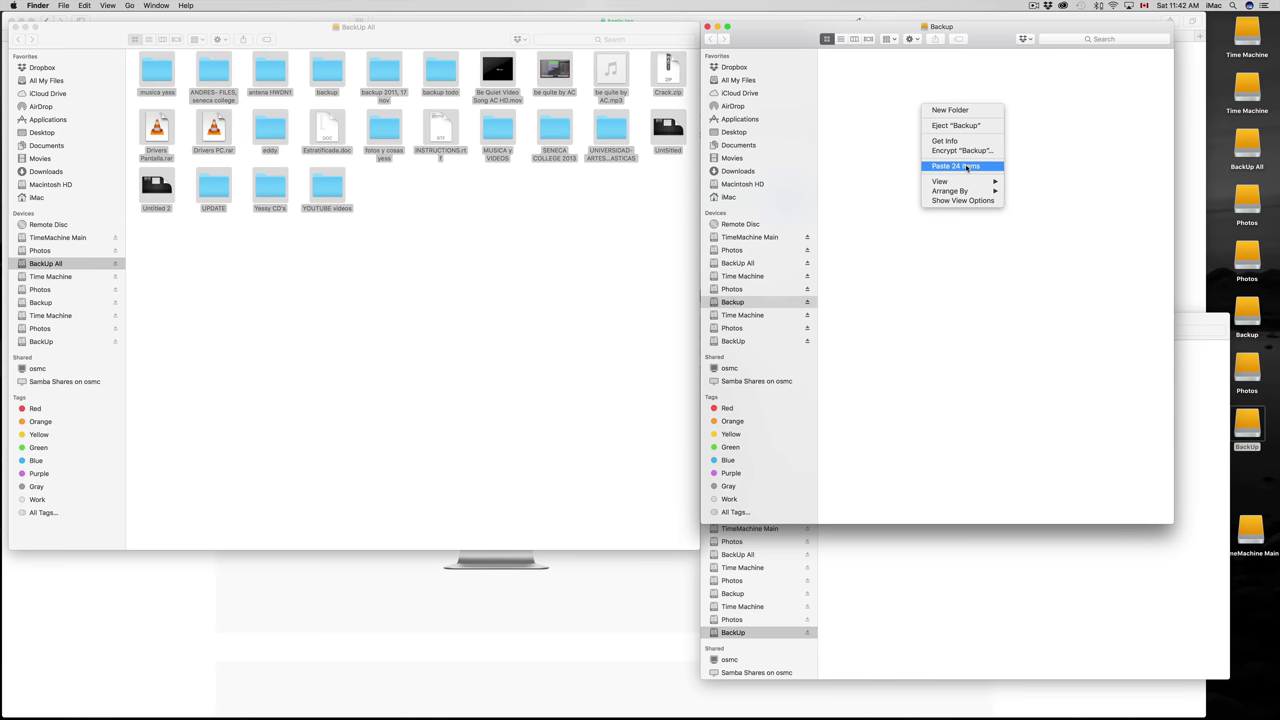
{"action": "left_click", "coordinate": [888, 172]}
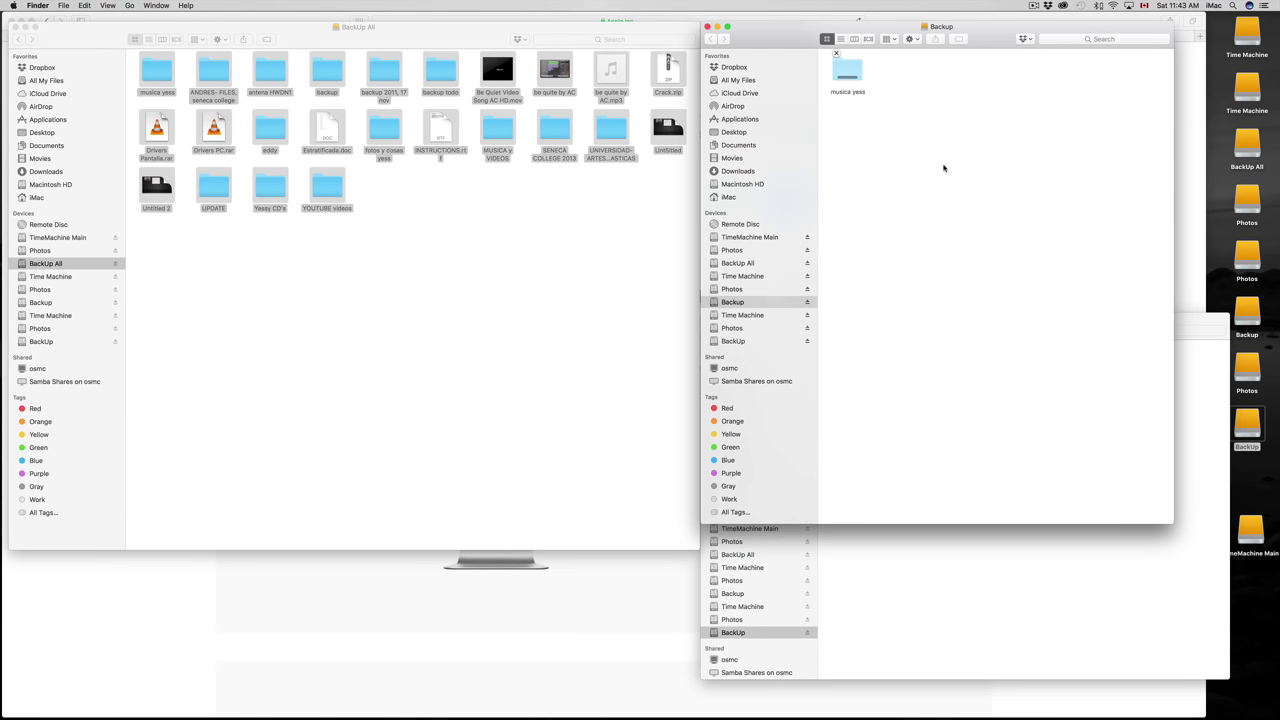
- Paste the copied items into the second Seagate drive's BackUp volume, and clear away the BackUp All window and the copy progress window
{"action": "left_click", "coordinate": [952, 608]}
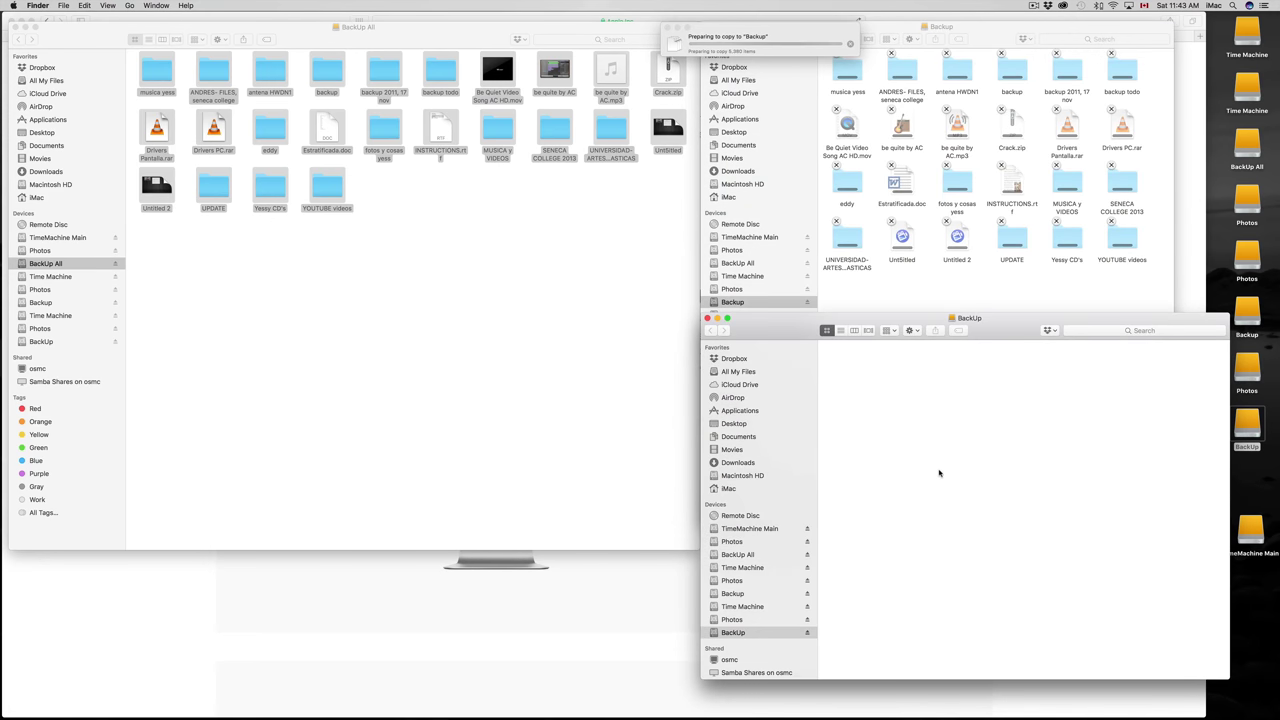
{"action": "key", "text": "super+v"}
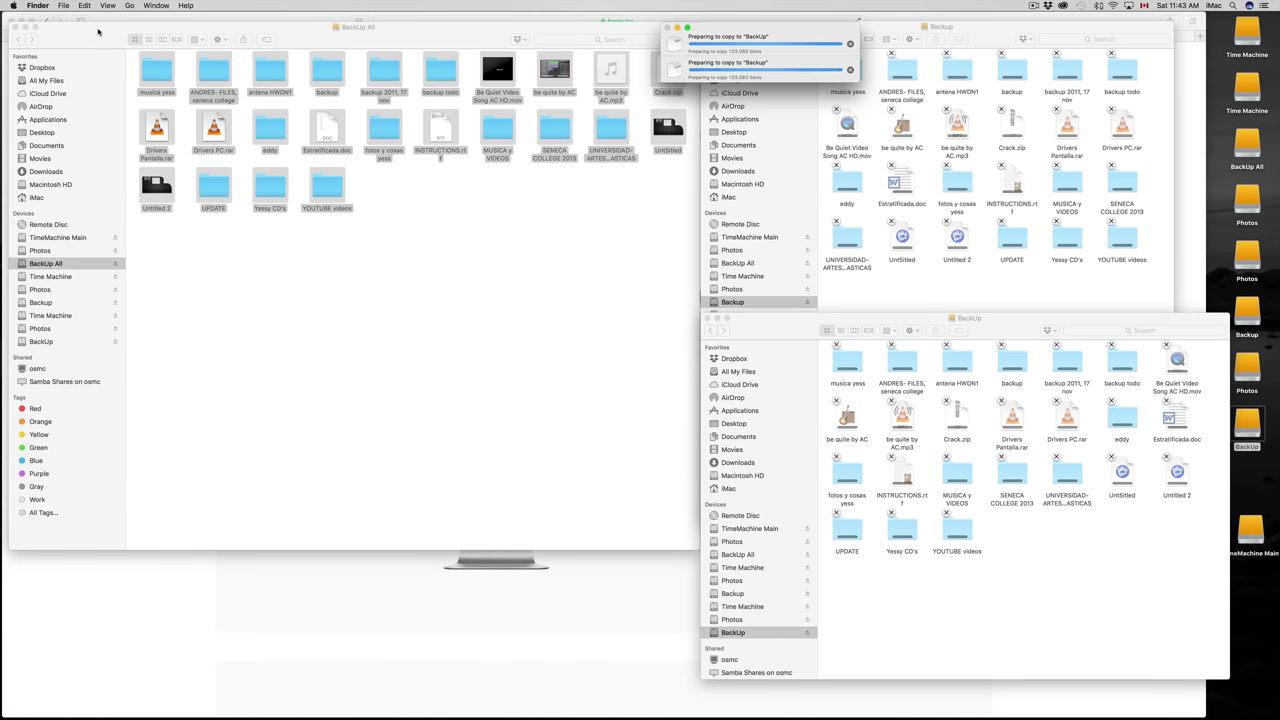
{"action": "left_click", "coordinate": [13, 26]}
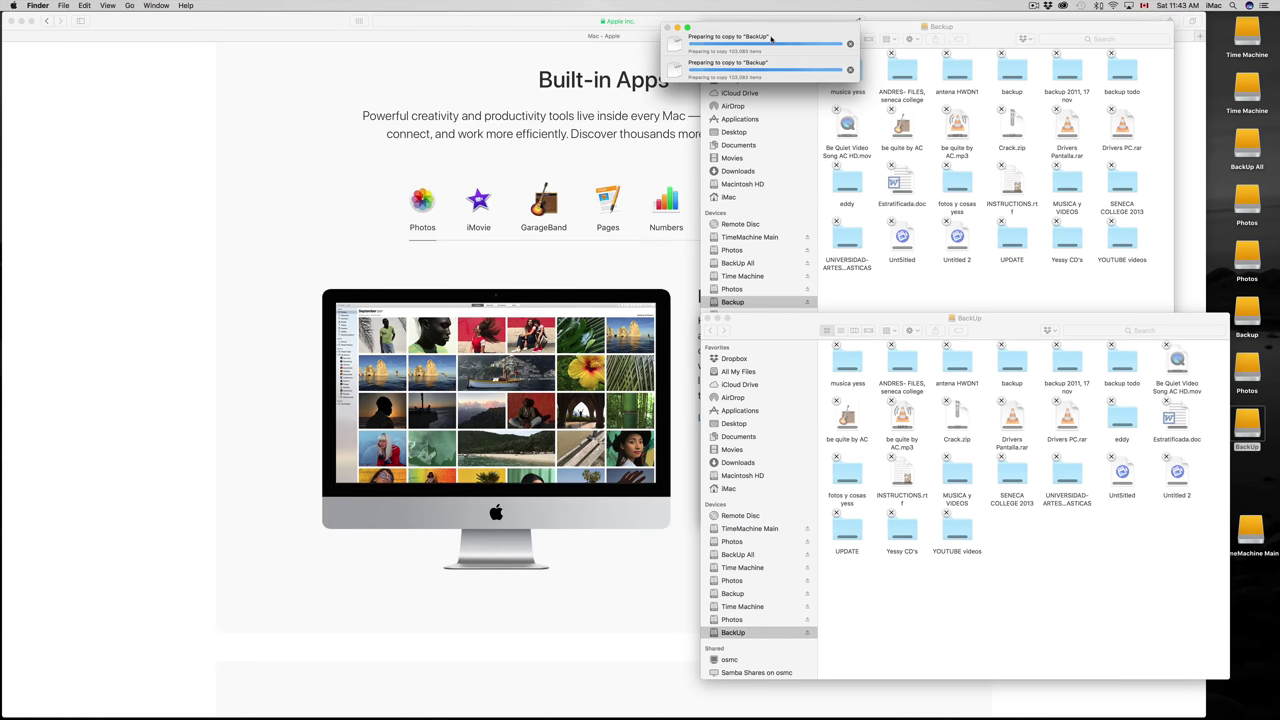
{"action": "left_click_drag", "start_coordinate": [773, 32], "coordinate": [262, 65]}
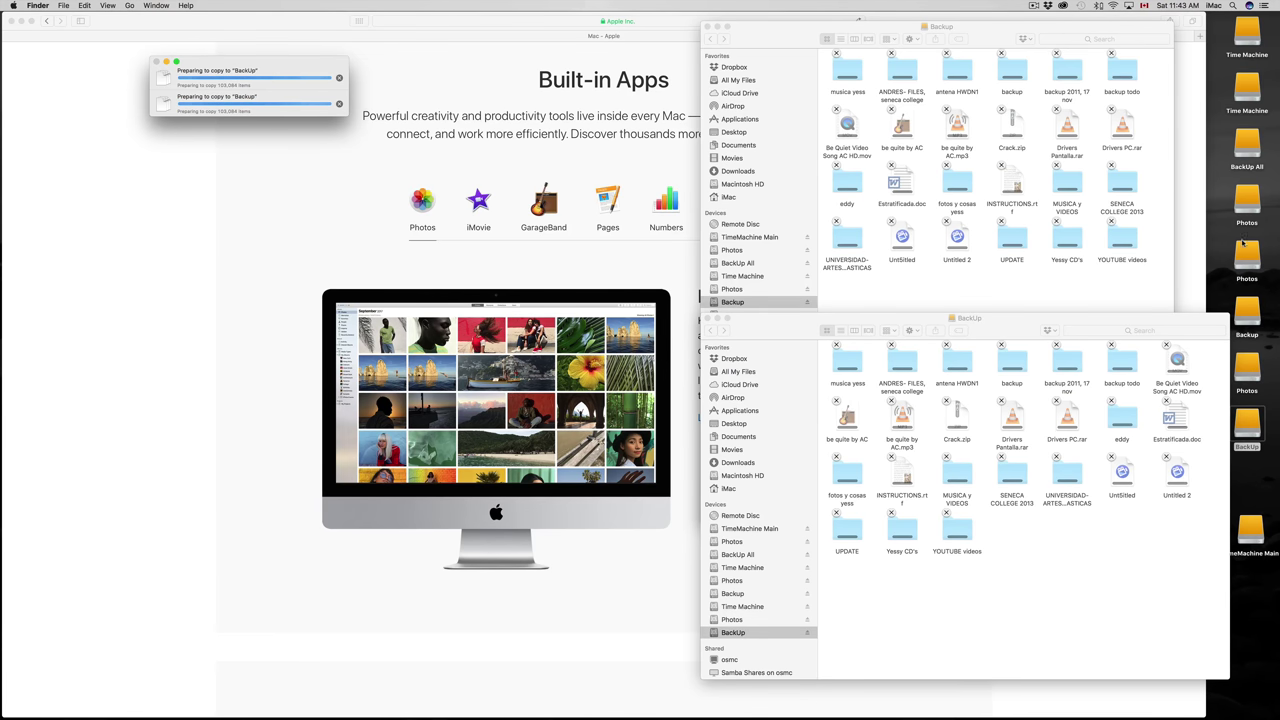
- Open the source Photos volume on the WD Elements drive, place its window beside the backup windows and select the FOTOS folder
{"action": "left_click", "coordinate": [1246, 203]}
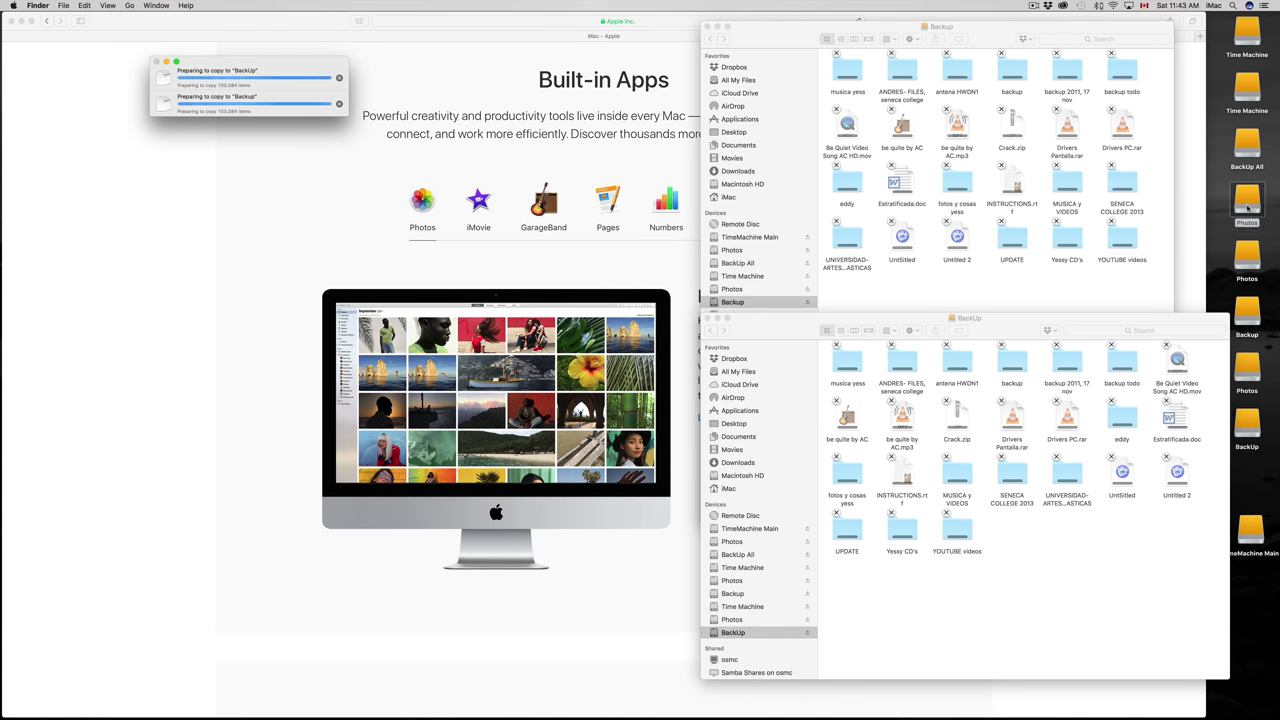
{"action": "double_click", "coordinate": [1246, 205]}
{"action": "left_click_drag", "start_coordinate": [835, 203], "coordinate": [349, 181]}
{"action": "left_click", "coordinate": [183, 220]}
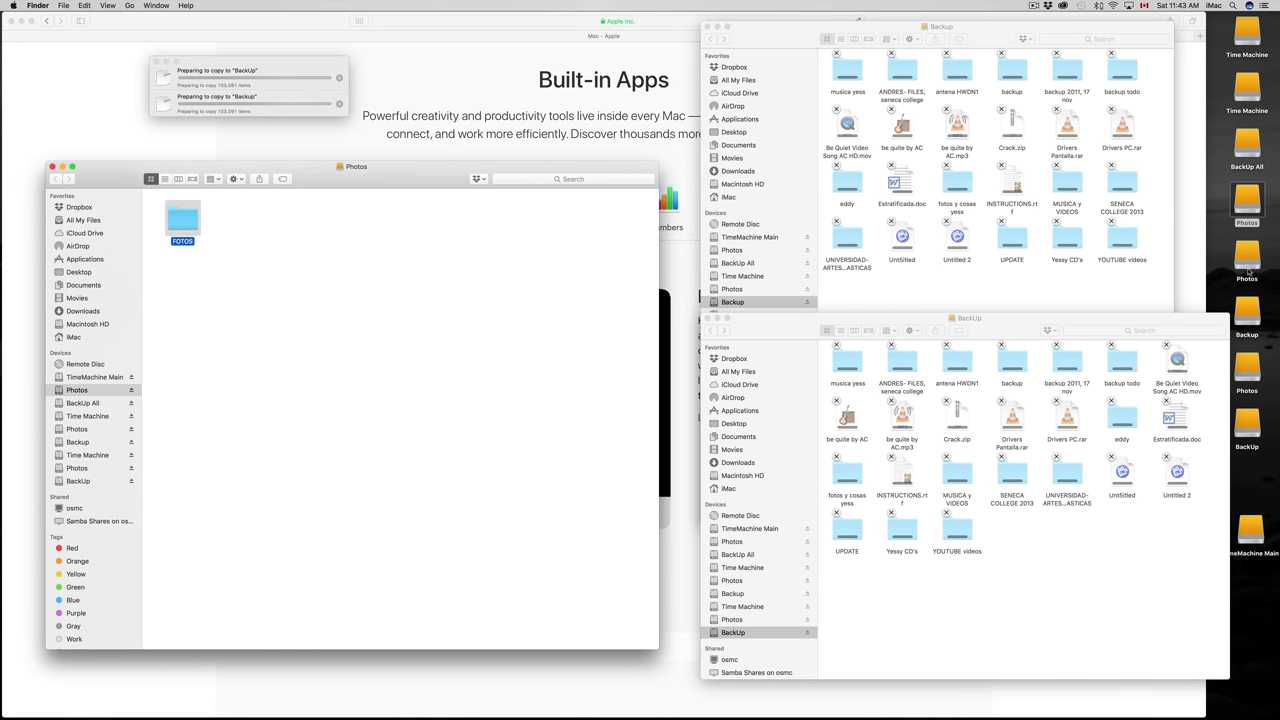
- Open the Photos volumes of both Seagate drives and arrange their windows one above the other beside the source Photos window
{"action": "left_click", "coordinate": [1248, 262]}
{"action": "double_click", "coordinate": [1248, 265]}
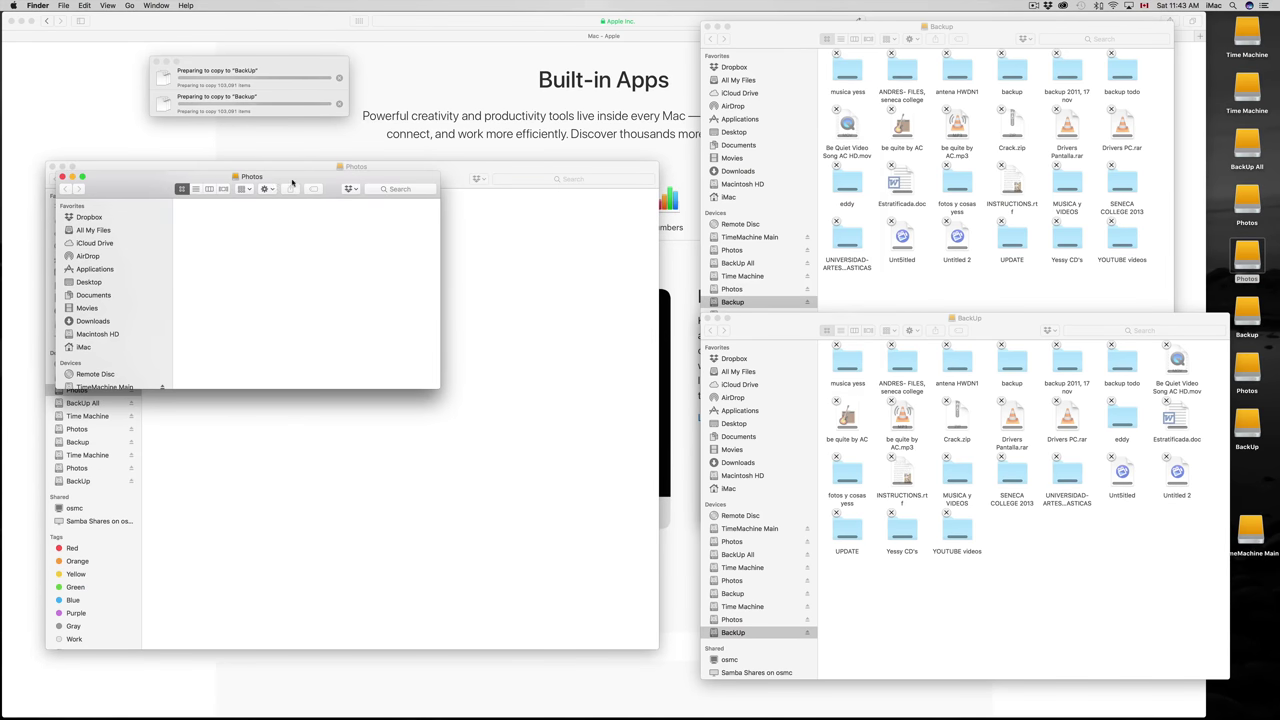
{"action": "left_click_drag", "start_coordinate": [297, 183], "coordinate": [779, 111]}
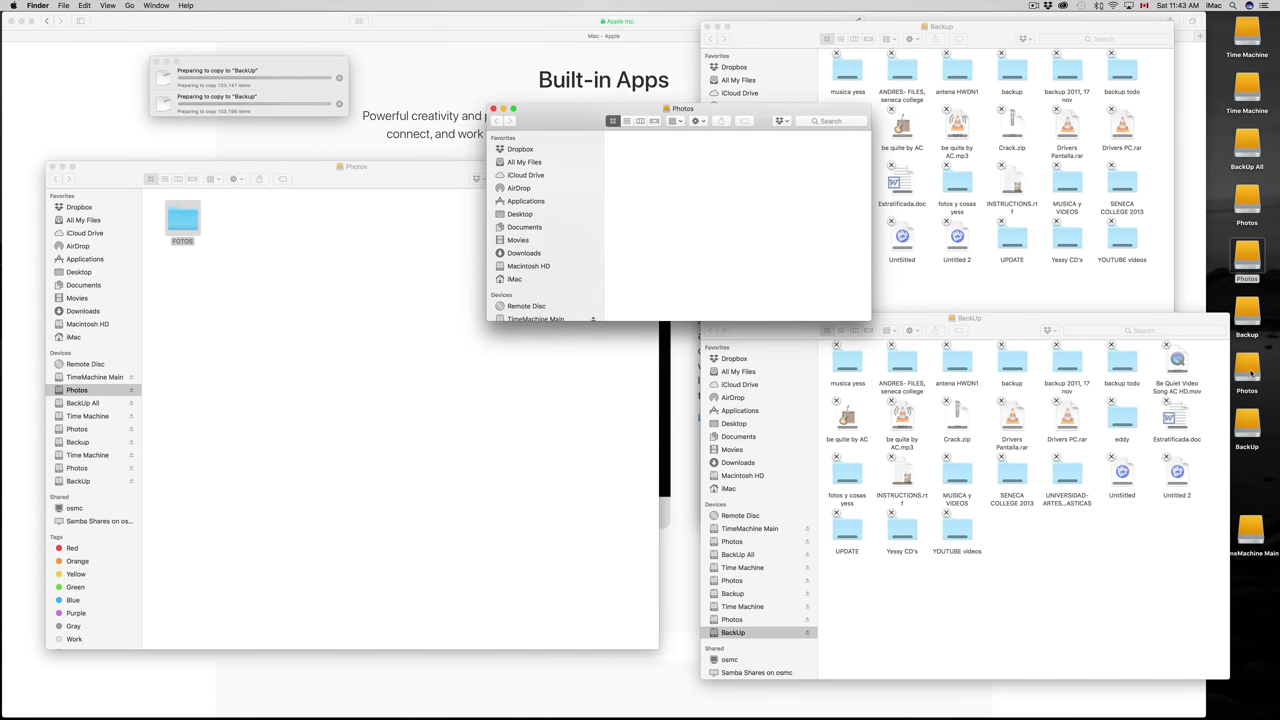
{"action": "left_click", "coordinate": [1248, 372]}
{"action": "double_click", "coordinate": [1248, 372]}
{"action": "left_click_drag", "start_coordinate": [558, 126], "coordinate": [546, 348]}
- Copy the FOTOS folder to the Photos volumes of both Seagate drives, and move the copy progress window aside
{"action": "left_click", "coordinate": [206, 211]}
{"action": "left_click", "coordinate": [185, 222]}
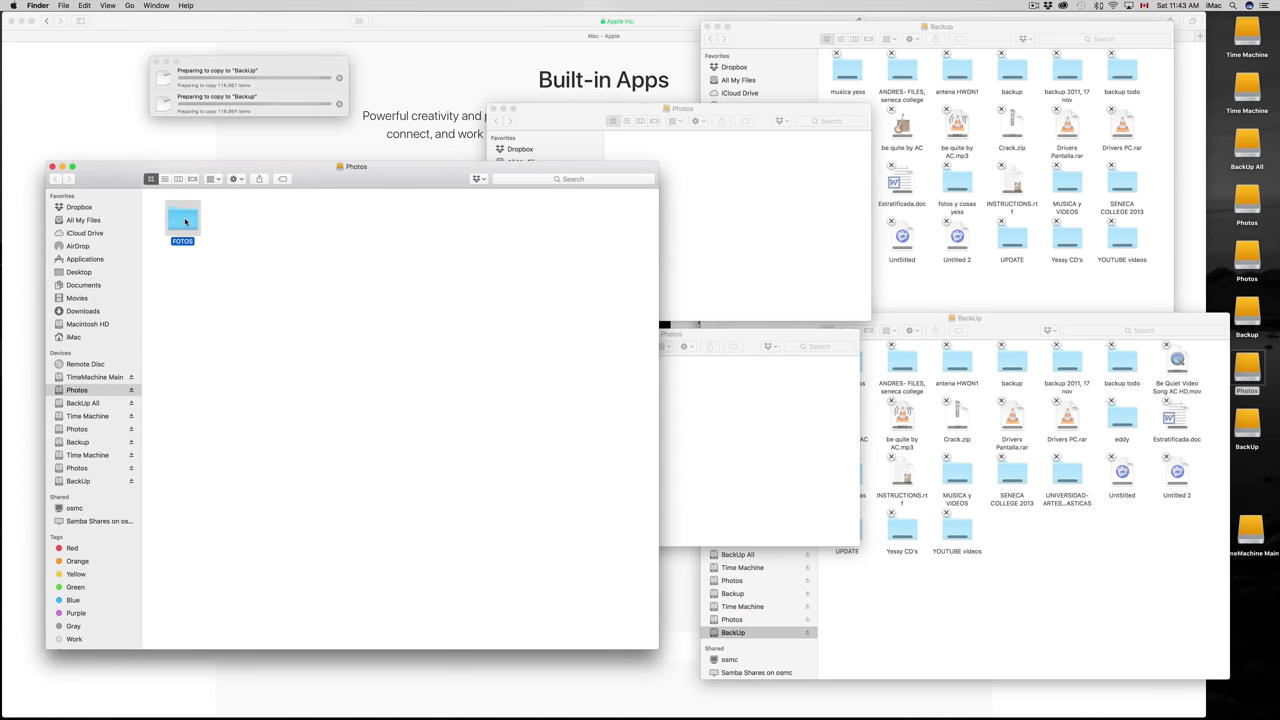
{"action": "left_click", "coordinate": [705, 212]}
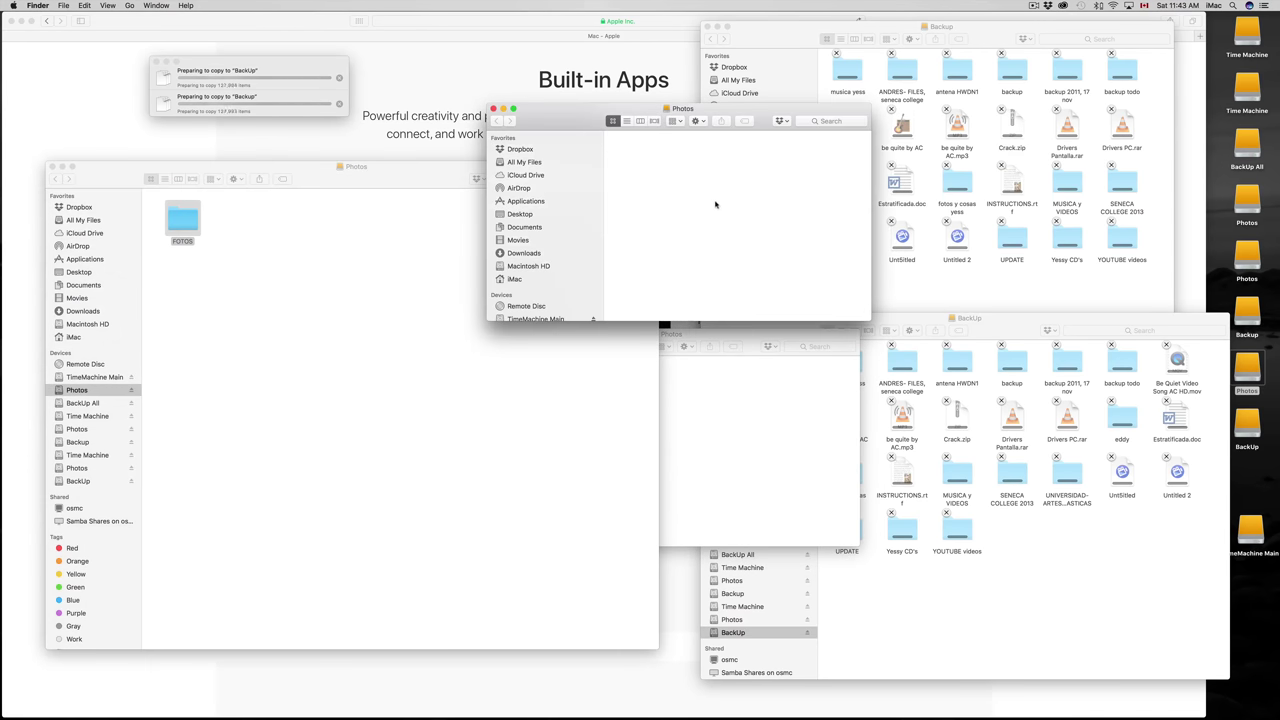
{"action": "left_click", "coordinate": [738, 452]}
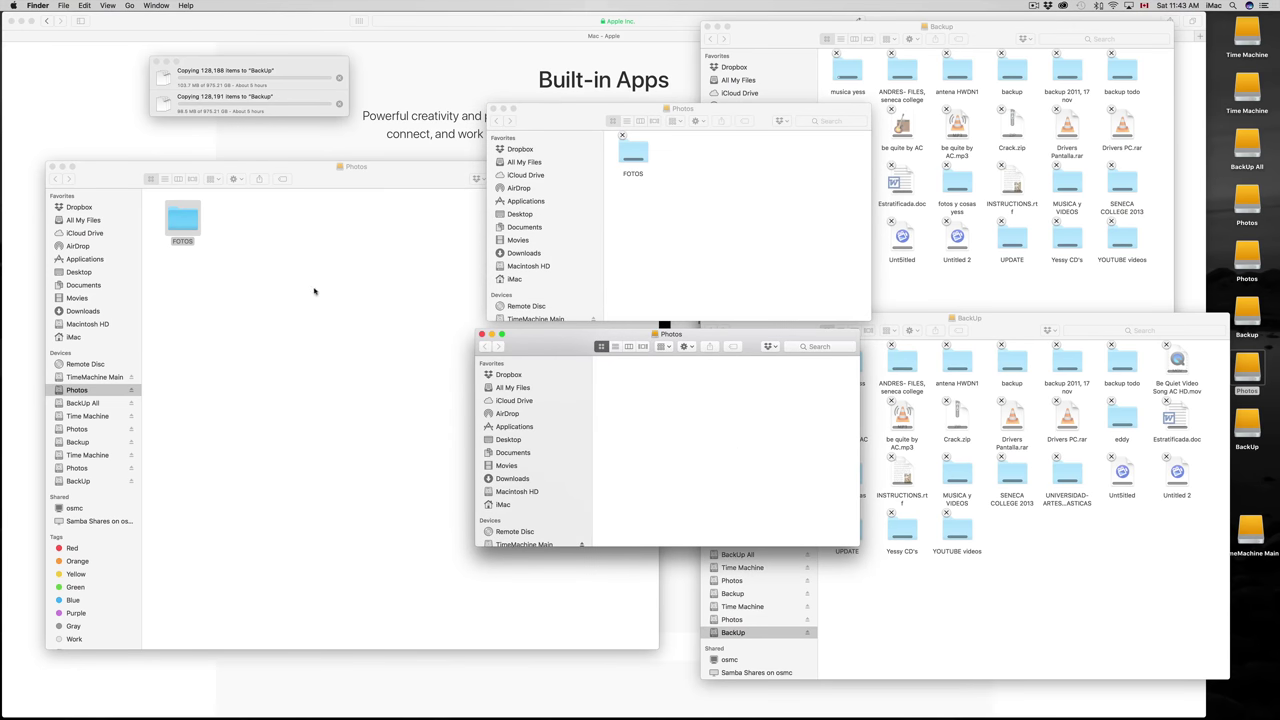
{"action": "left_click_drag", "start_coordinate": [185, 222], "coordinate": [650, 400]}
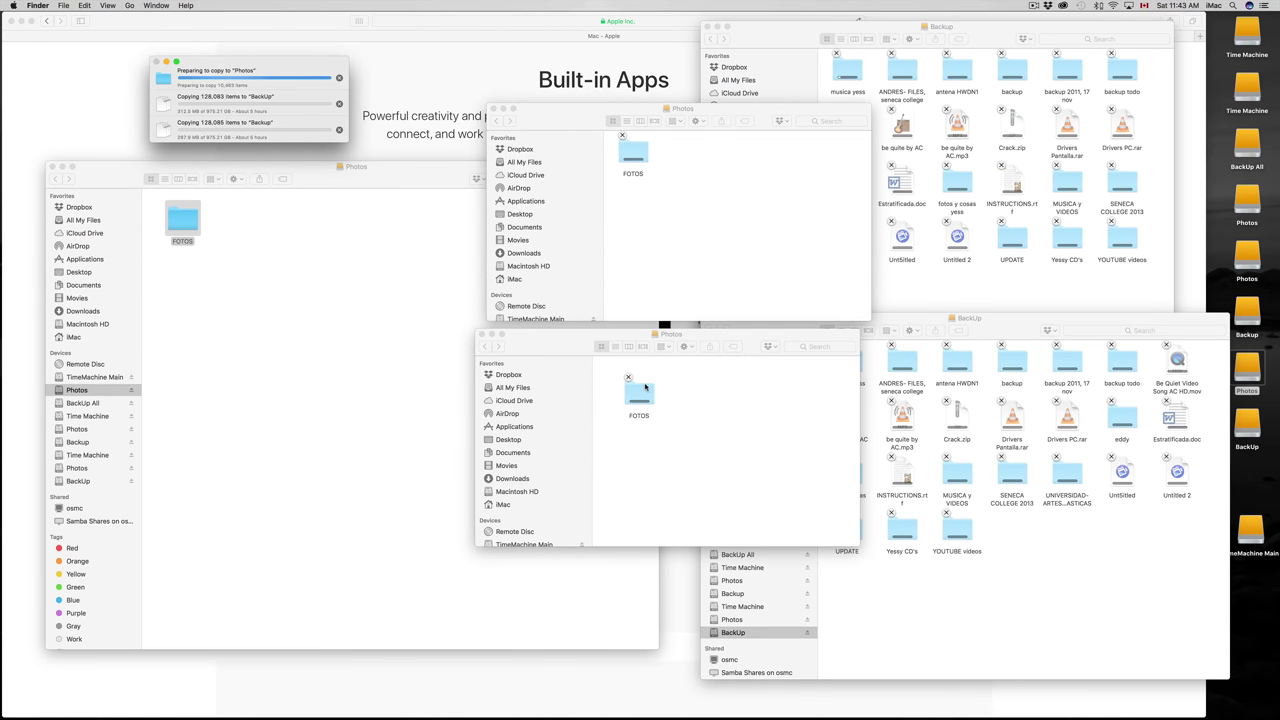
{"action": "left_click_drag", "start_coordinate": [266, 58], "coordinate": [356, 58]}
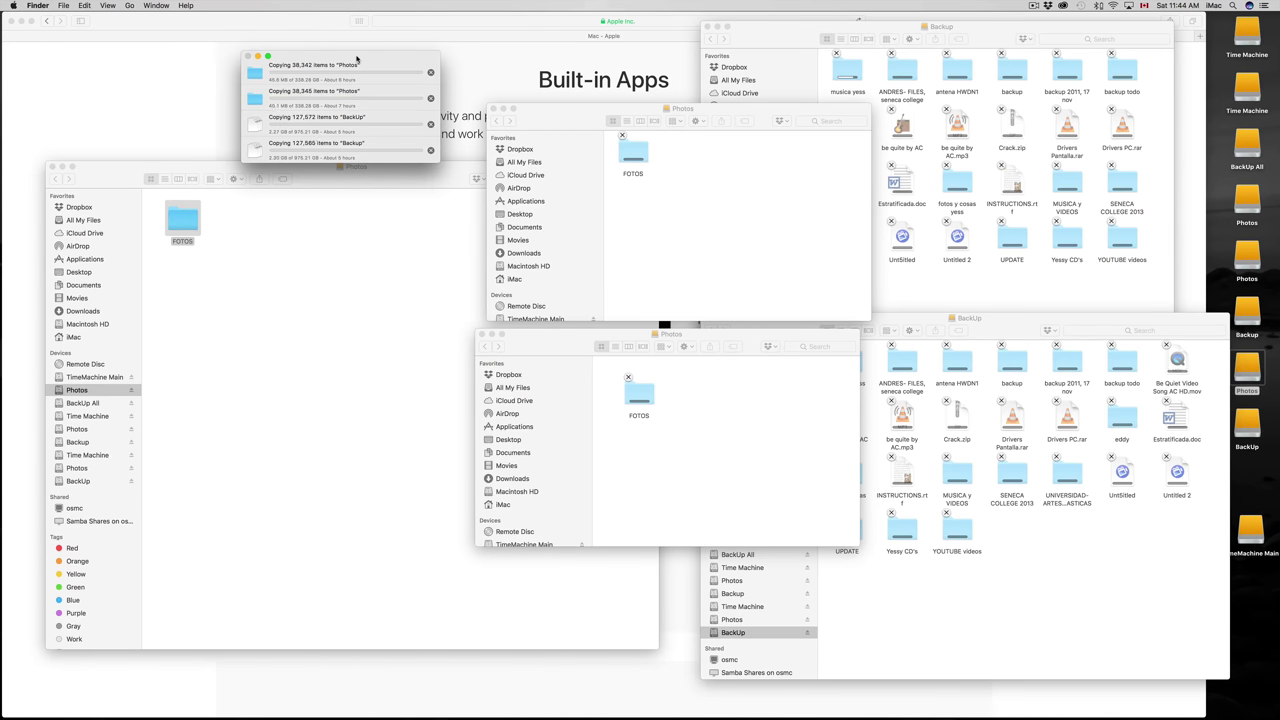
{"action": "left_click", "coordinate": [1082, 6]}
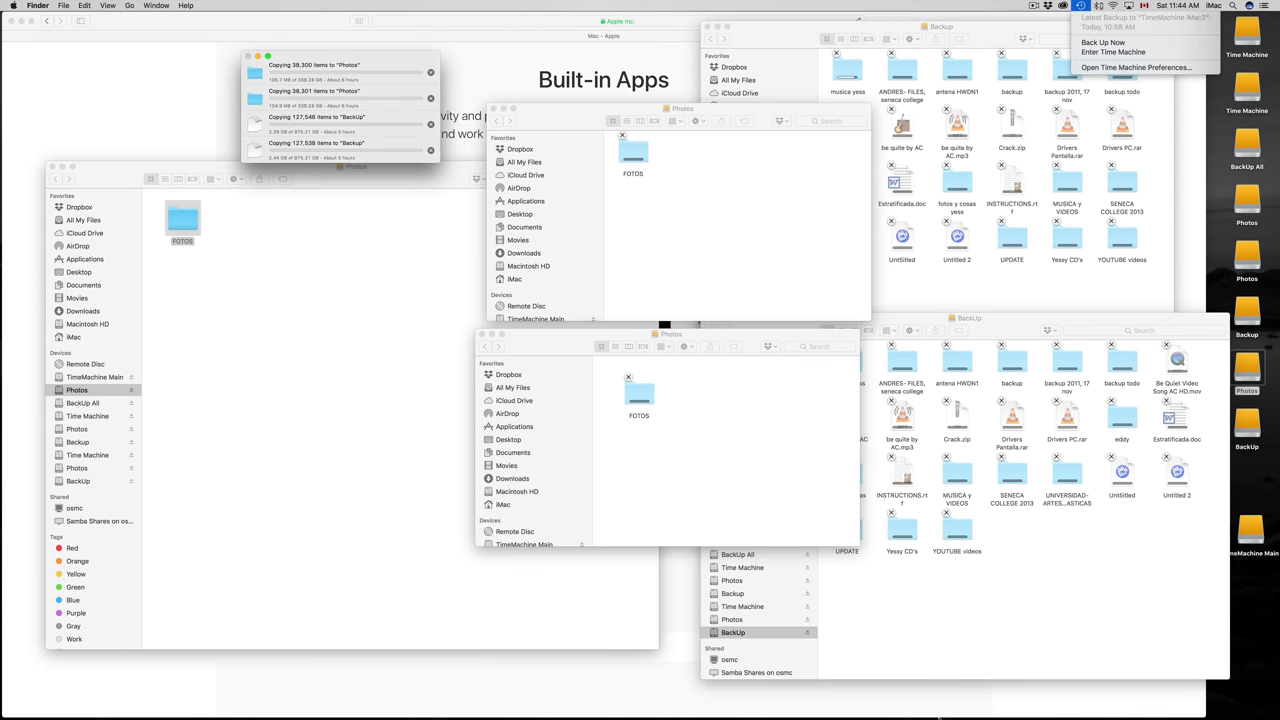
{"action": "left_click", "coordinate": [984, 630]}
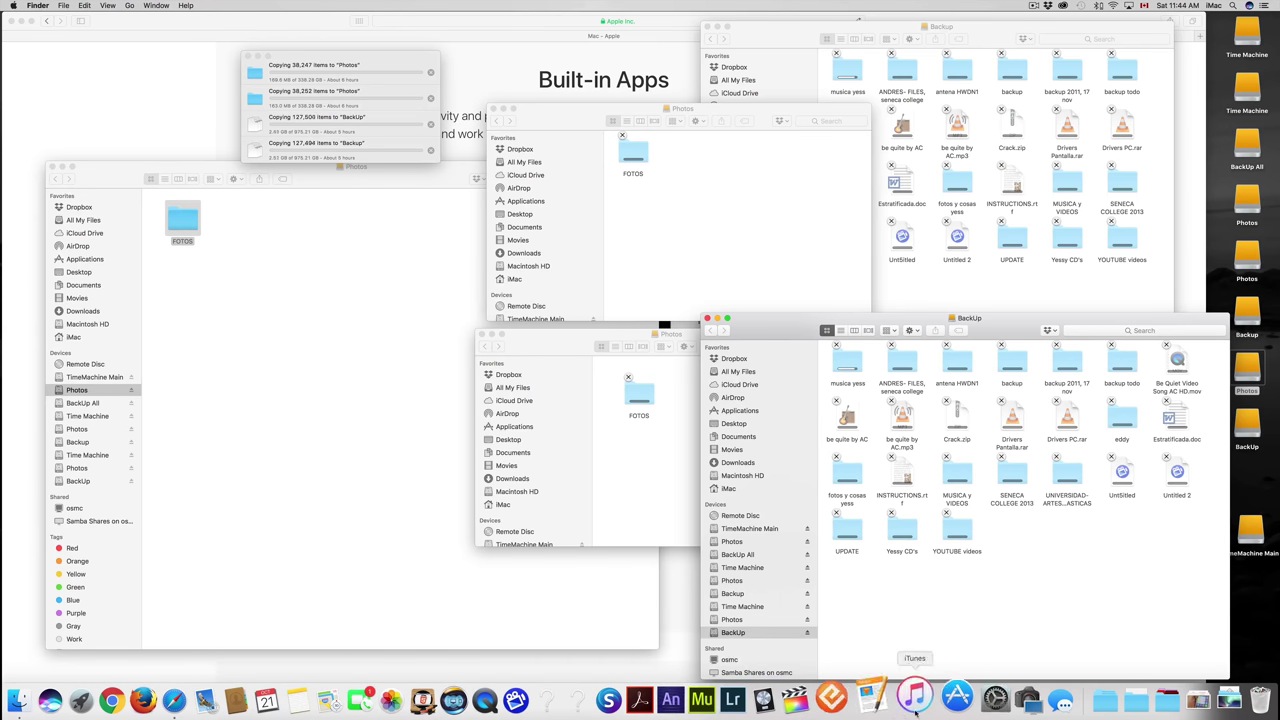
{"action": "left_click", "coordinate": [972, 698]}
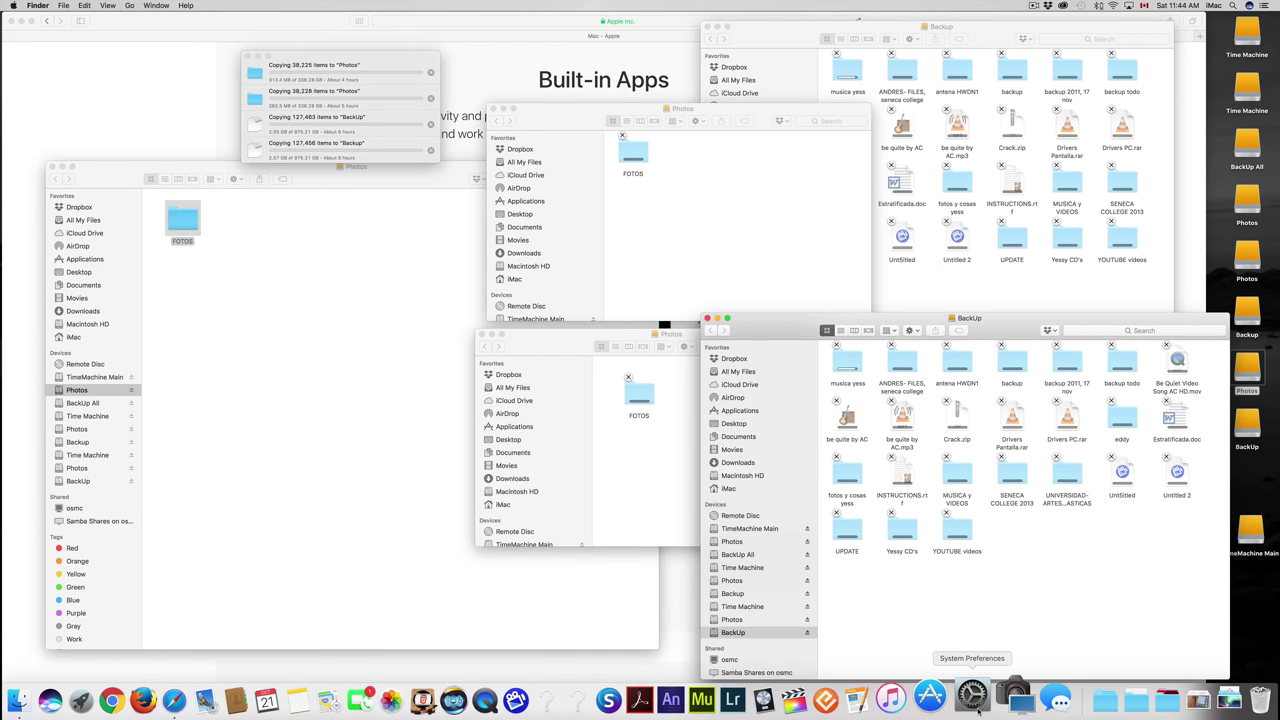
{"action": "left_click", "coordinate": [375, 57]}
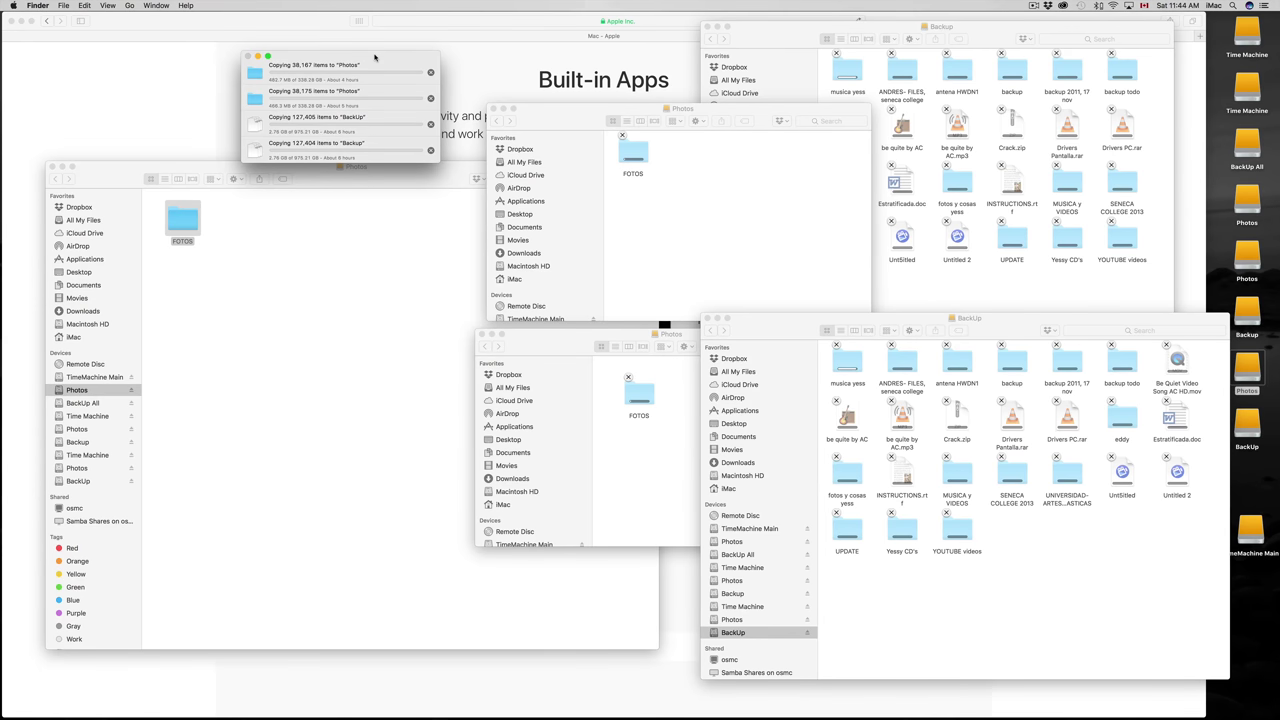
- Open the Time Machine preferences to review the backup disks and automatic backup setting, close them, and shift the copy progress window slightly
{"action": "left_click", "coordinate": [1092, 5]}
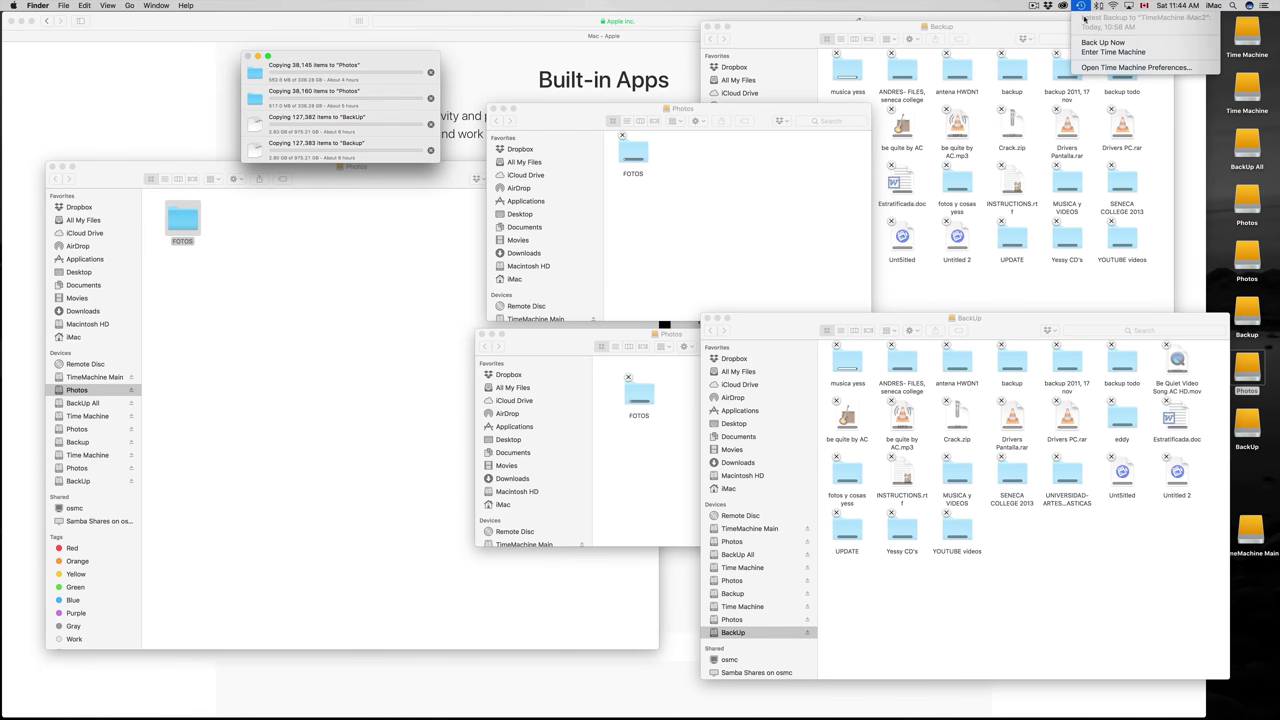
{"action": "left_click", "coordinate": [1092, 66]}
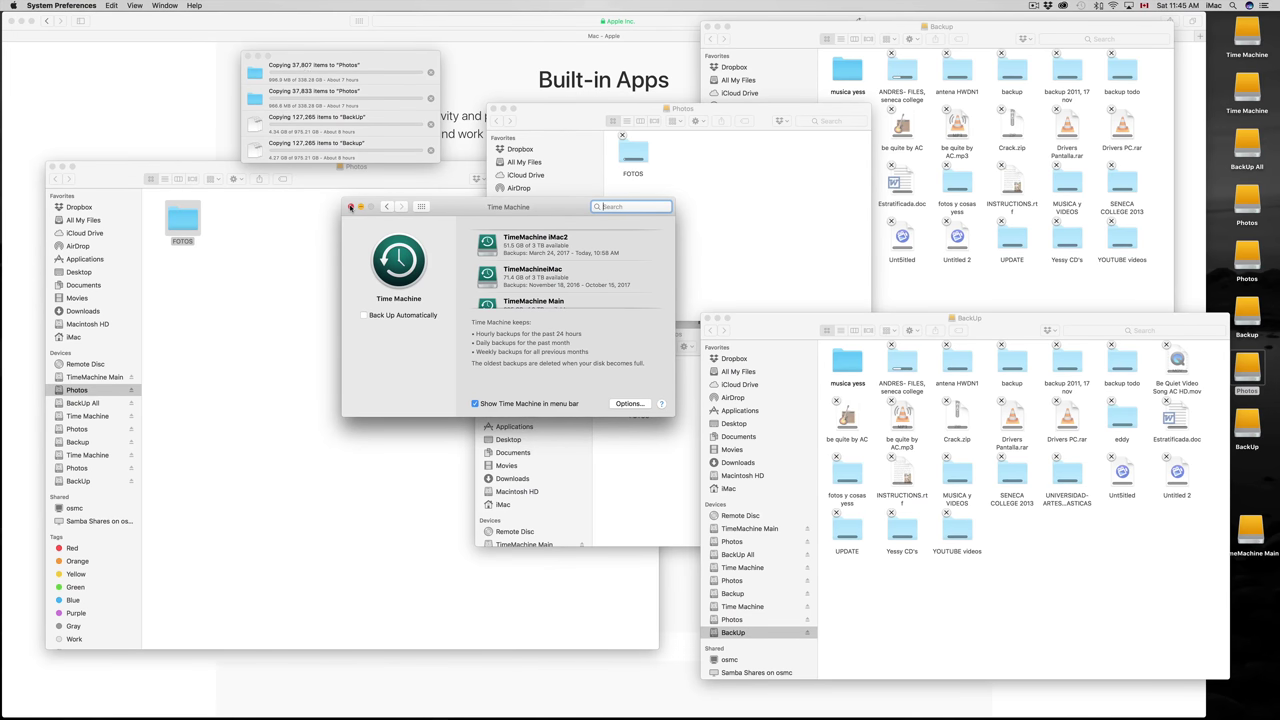
{"action": "left_click", "coordinate": [350, 207]}
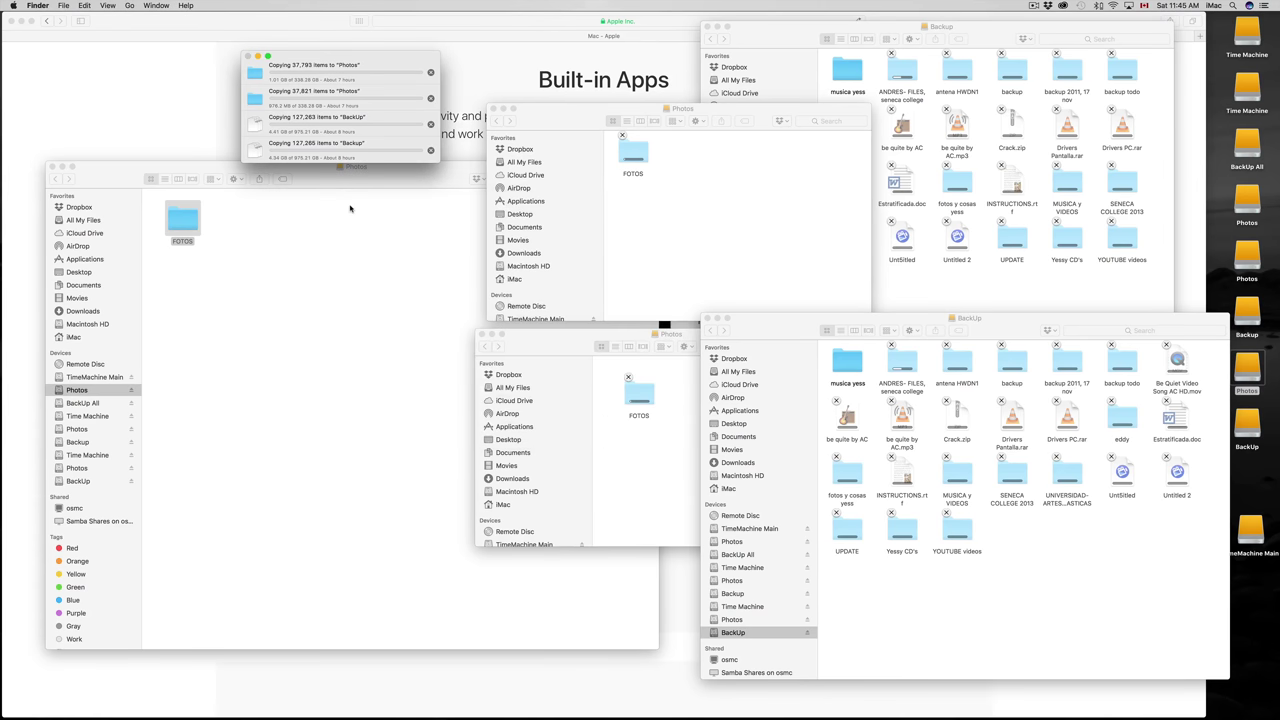
{"action": "left_click_drag", "start_coordinate": [361, 54], "coordinate": [387, 52]}
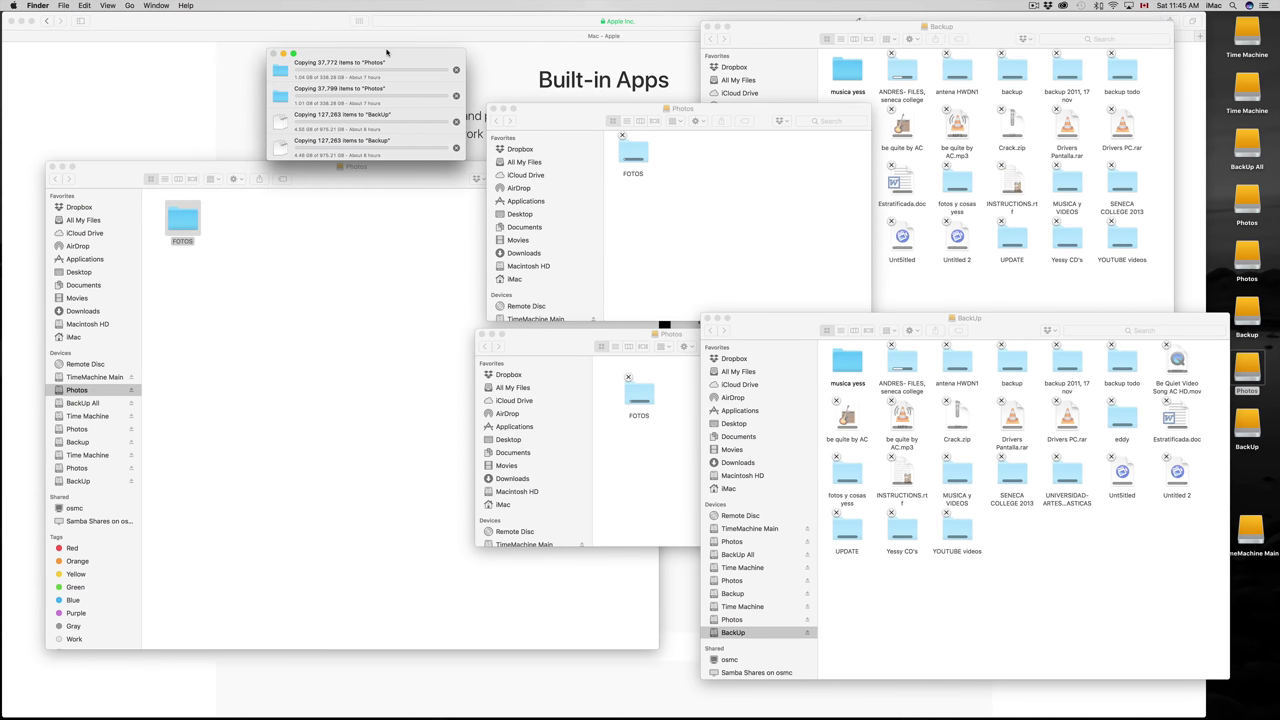